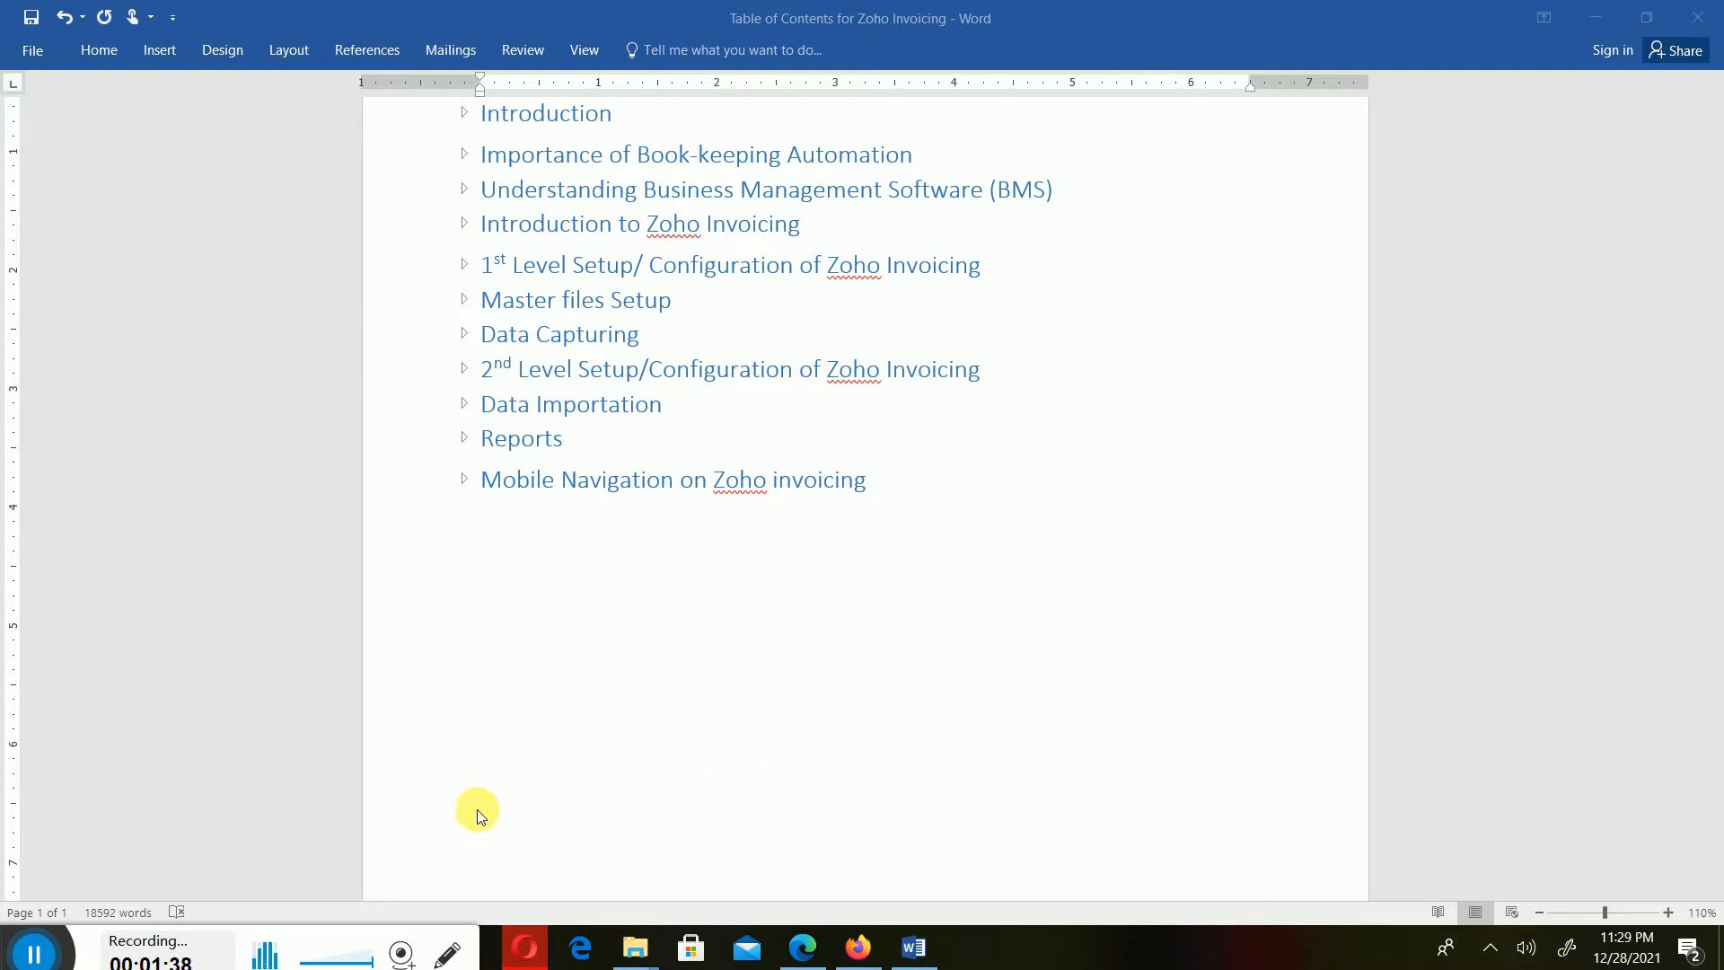
# - Expand the Data Importation heading in the Zoho Invoicing document and scroll to its instructions
pyautogui.click(463, 404)
pyautogui.scroll(-2, 1066, 654)
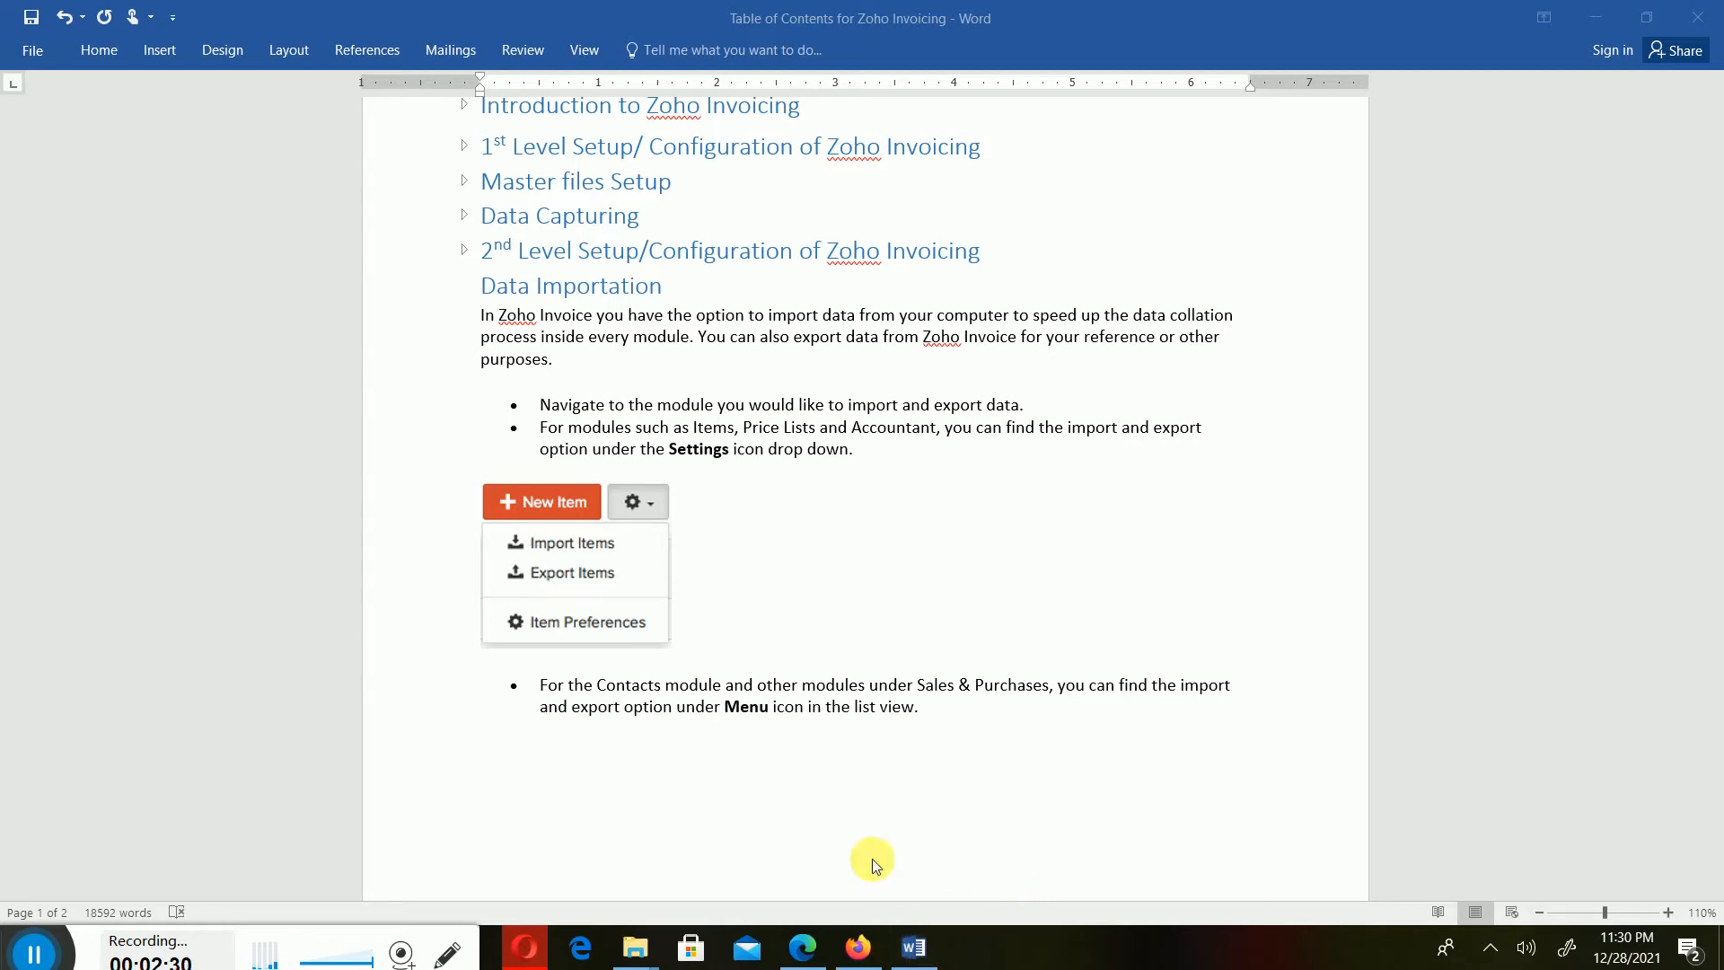
# - Switch between the browser windows and return to the Zoho Invoice customer list in Firefox
pyautogui.click(803, 959)
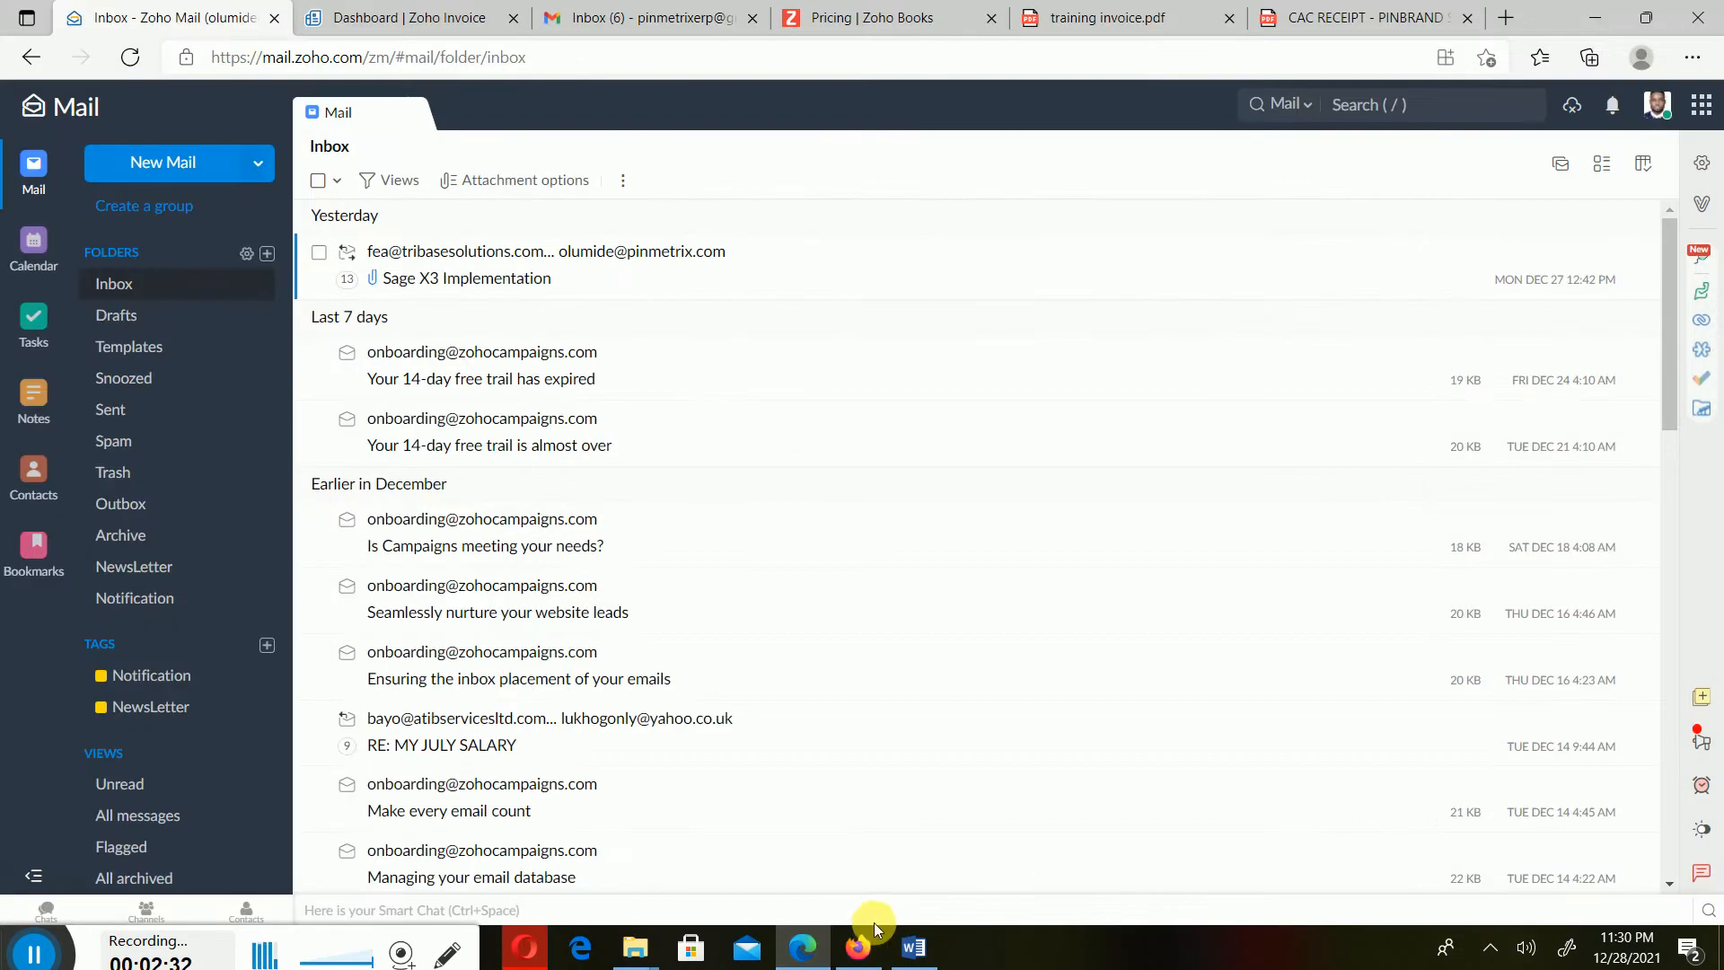
pyautogui.click(844, 959)
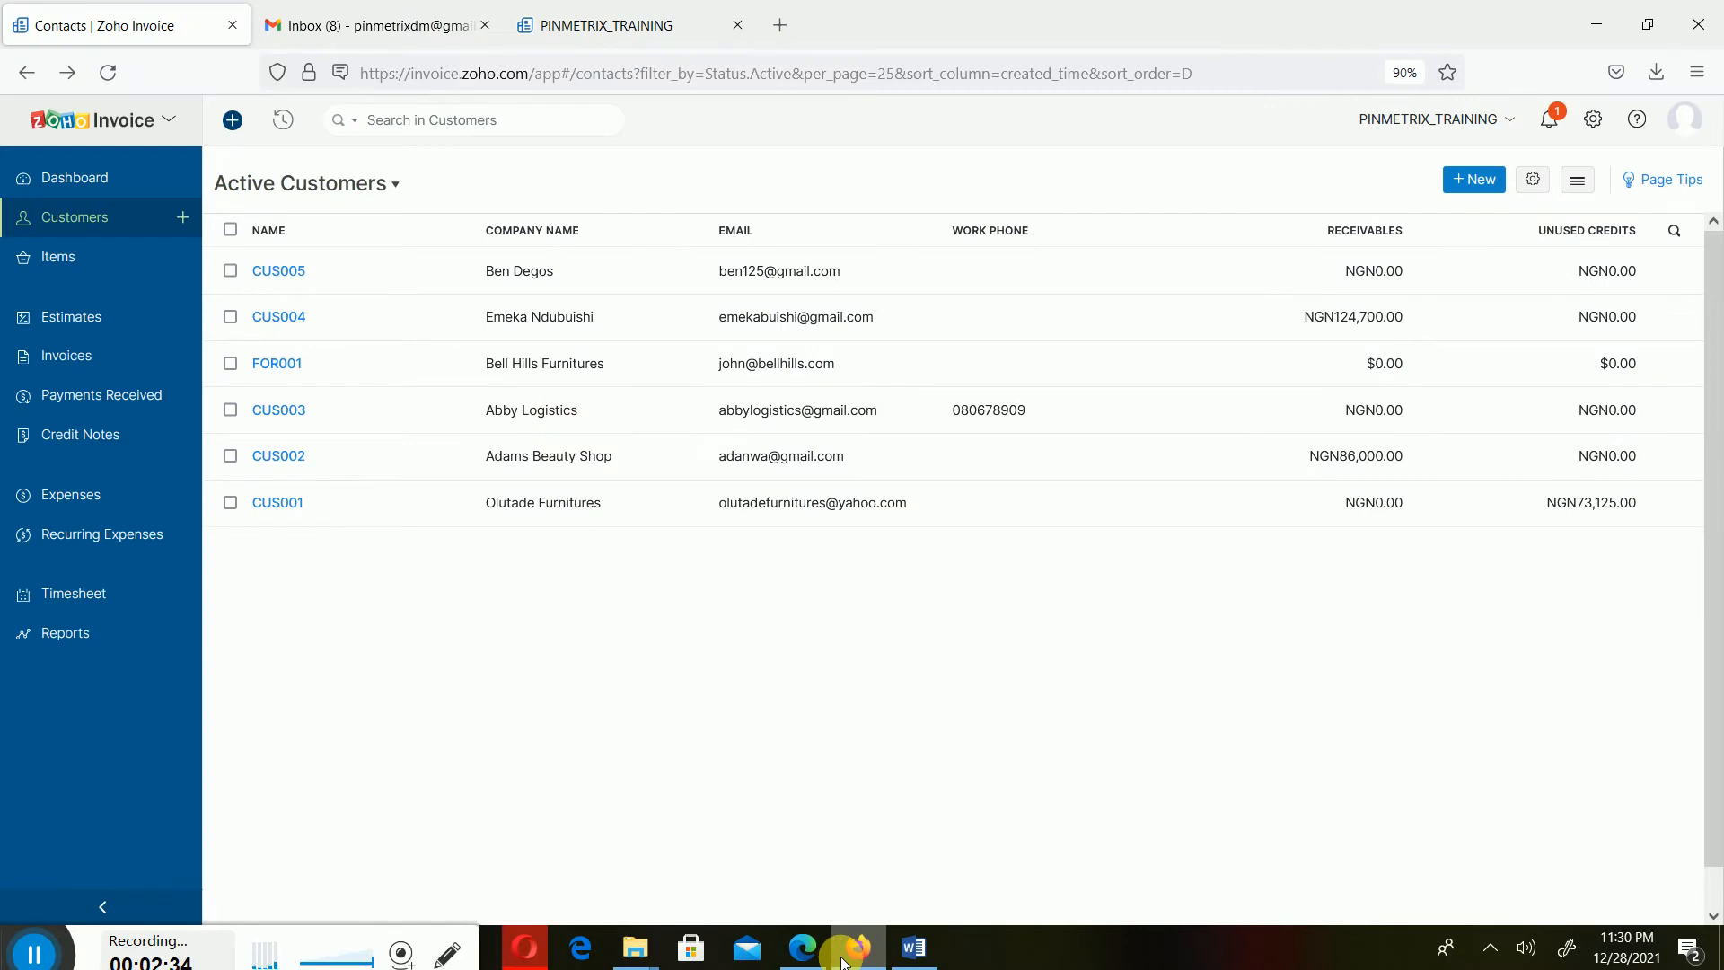
pyautogui.click(844, 959)
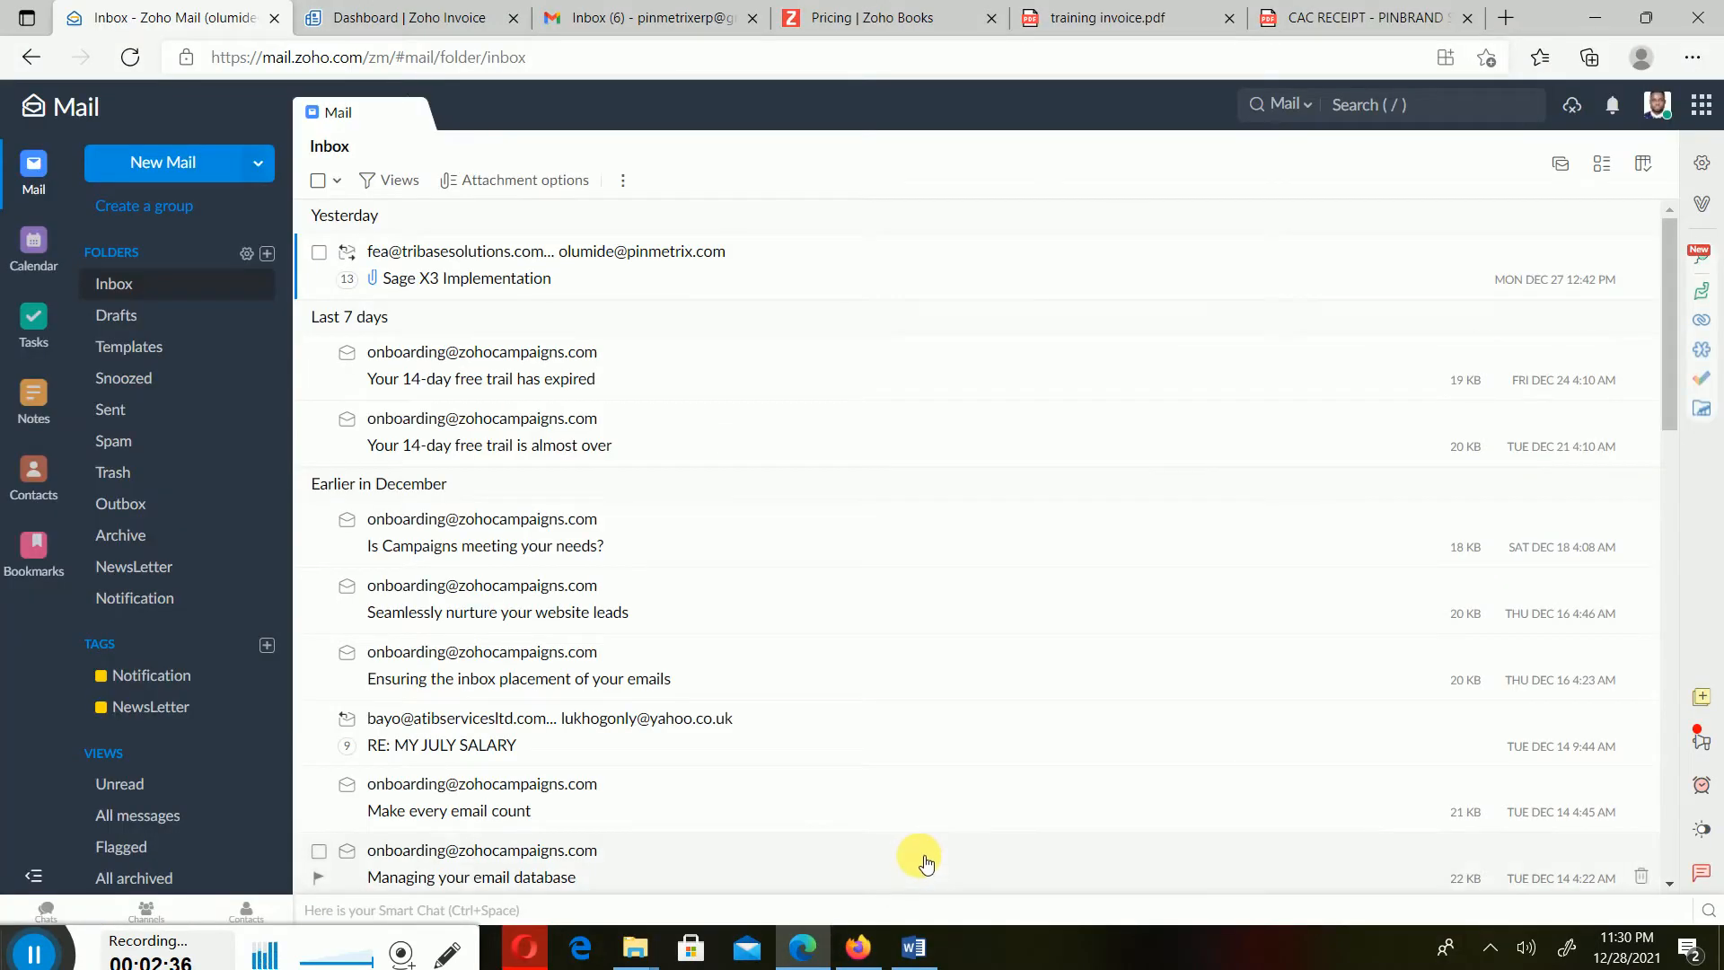
pyautogui.click(413, 20)
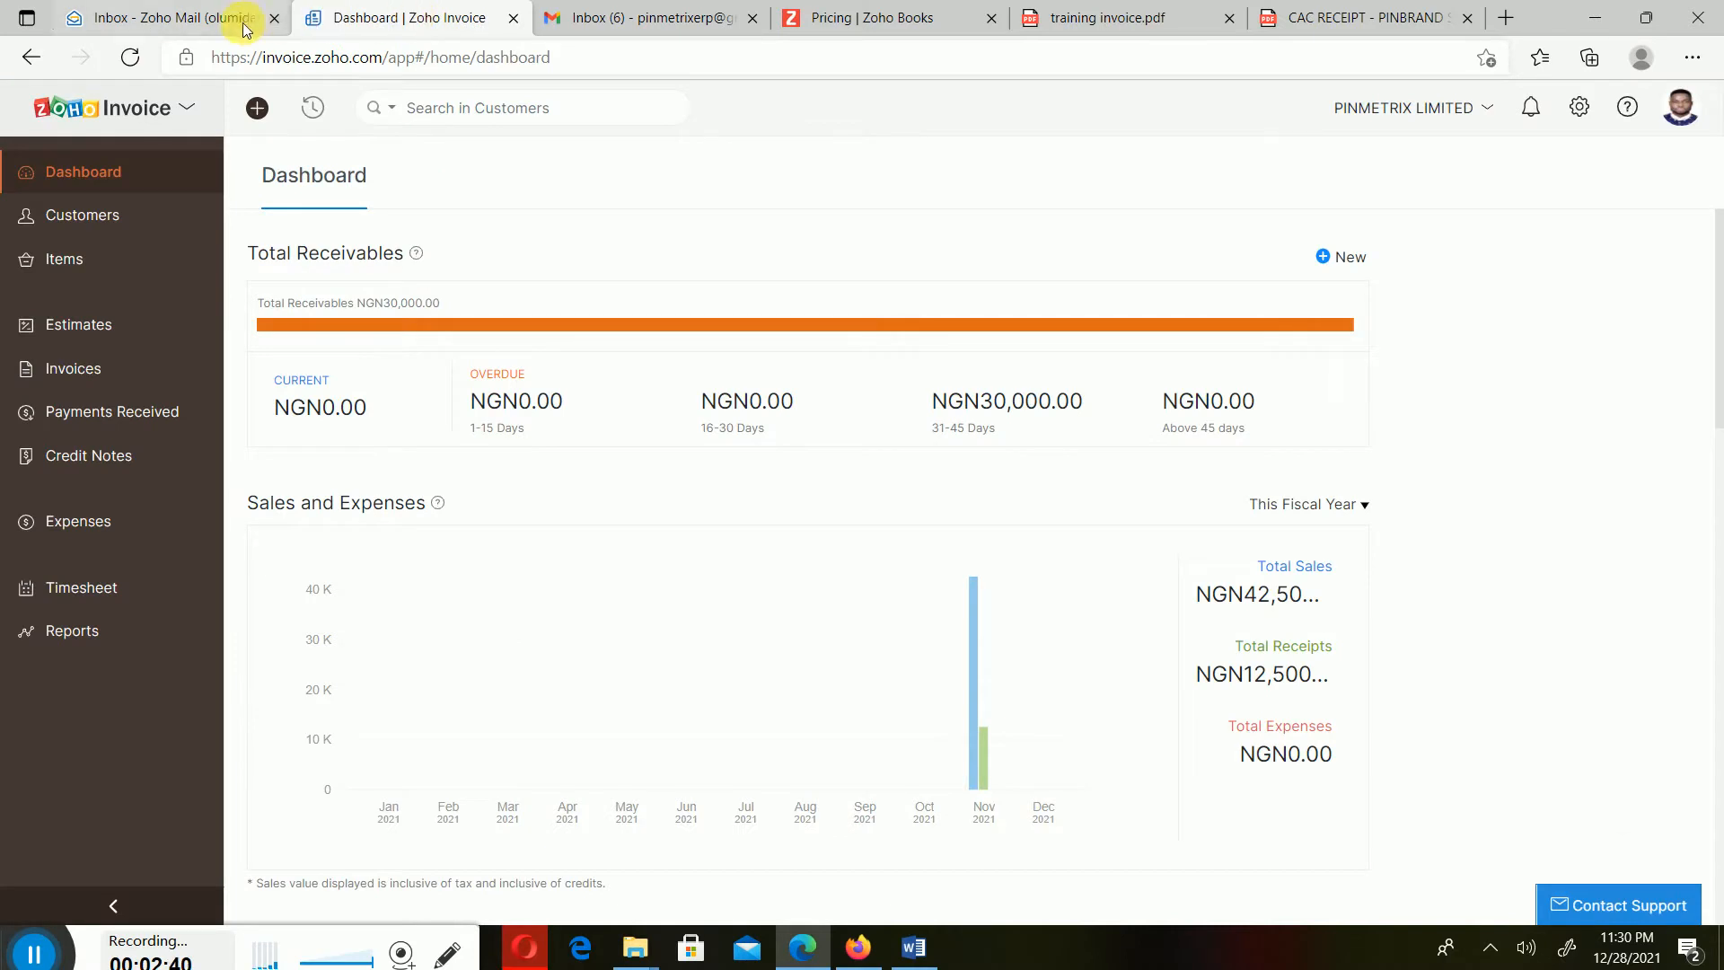
pyautogui.click(215, 20)
pyautogui.click(867, 949)
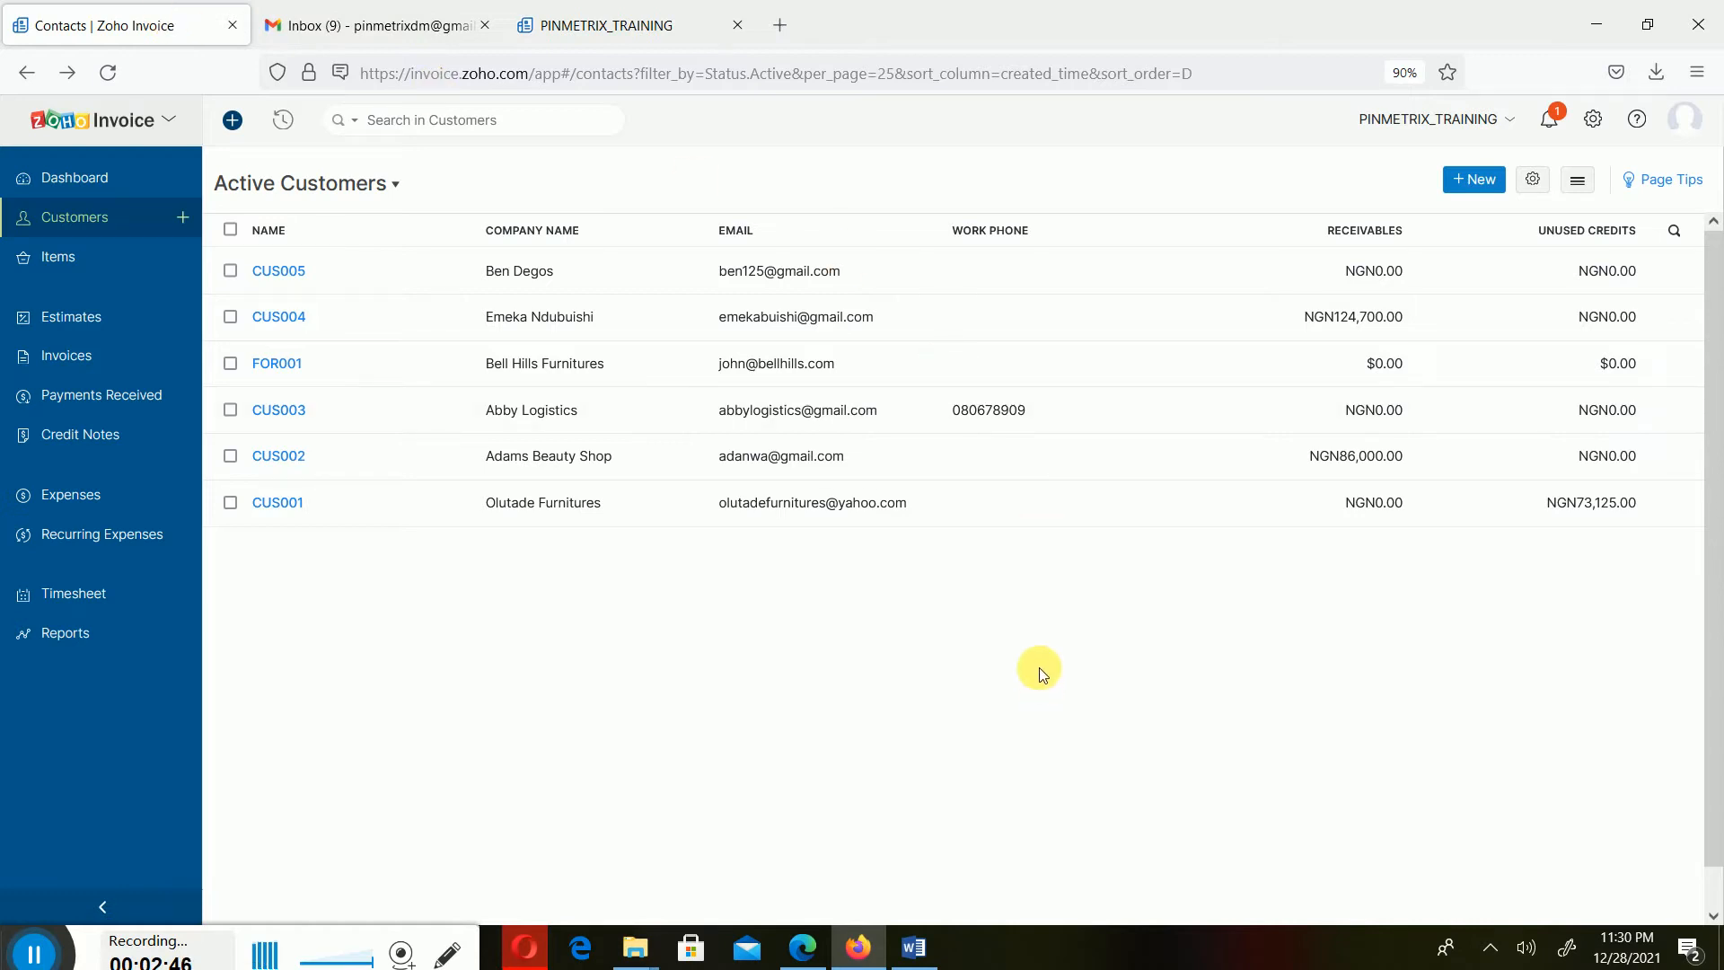
# - Open the notifications panel to check the data backup notice, then close it
pyautogui.click(1562, 131)
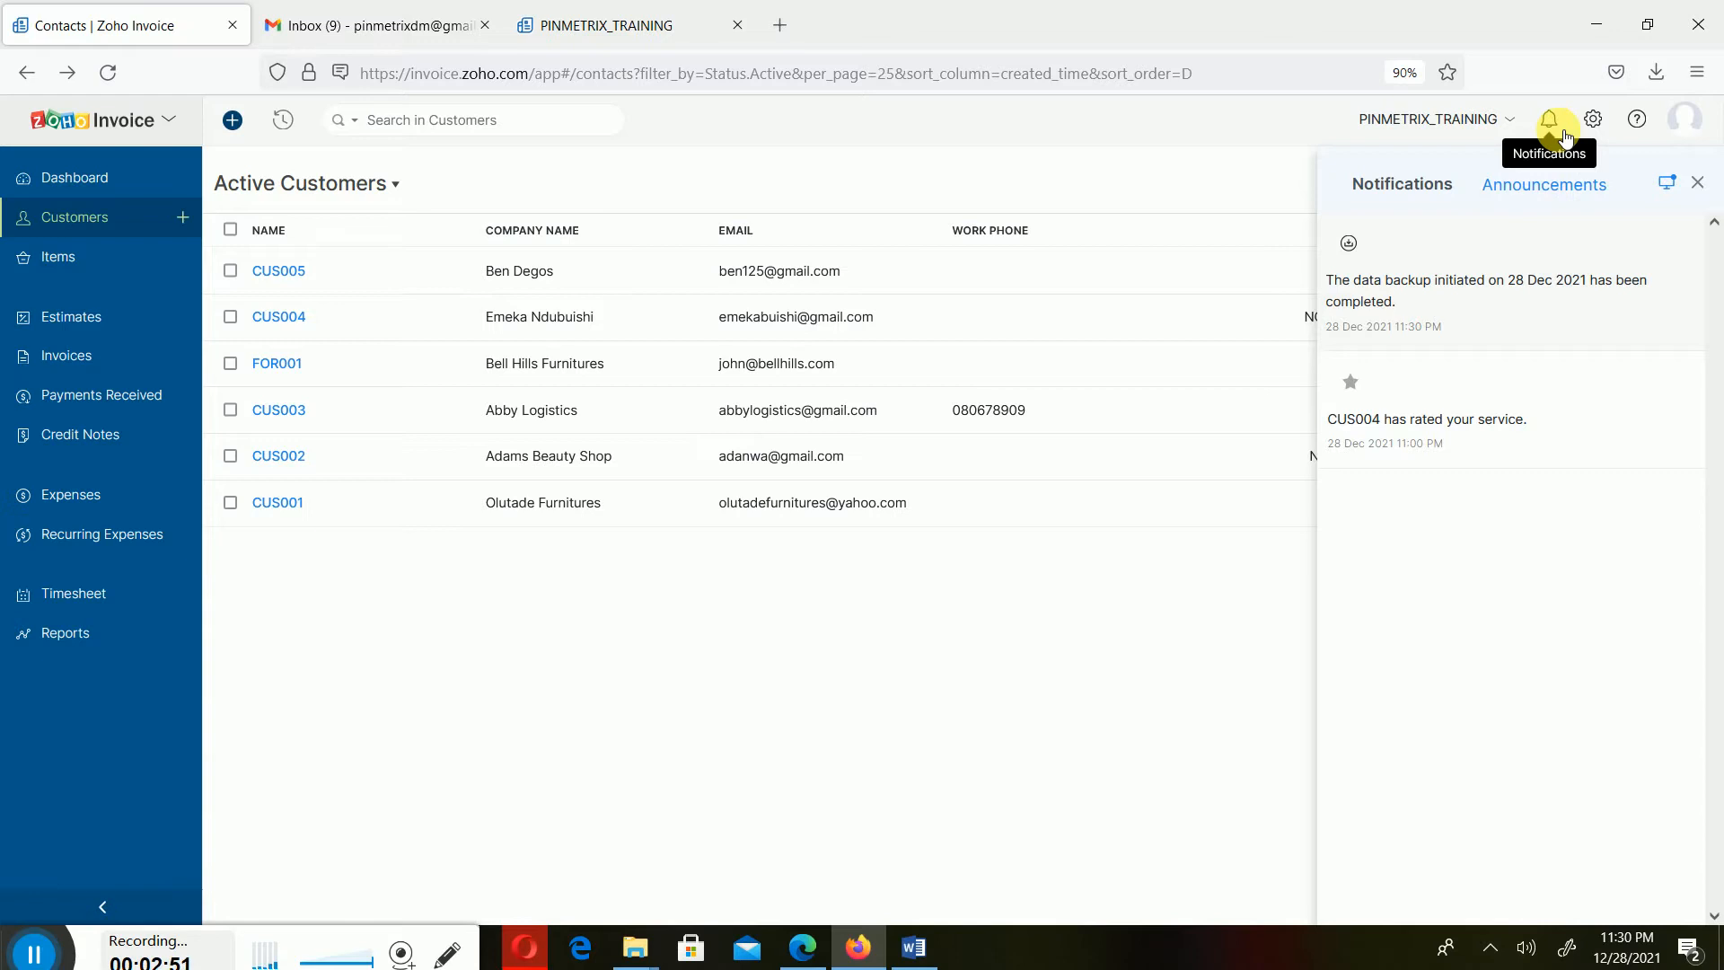
pyautogui.click(1117, 597)
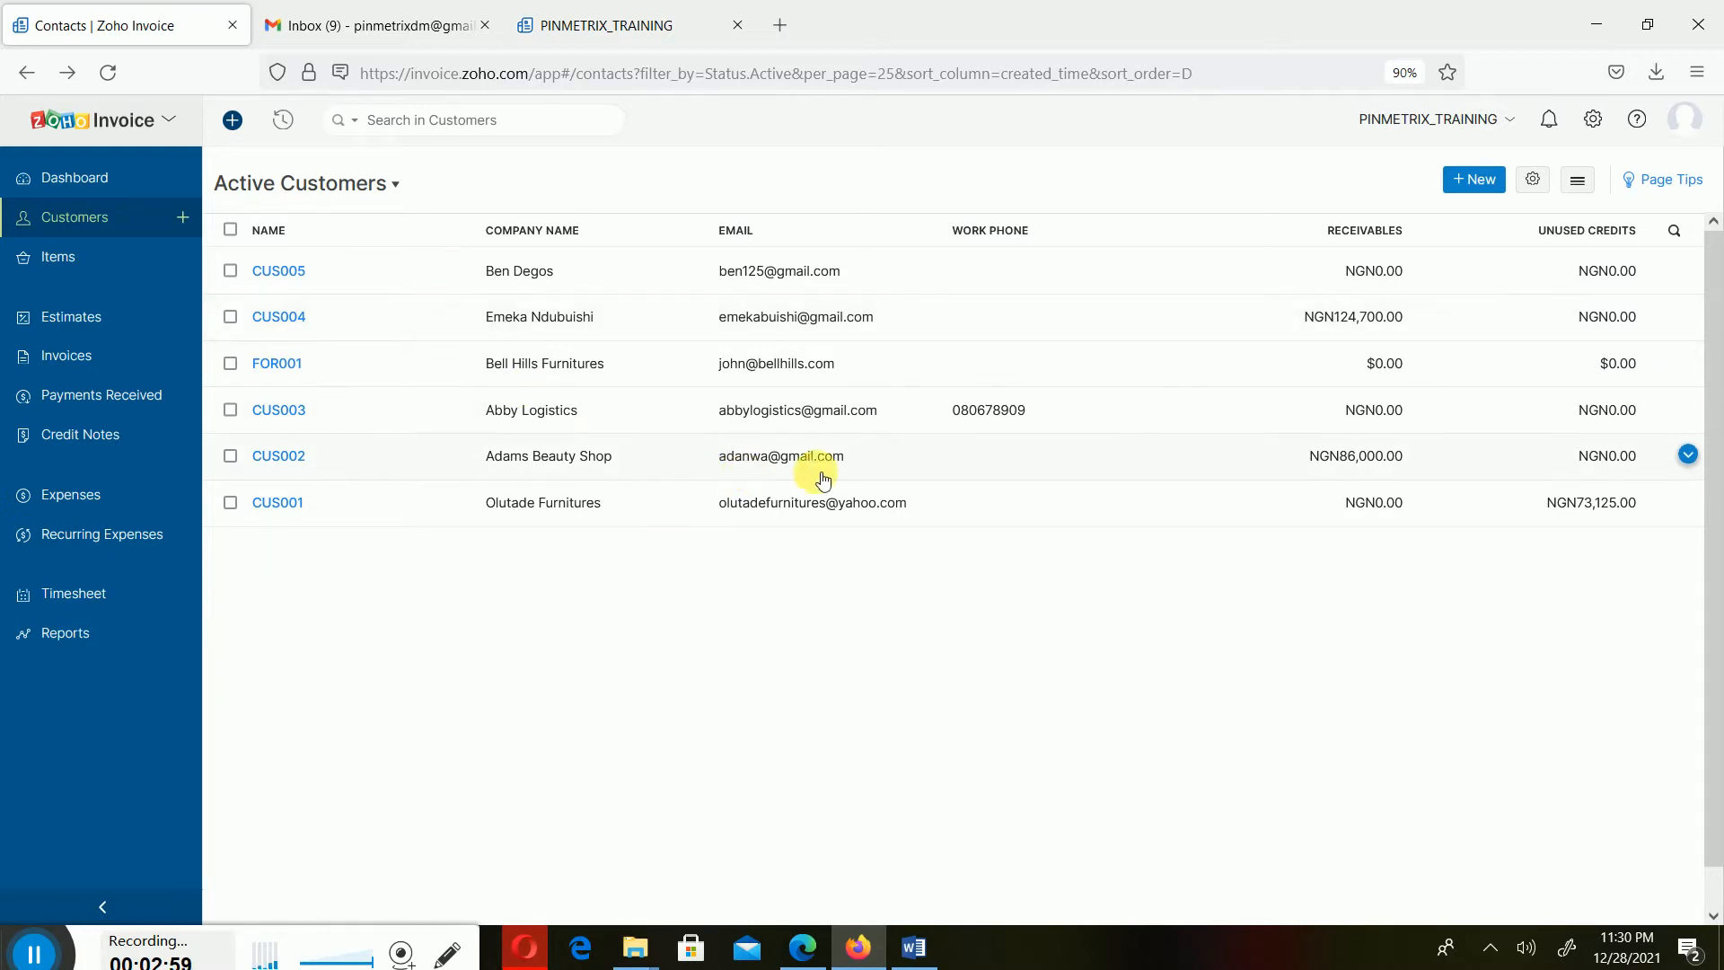
# - Open the backup download email in Gmail and save the backup zip file
pyautogui.click(400, 23)
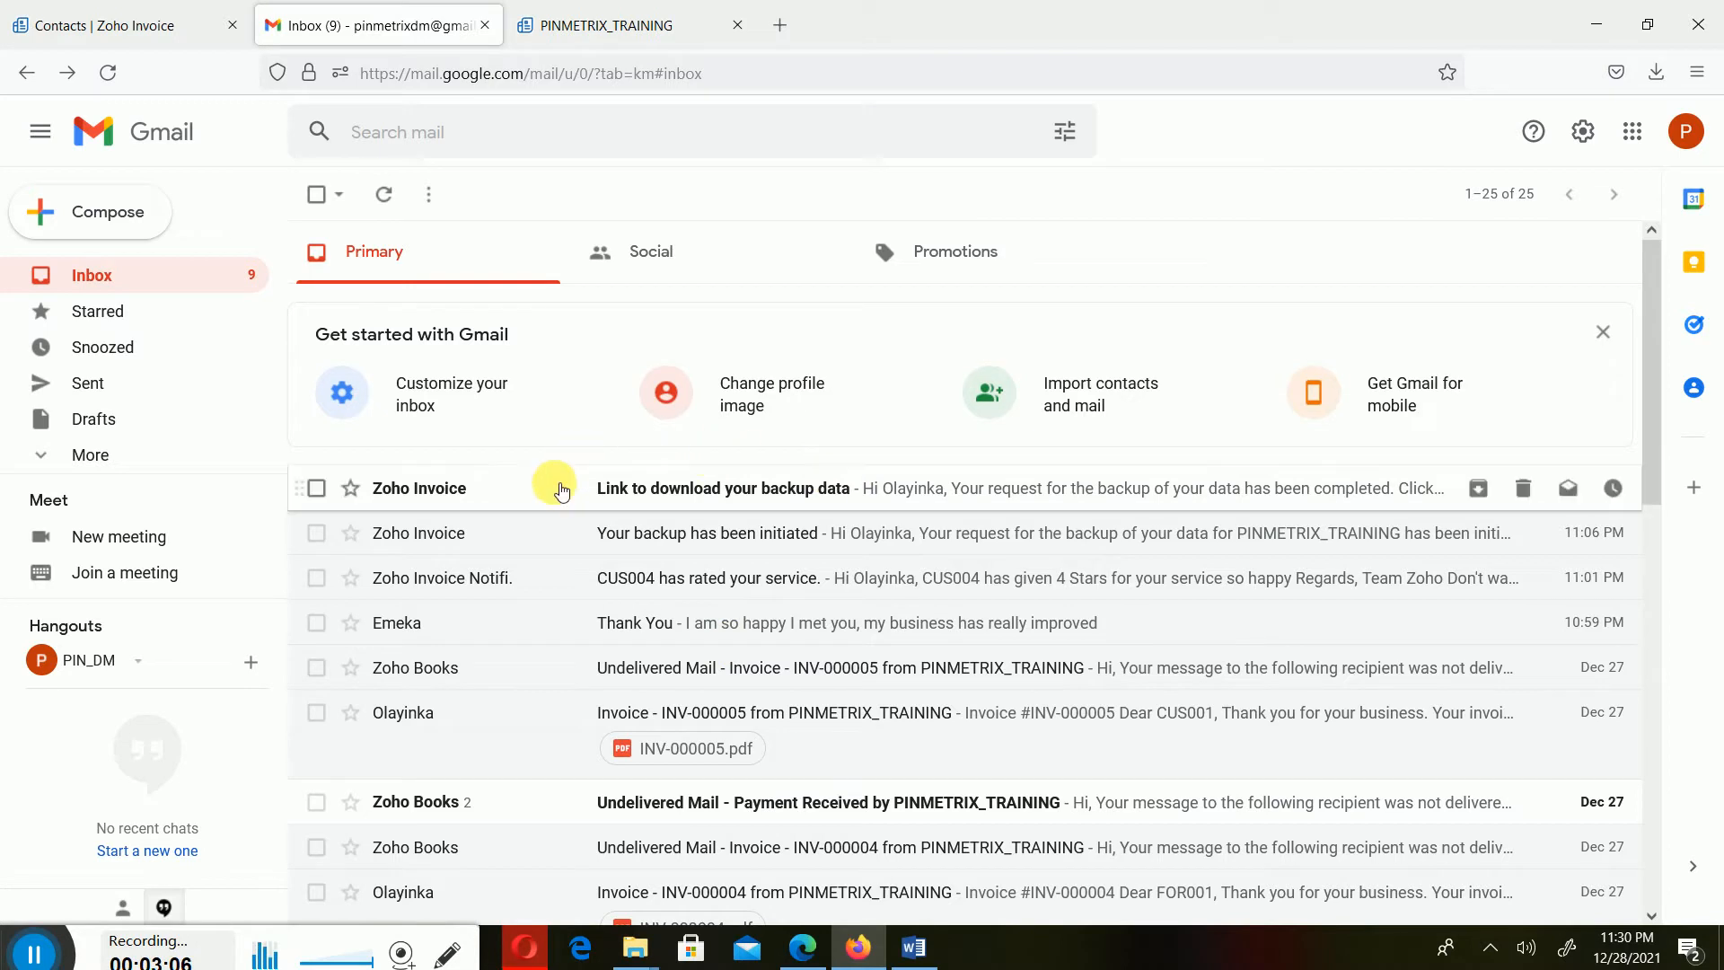
pyautogui.click(1059, 498)
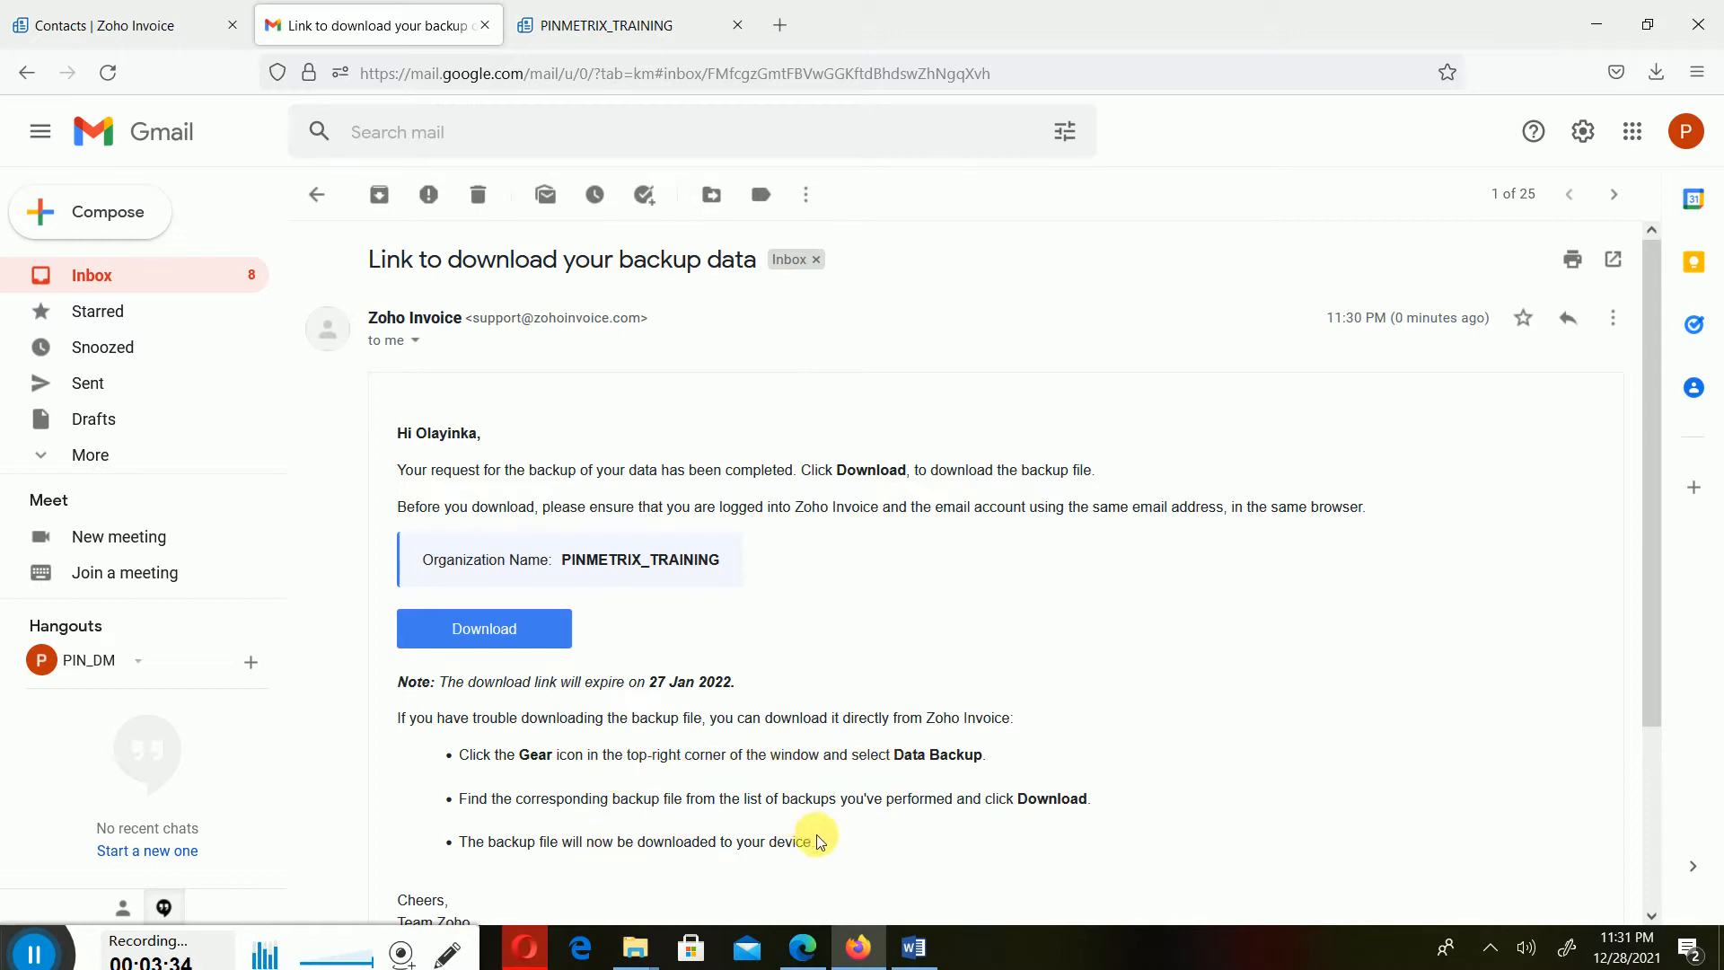
pyautogui.click(538, 628)
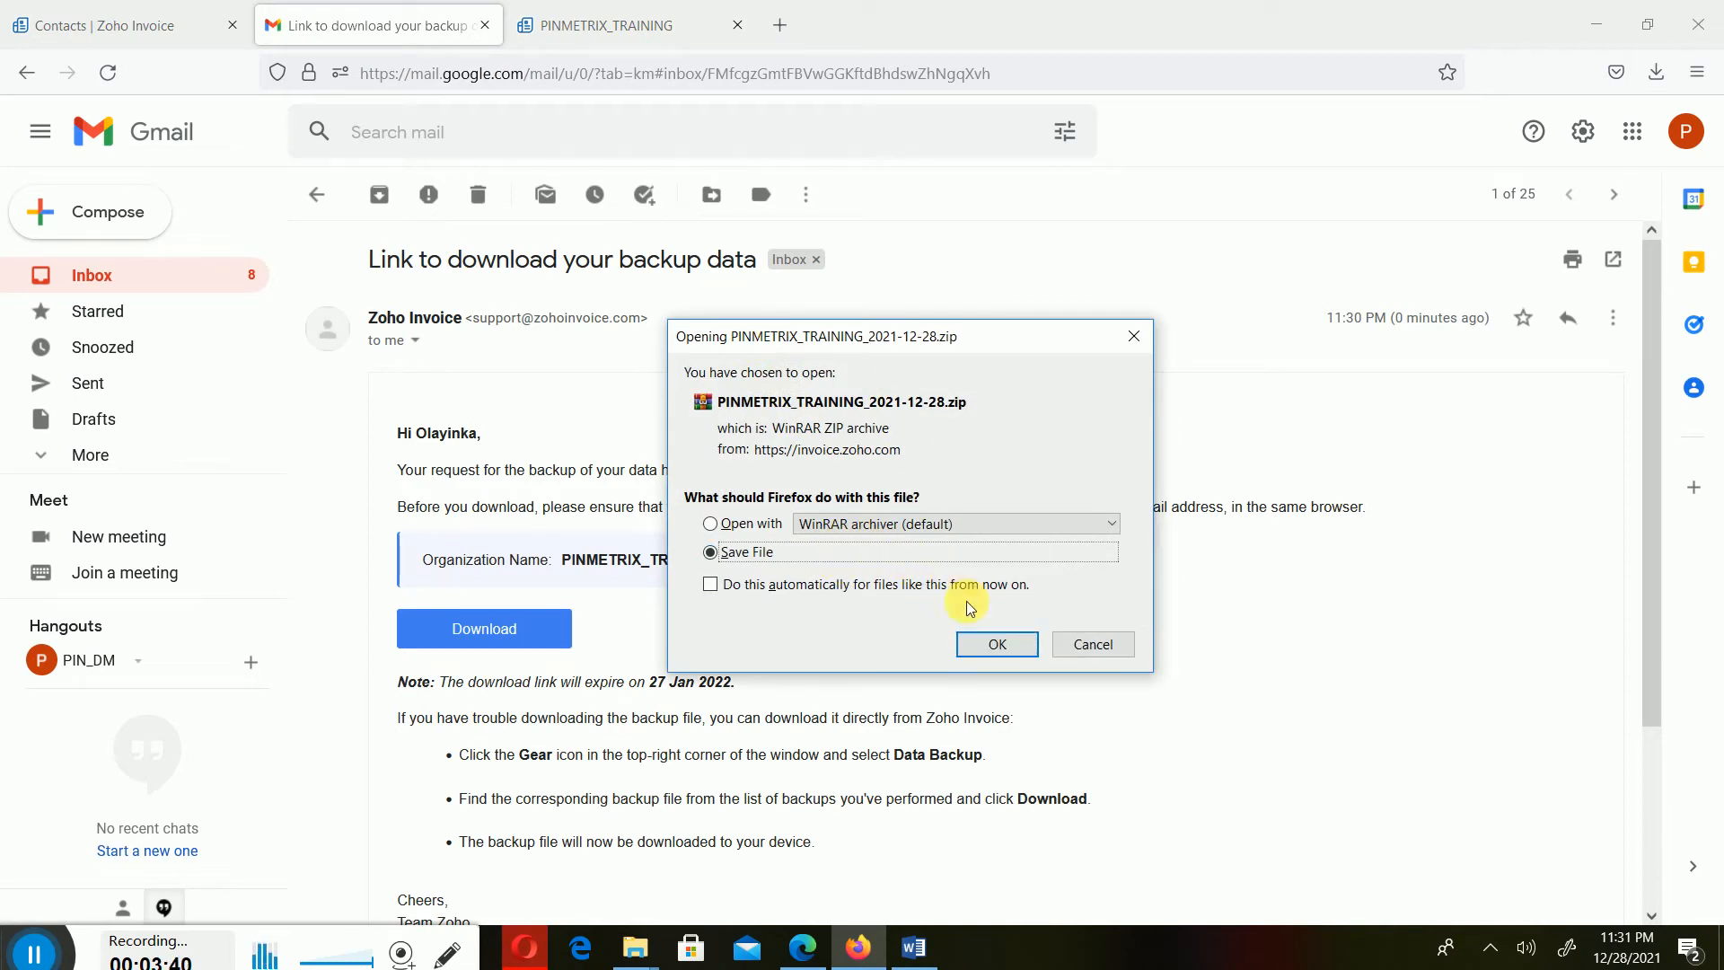
pyautogui.click(988, 646)
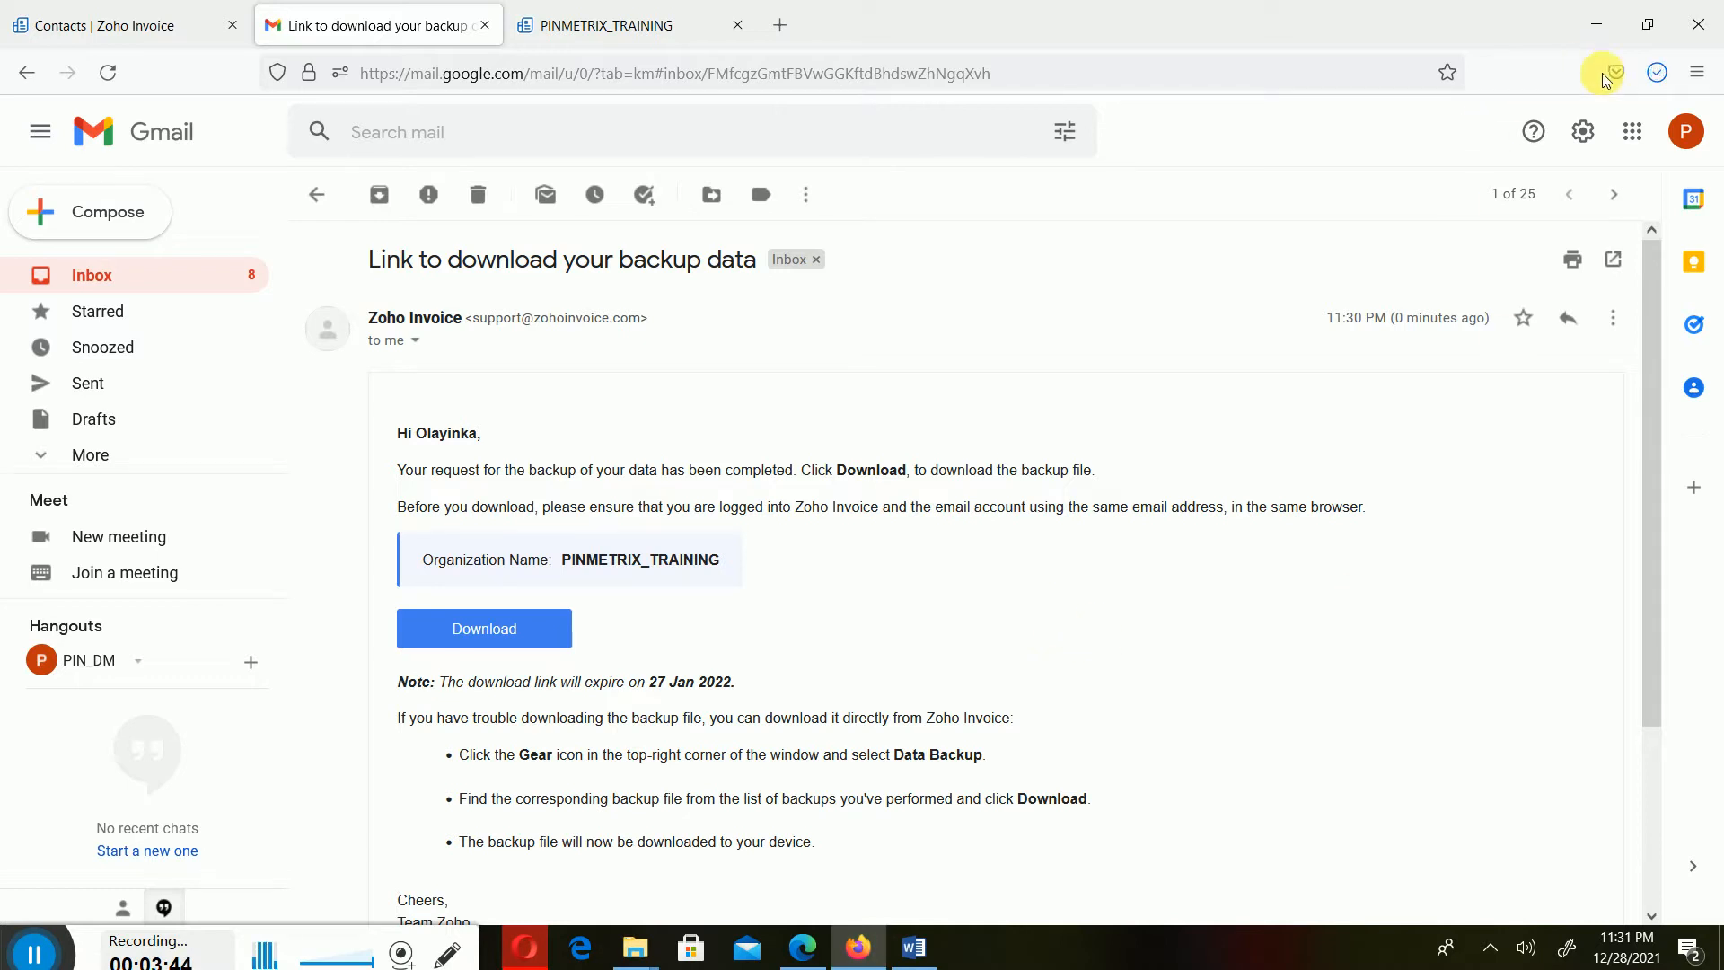
# - Open the downloaded PINMETRIX_TRAINING_2021-12-28 zip archive from the Downloads folder, dismissing the WinRAR notice
pyautogui.click(1657, 72)
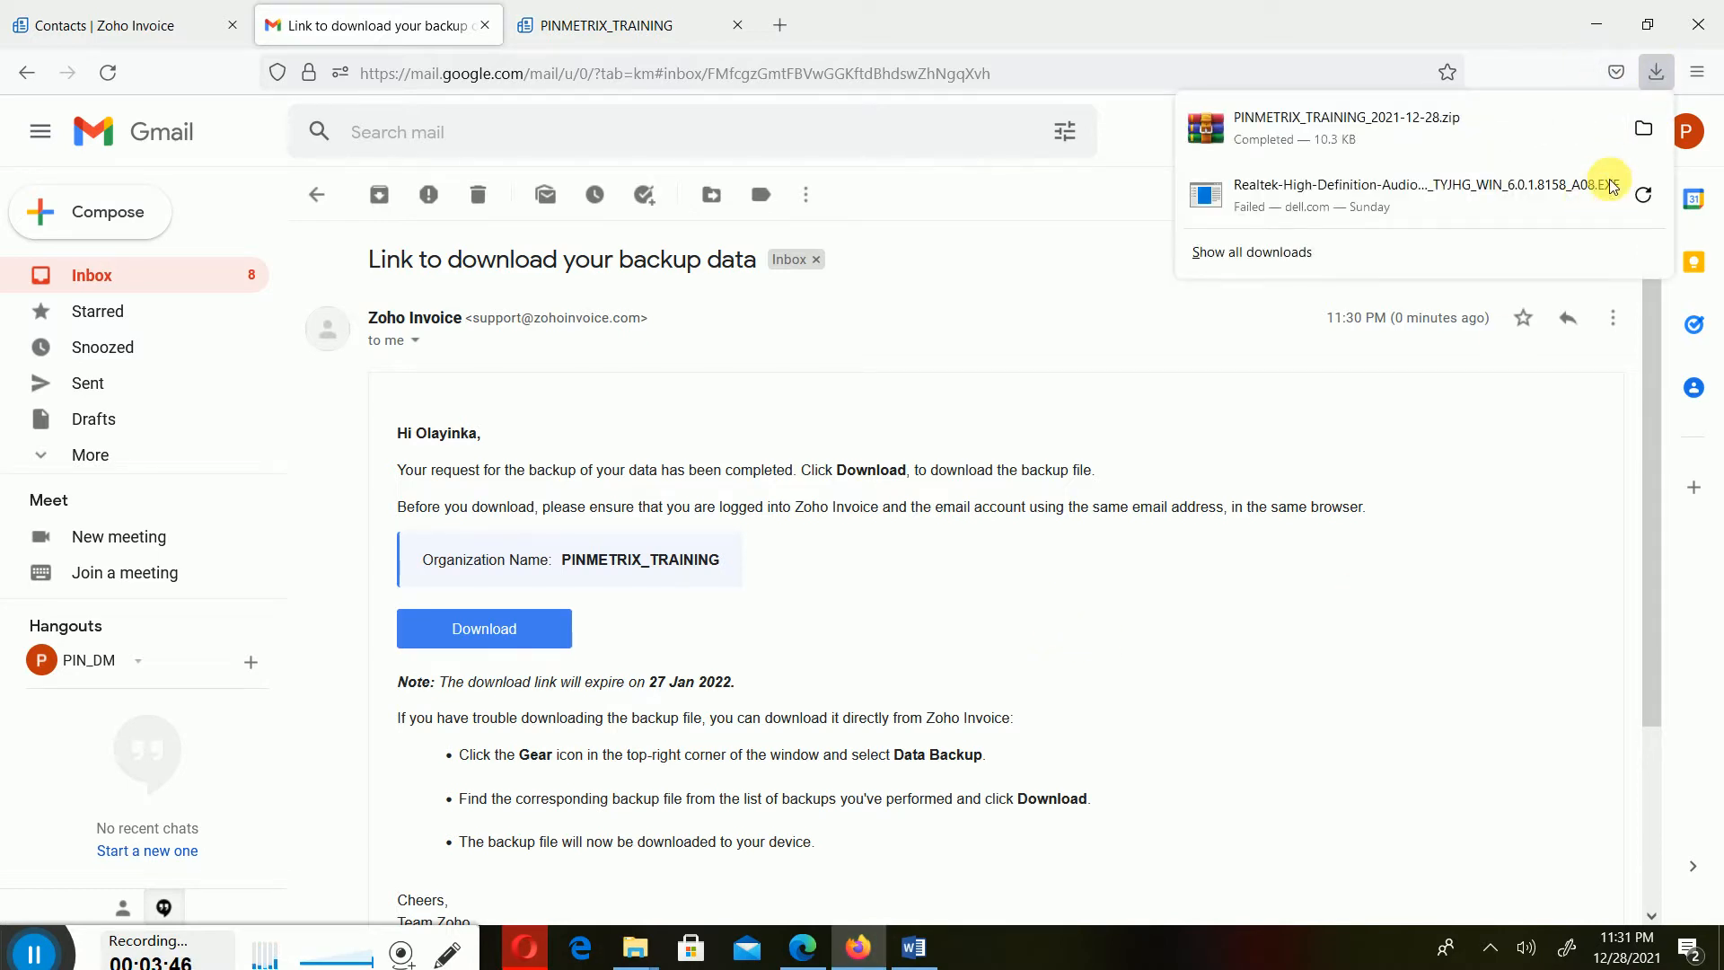
pyautogui.click(1645, 128)
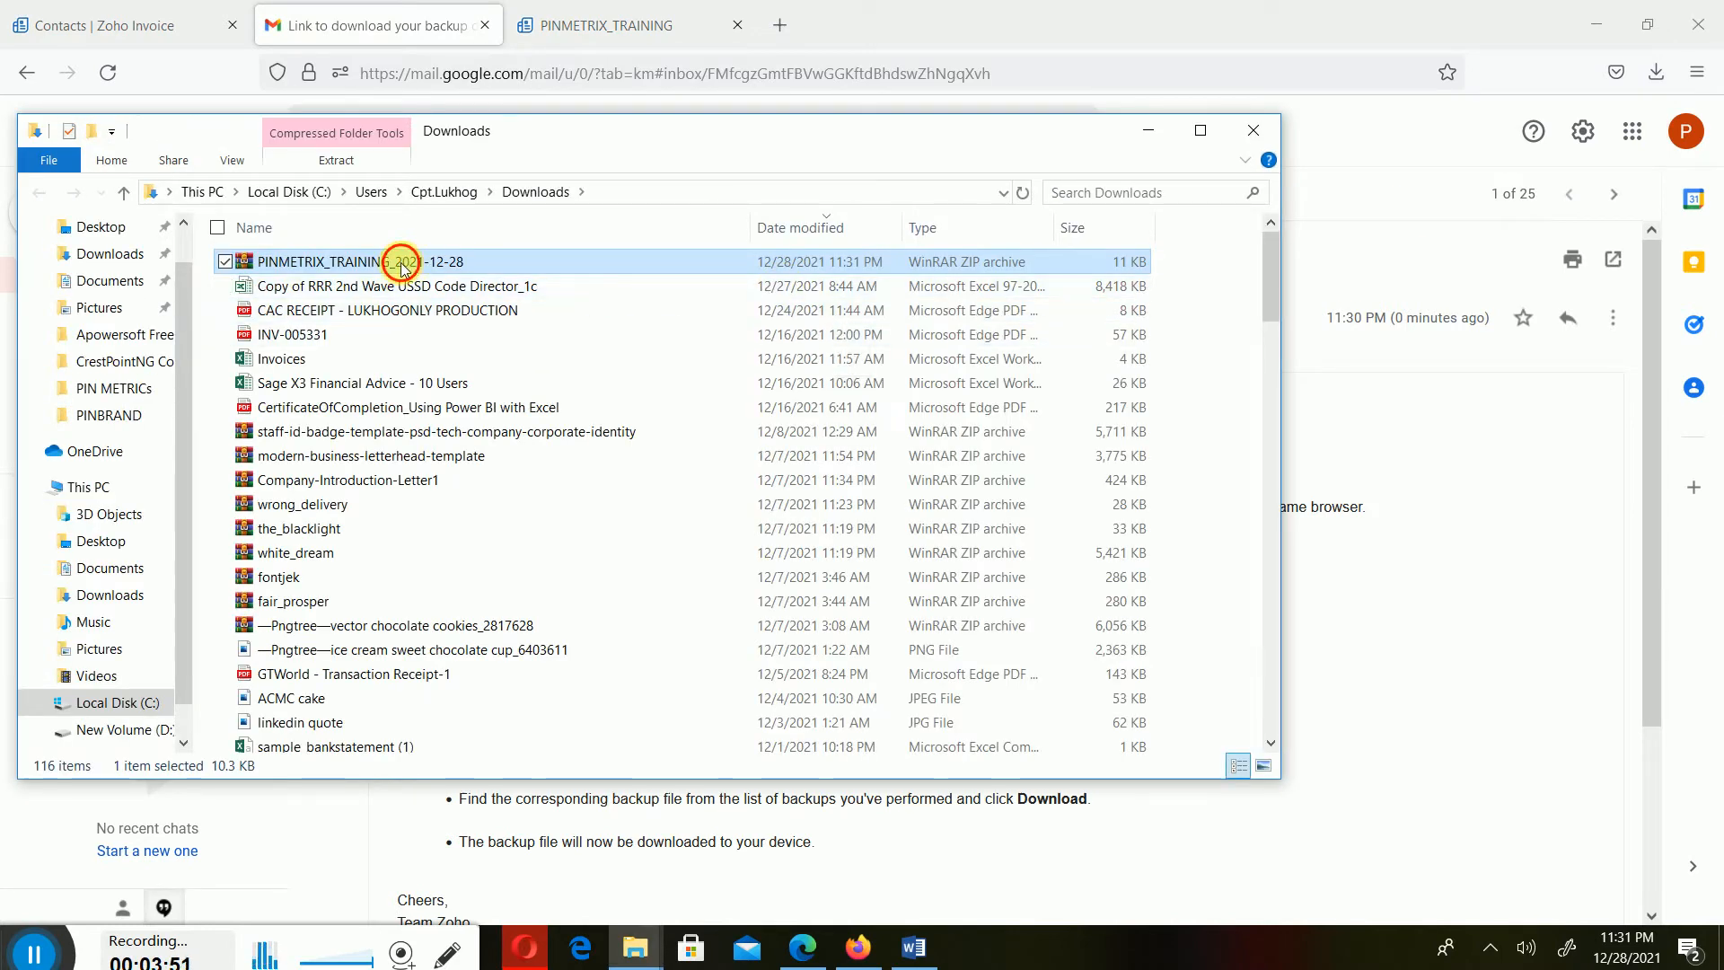
pyautogui.doubleClick(400, 265)
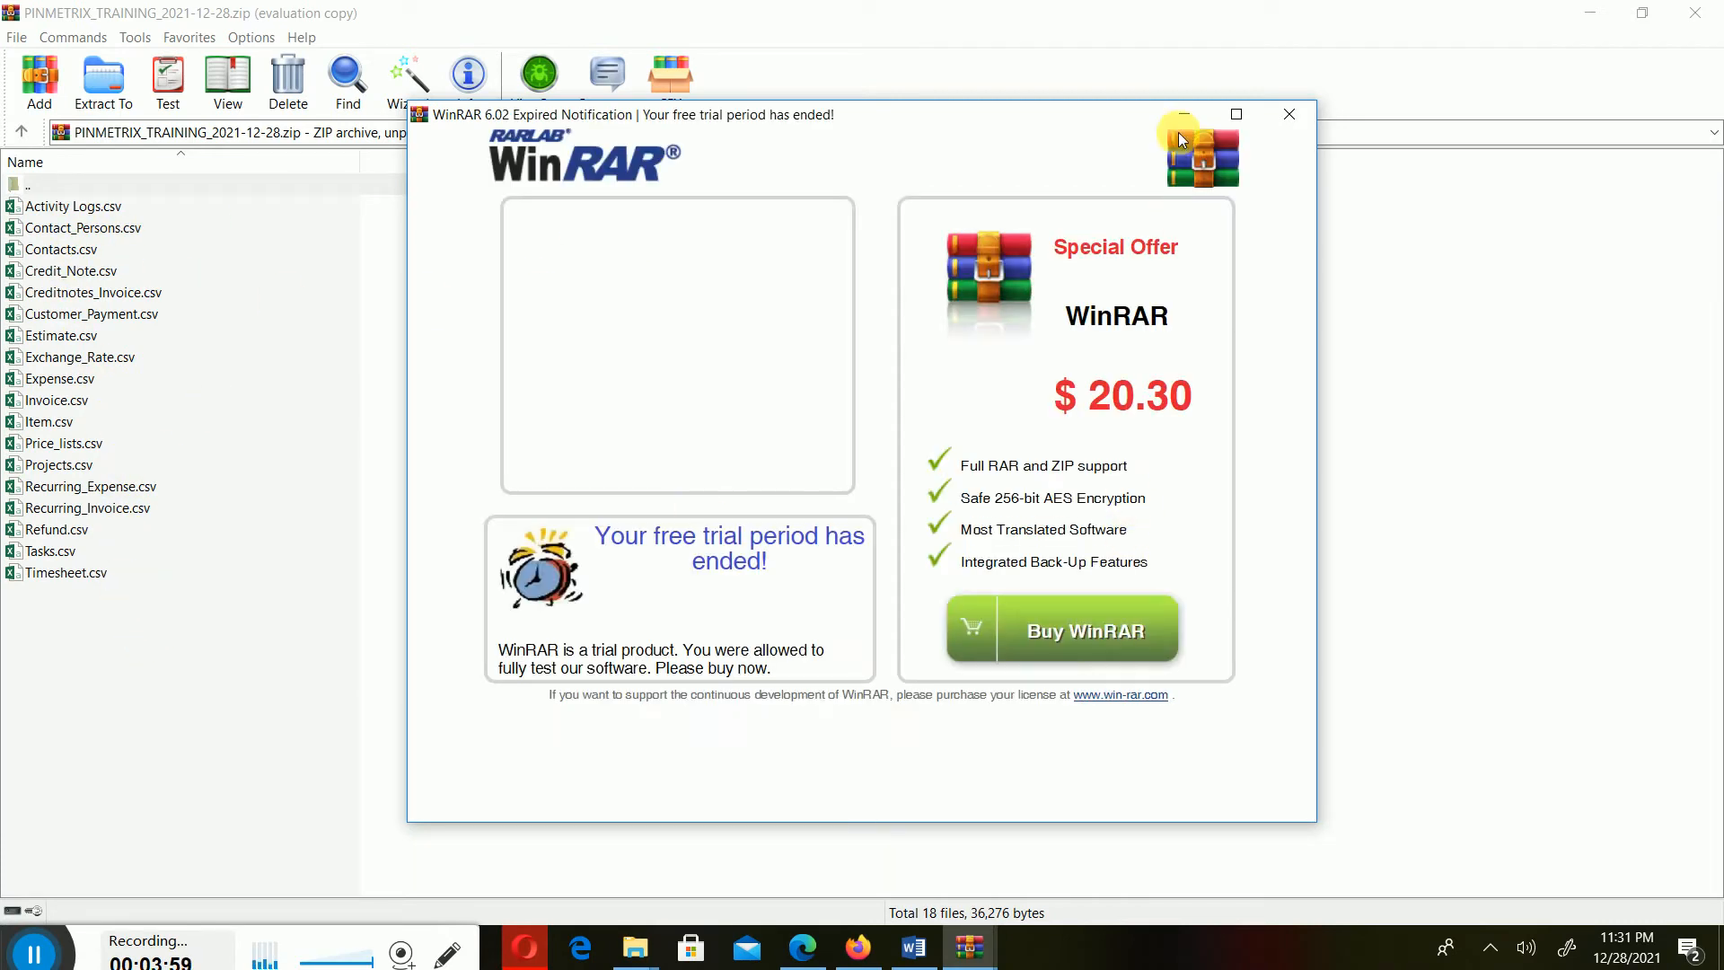
pyautogui.click(1291, 119)
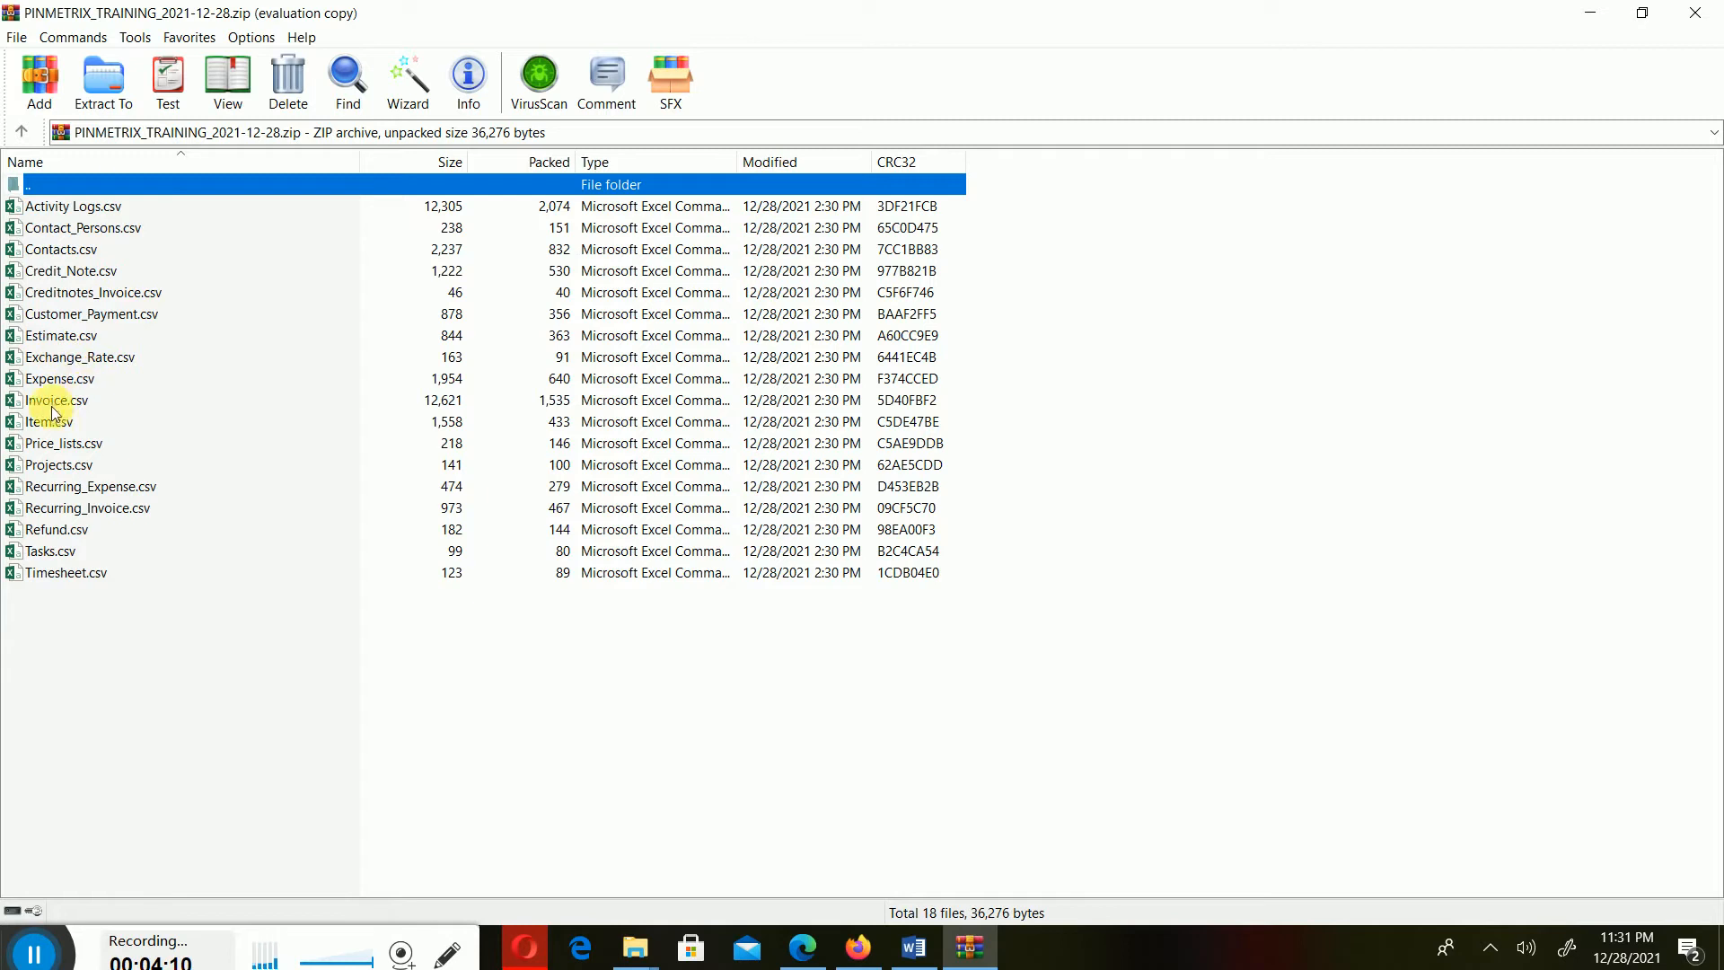
# - Open Invoice.csv from the archive, scroll across its columns, and close it without saving
pyautogui.click(83, 402)
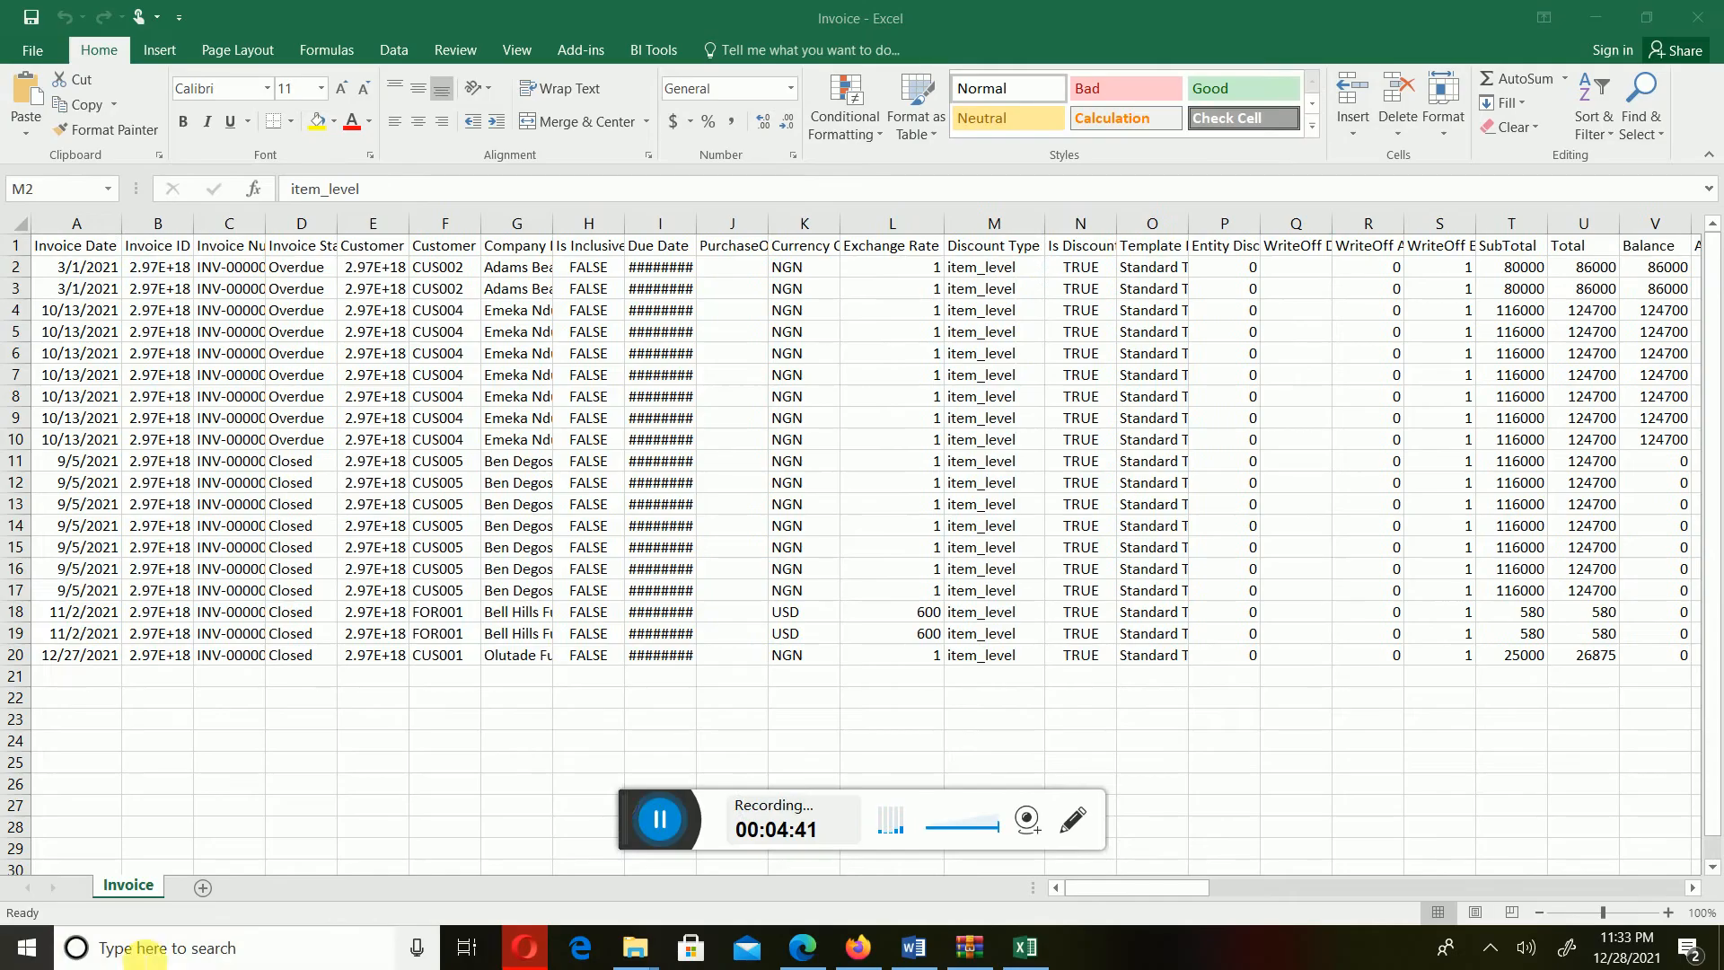
pyautogui.moveTo(630, 844); pyautogui.dragTo(10, 969)
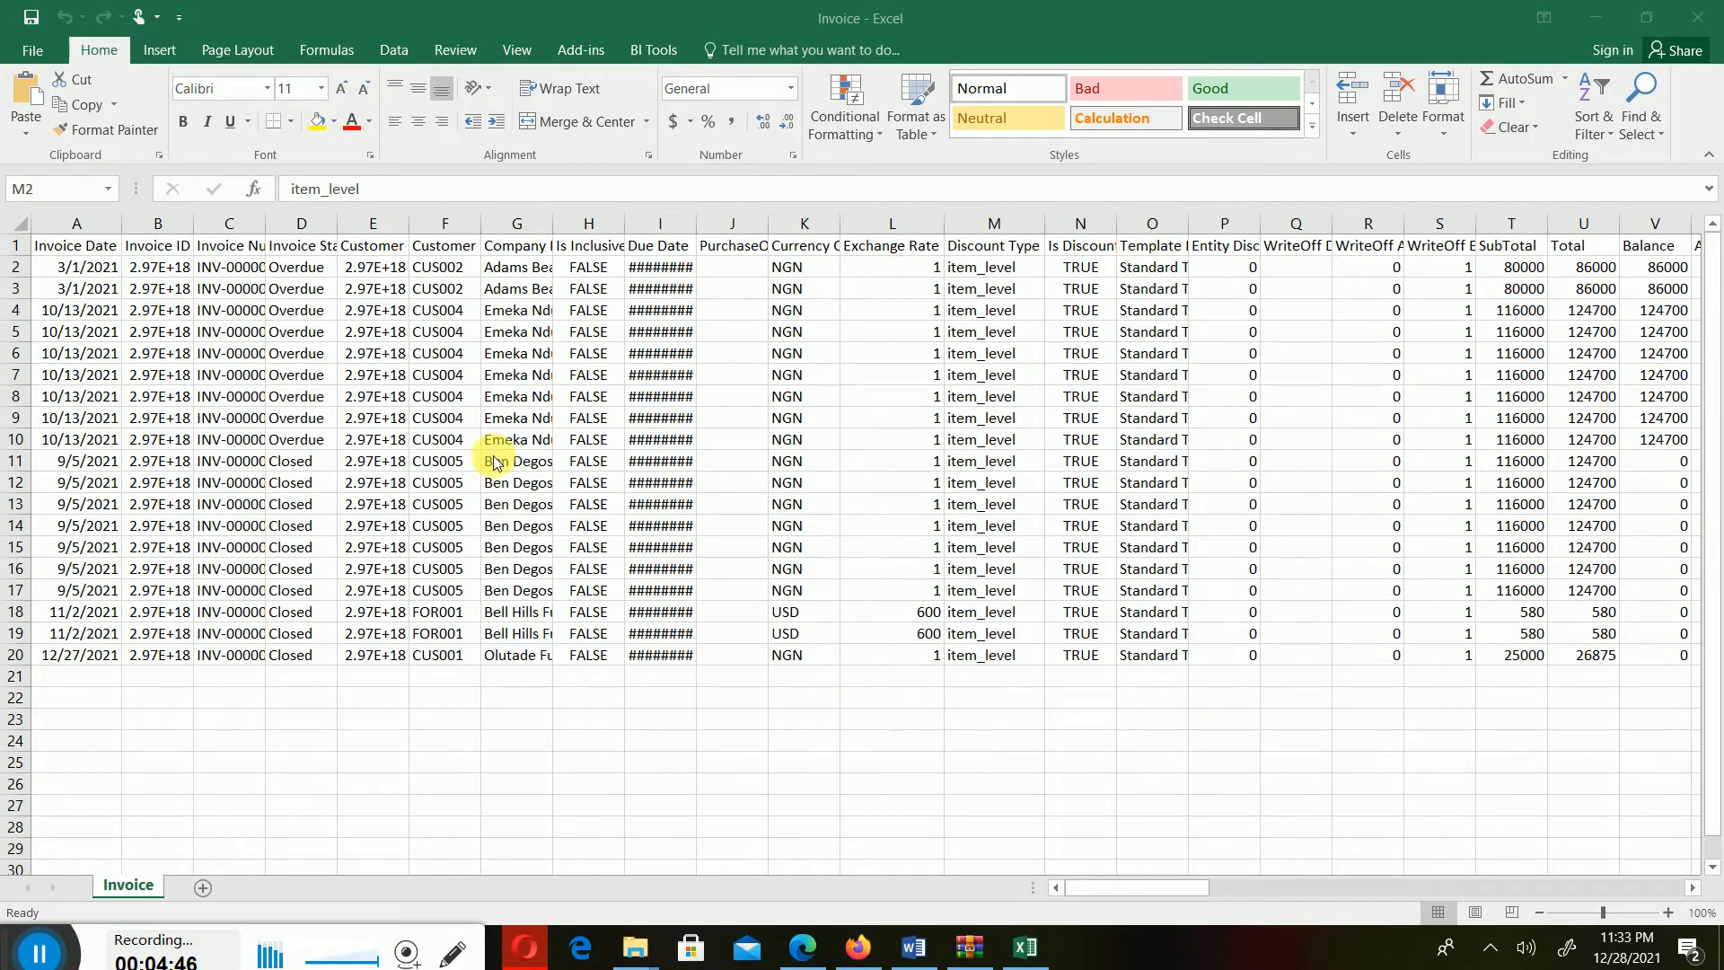
pyautogui.click(1142, 887)
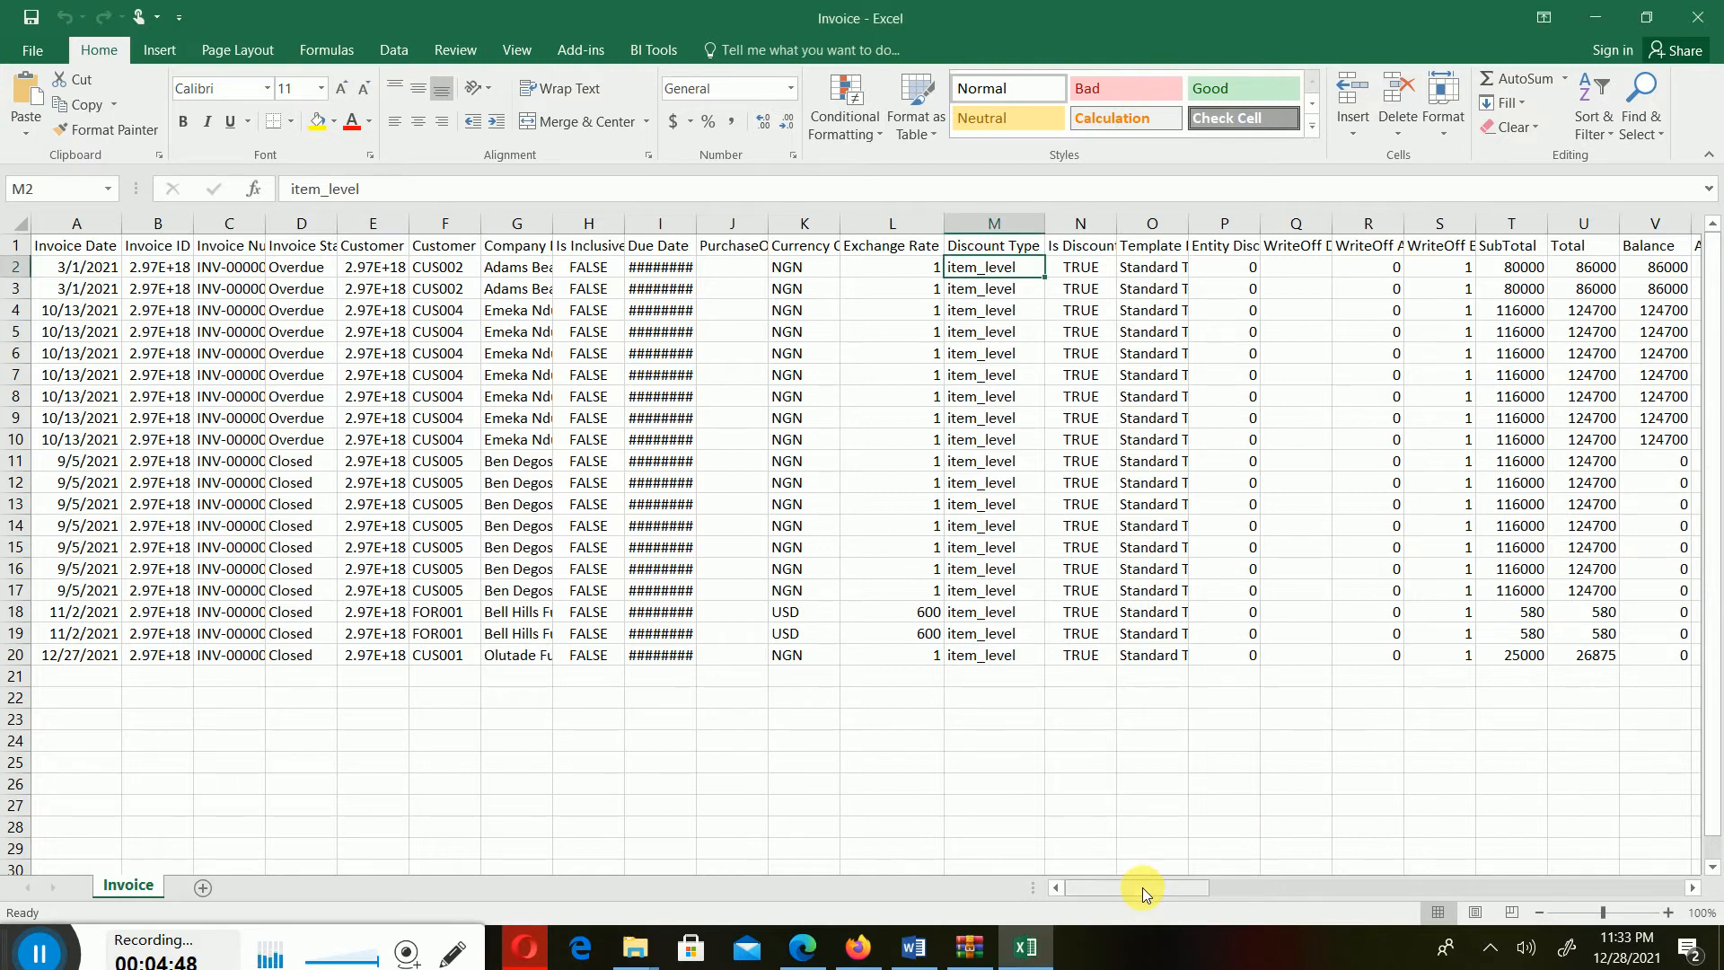
pyautogui.moveTo(1282, 897); pyautogui.dragTo(1230, 876)
pyautogui.click(1691, 13)
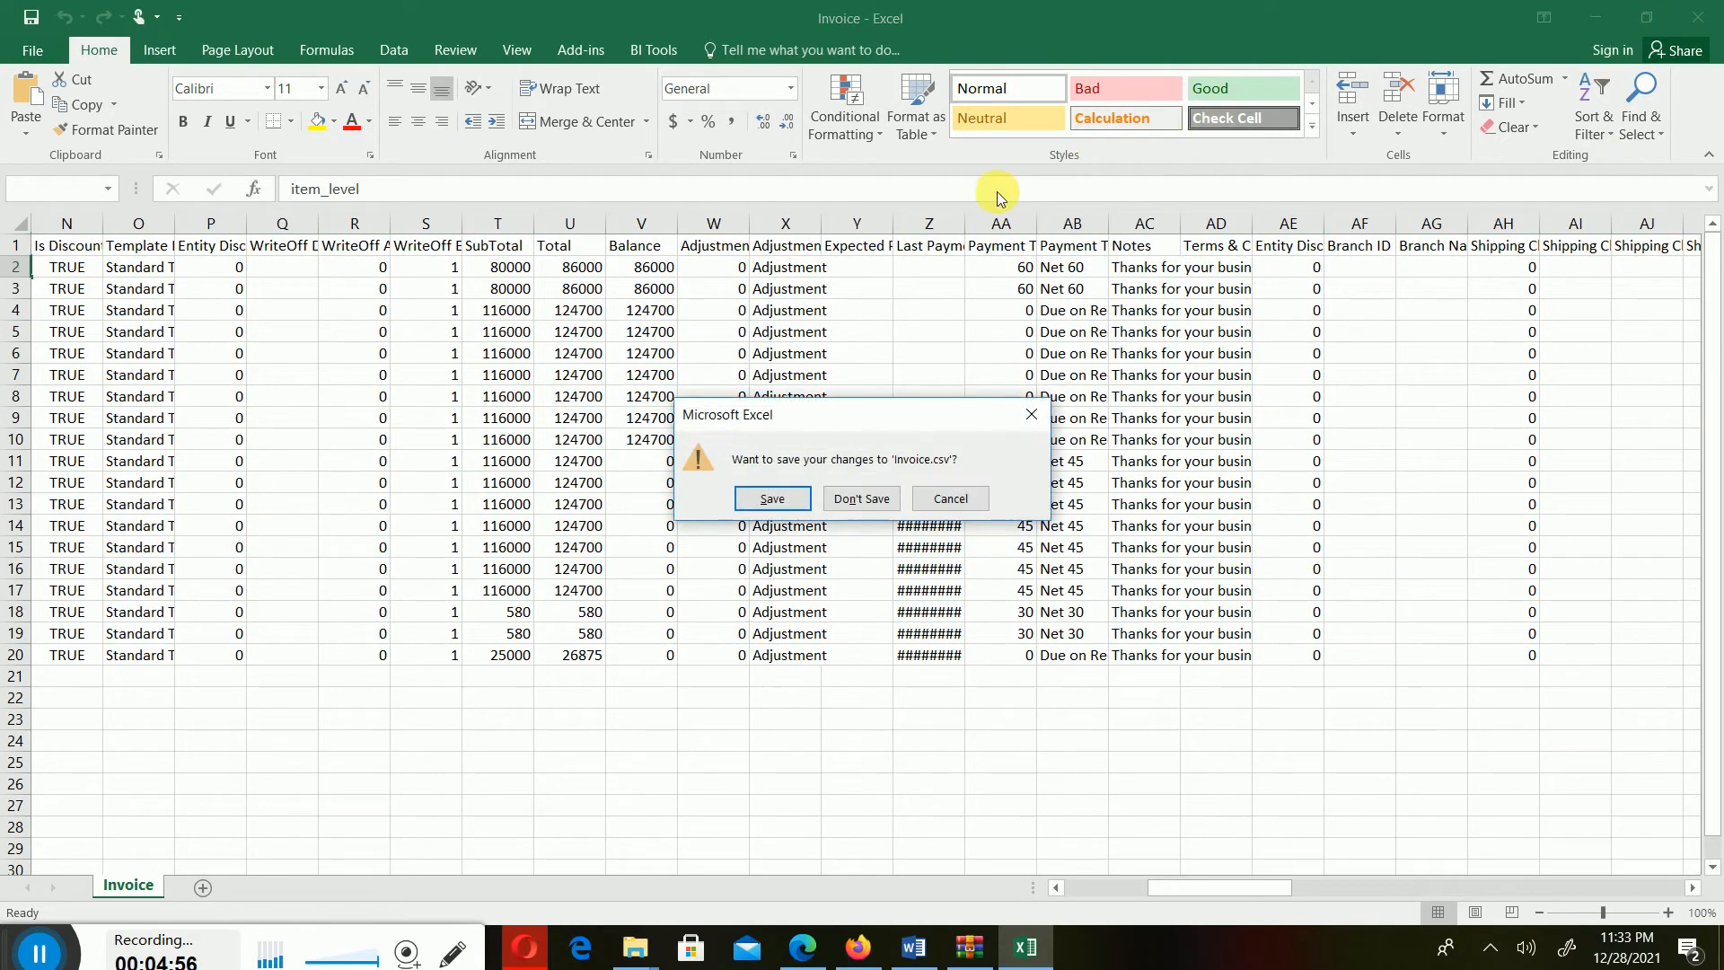
pyautogui.click(870, 505)
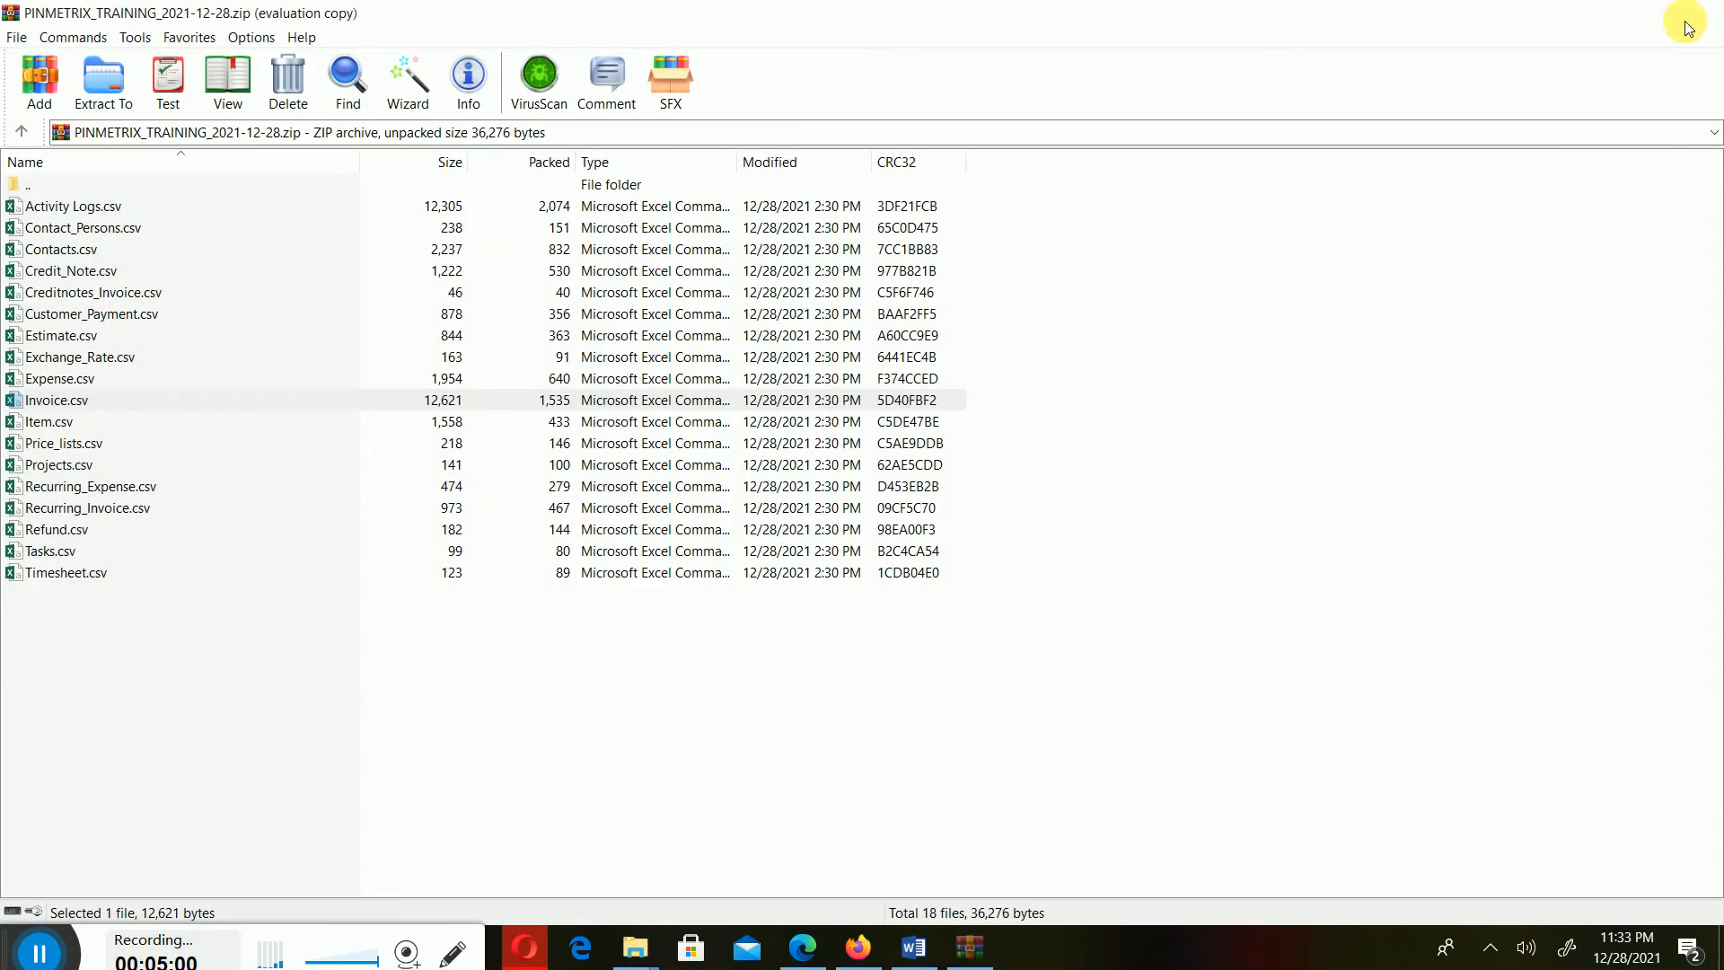
# - Close the archive and the Downloads folder and return to the Zoho Invoice tab
pyautogui.click(1694, 13)
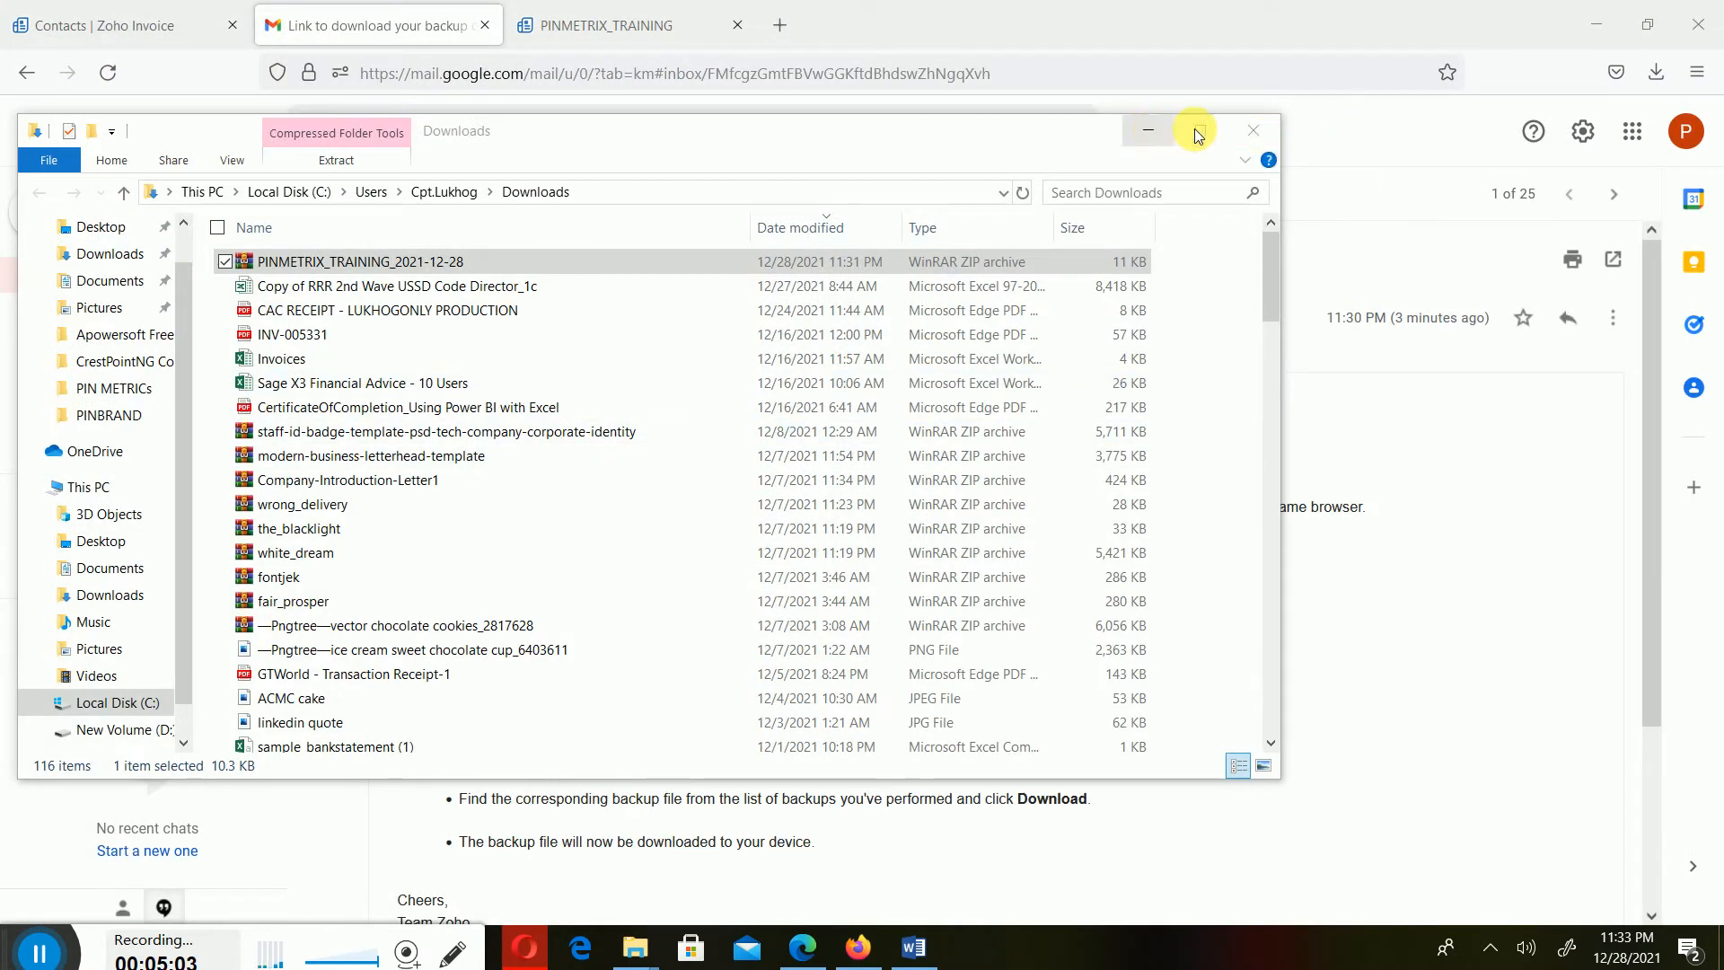
pyautogui.click(1254, 130)
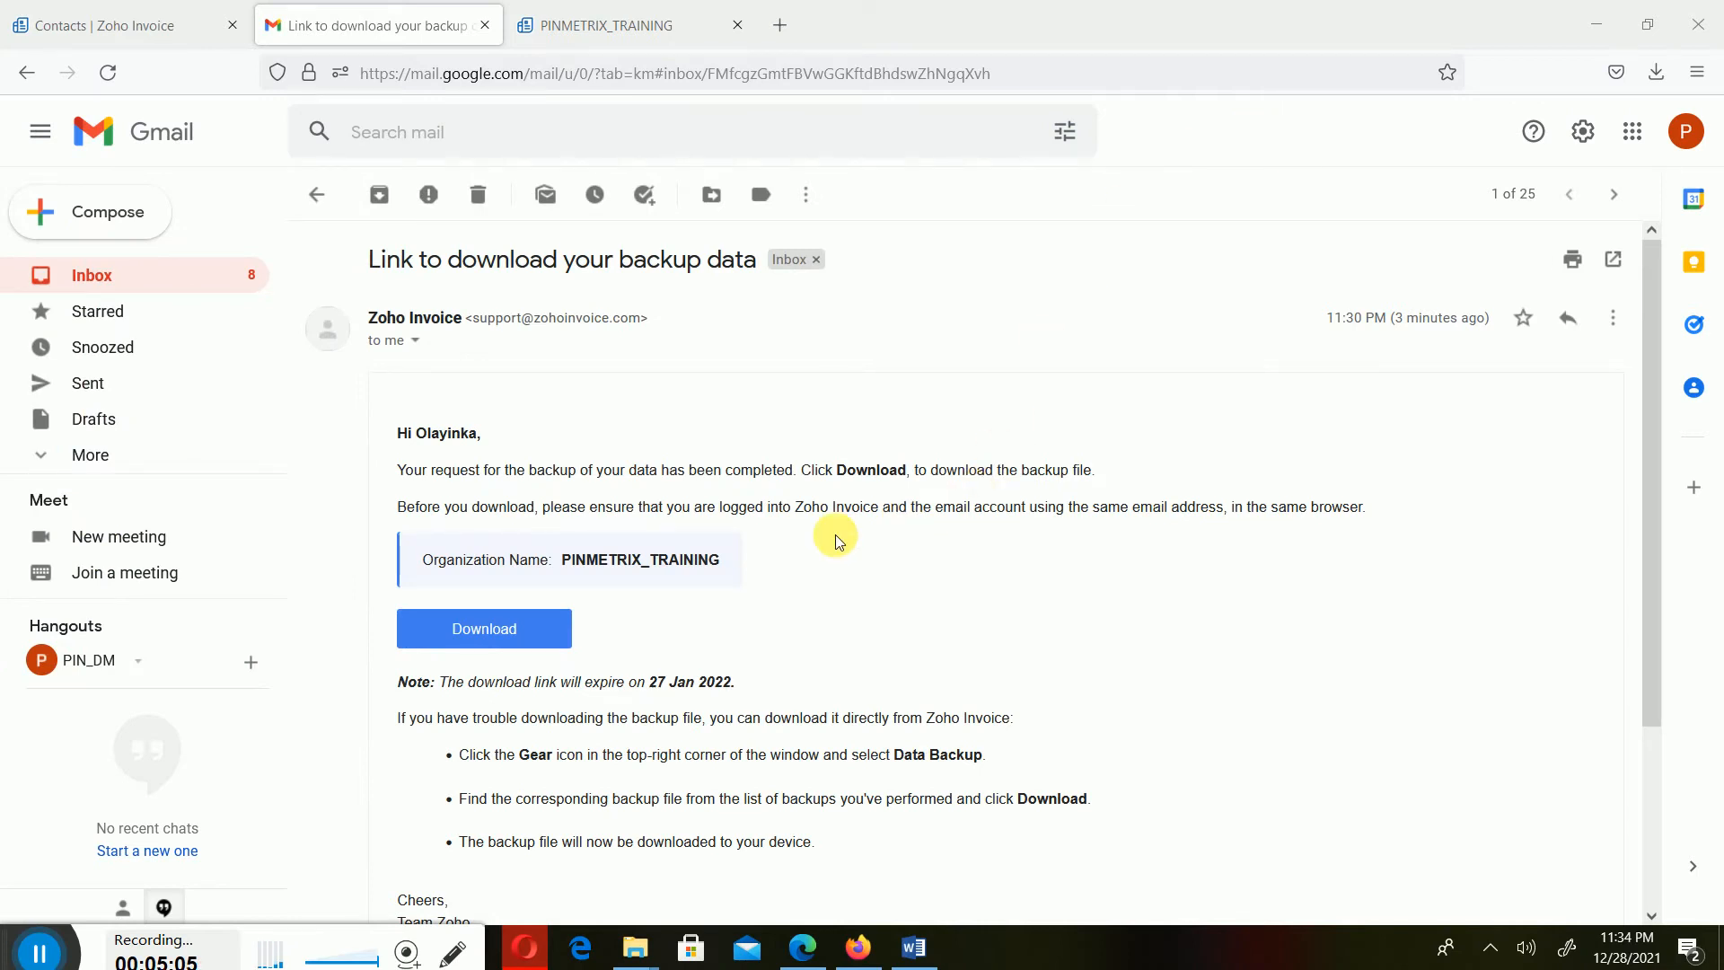
pyautogui.click(113, 23)
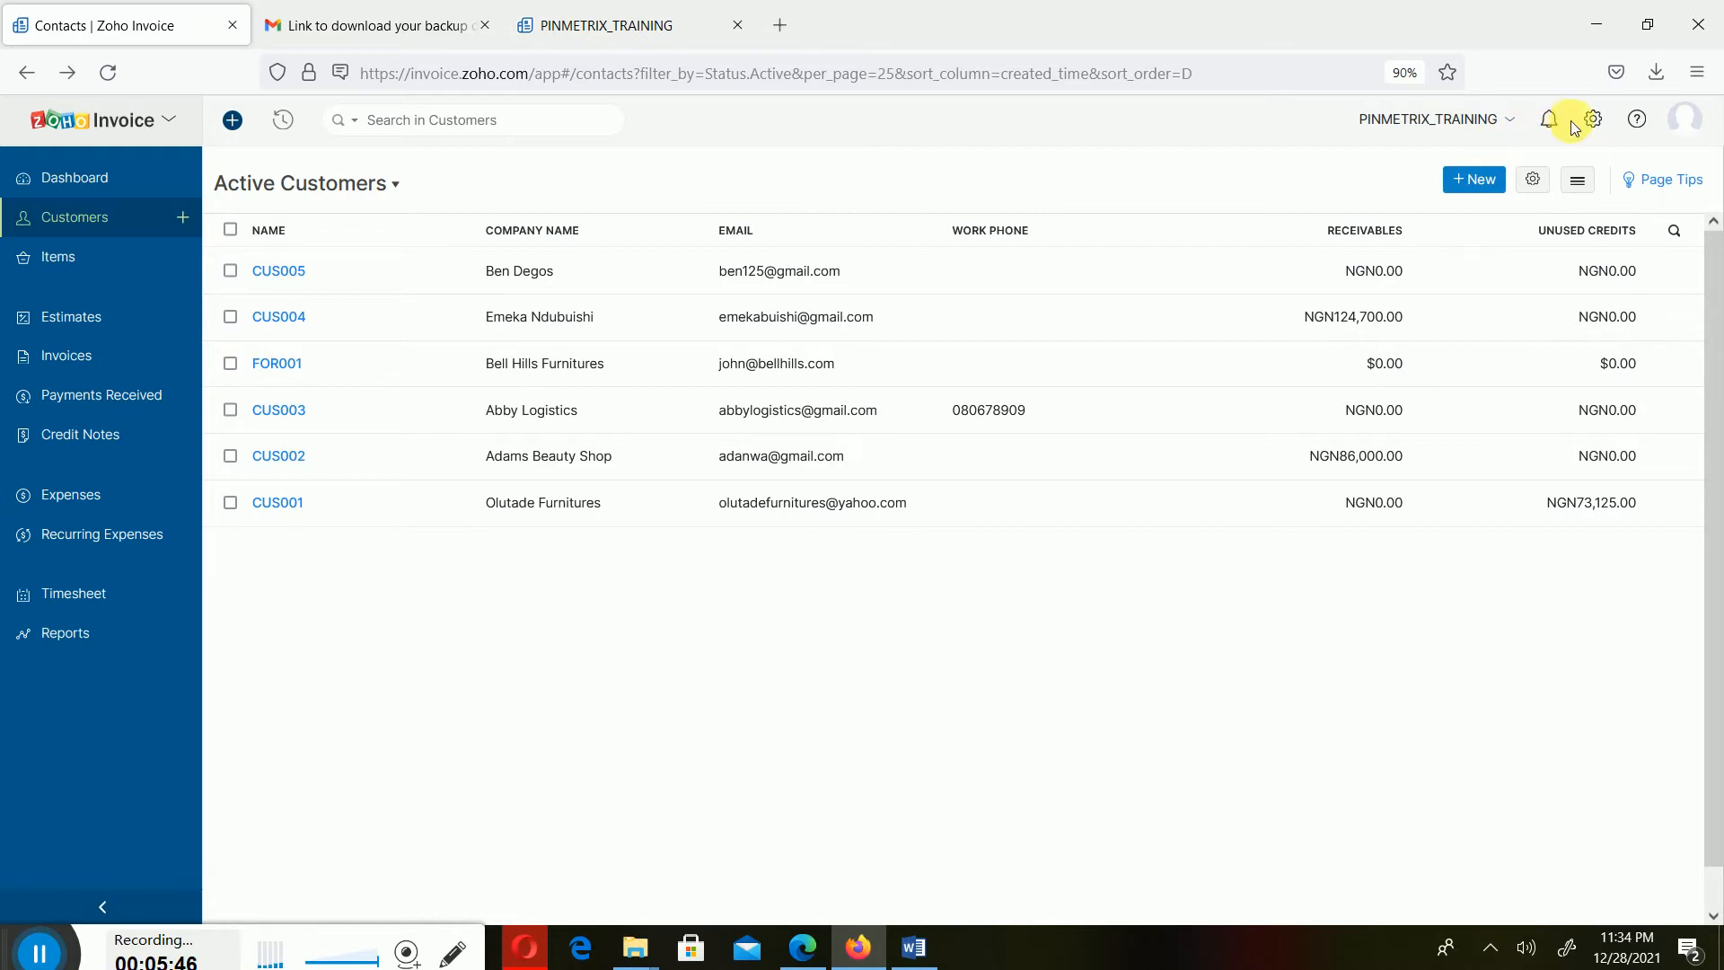
# - Open the customer preferences settings and scroll through the address format options
pyautogui.click(1533, 179)
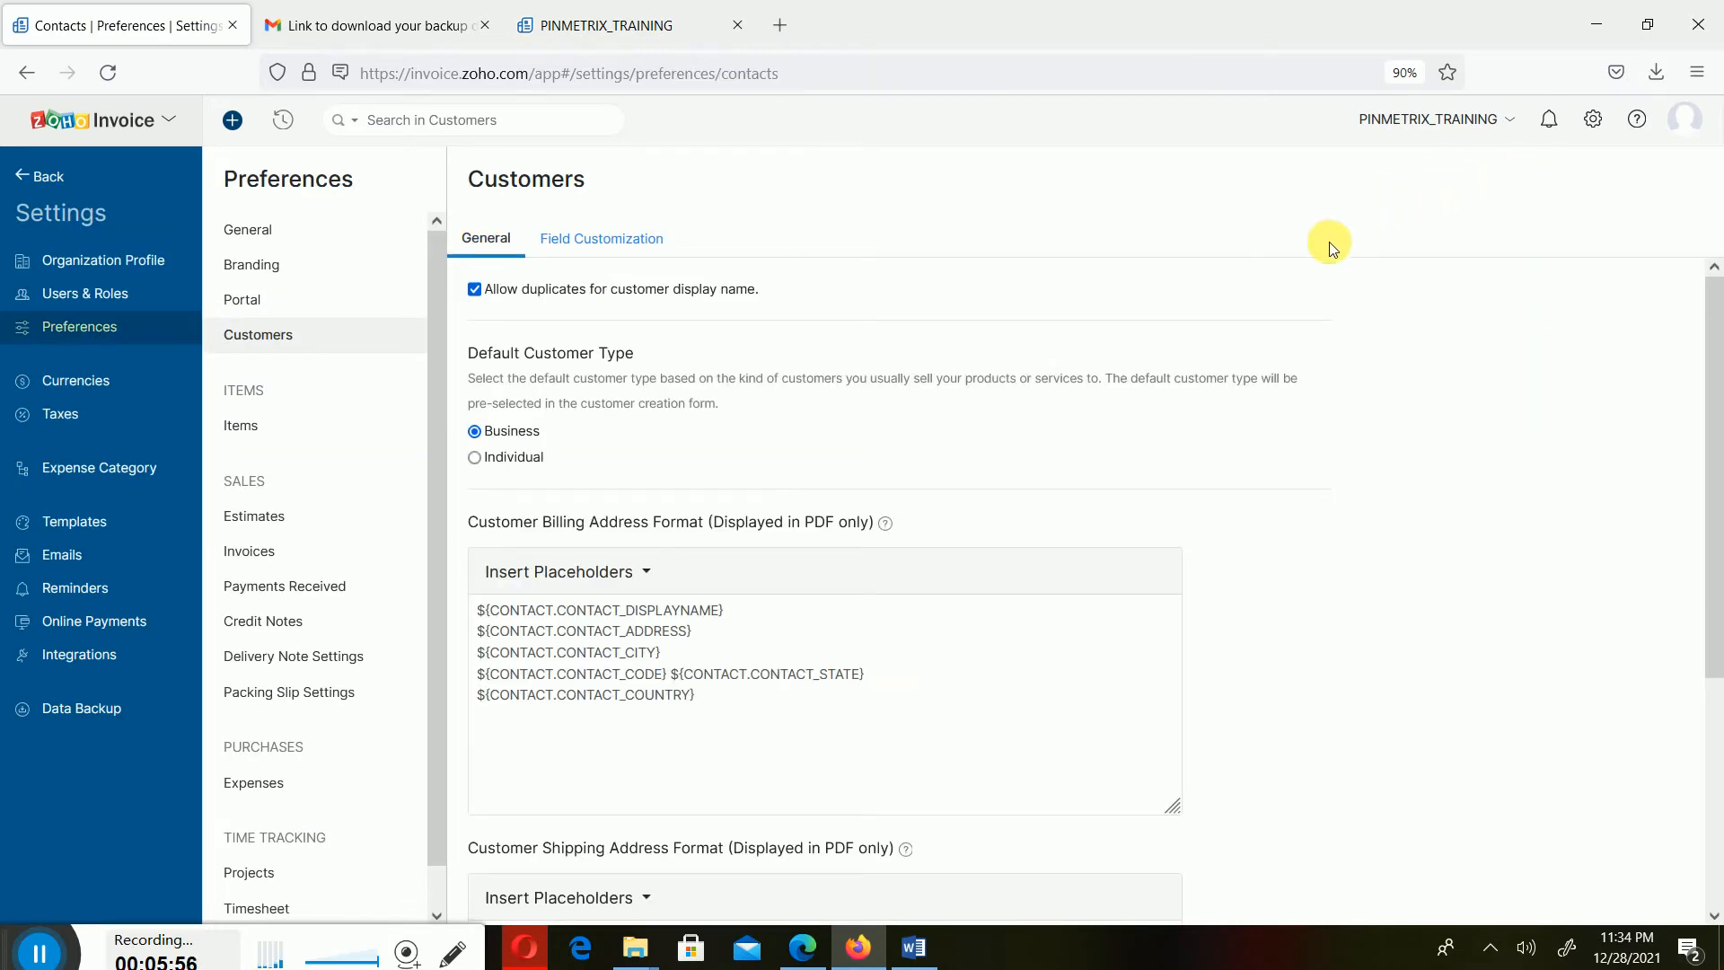
pyautogui.scroll(-4, 902, 419)
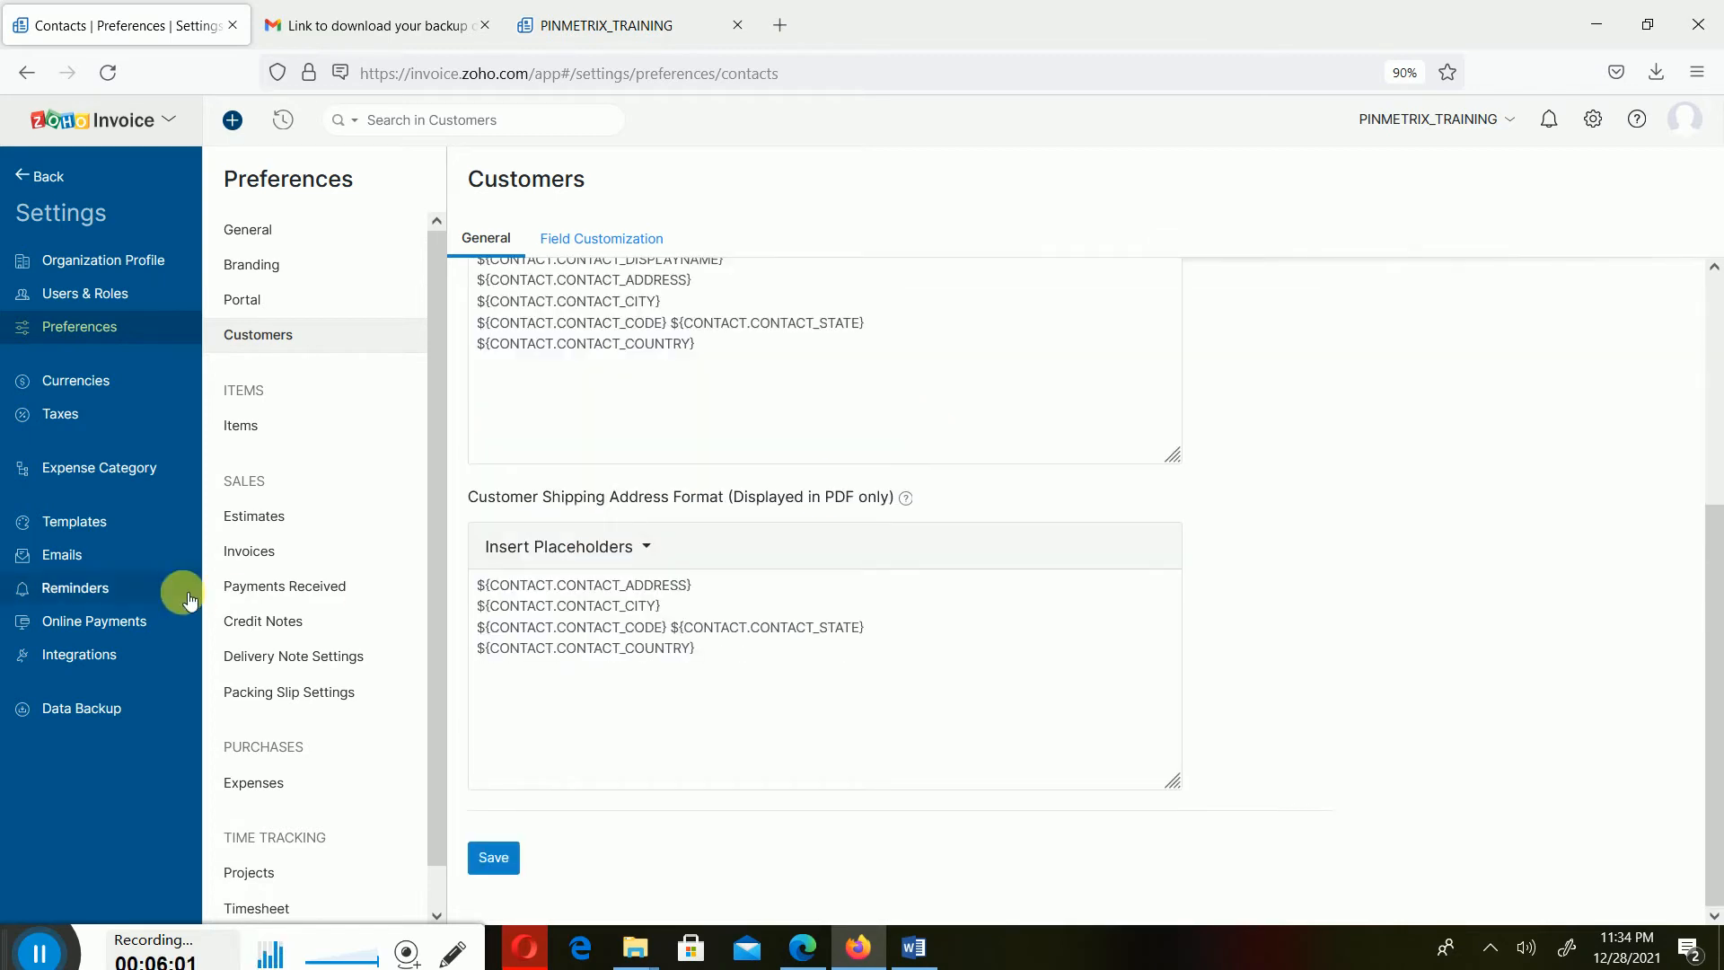
pyautogui.scroll(-1, 368, 519)
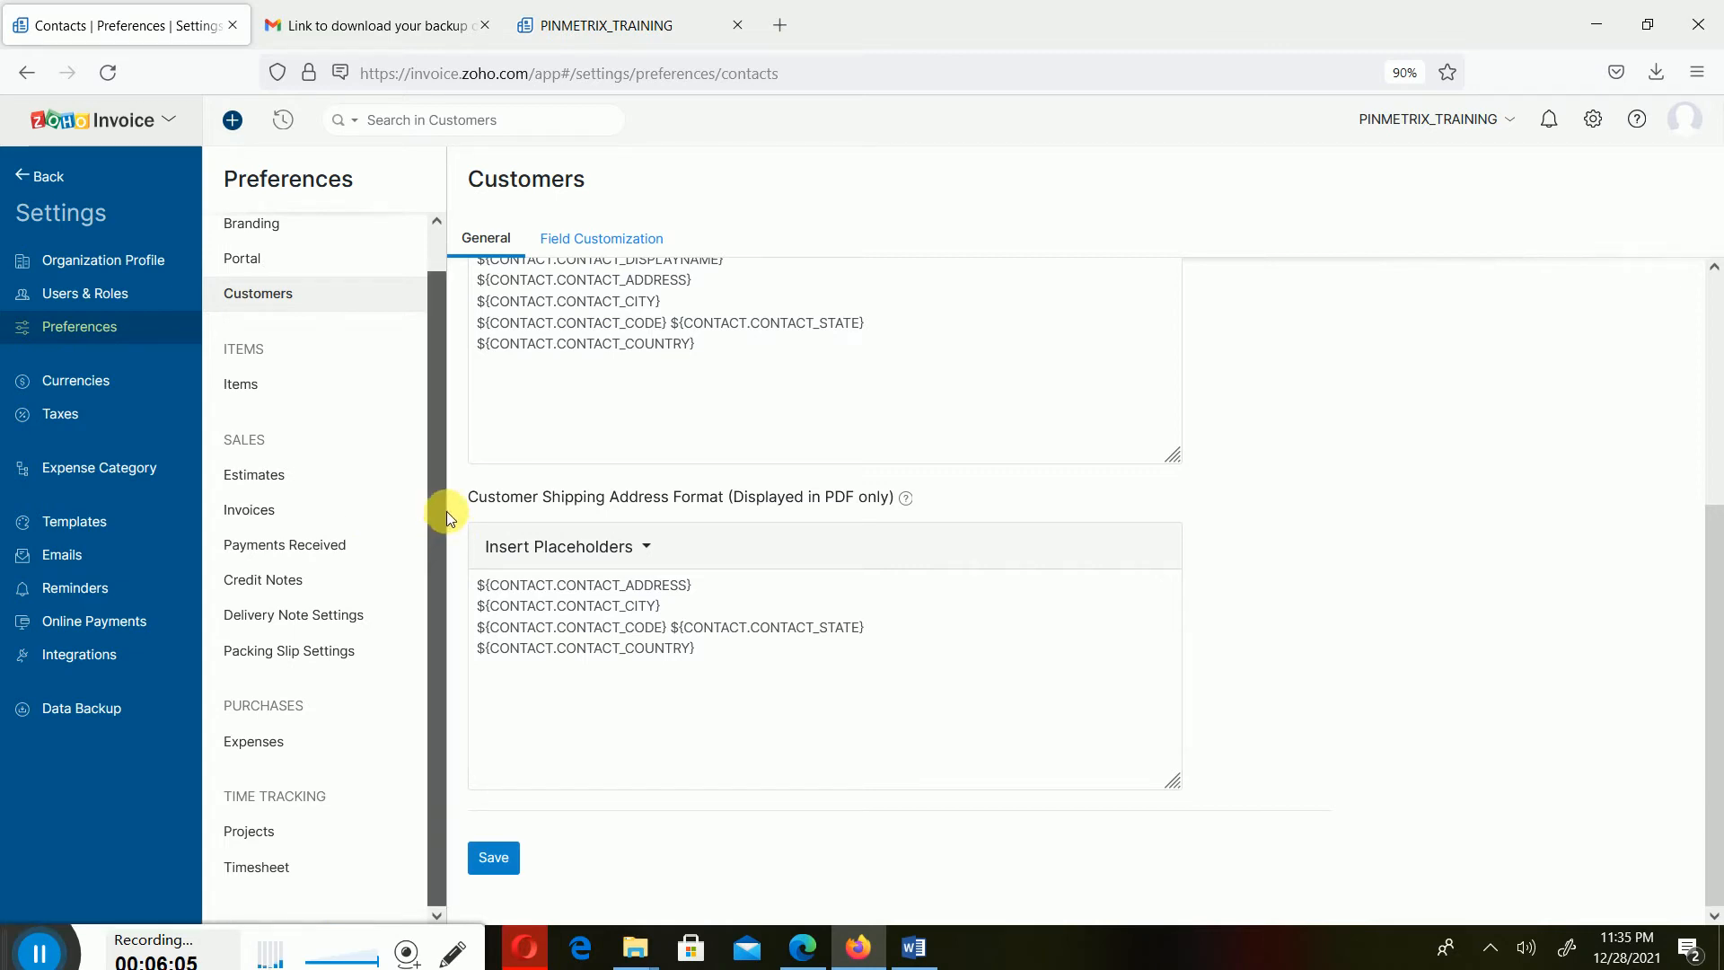
pyautogui.scroll(1, 446, 510)
# - Consult the Data Importation instructions in the Word document and return to the browser
pyautogui.click(913, 948)
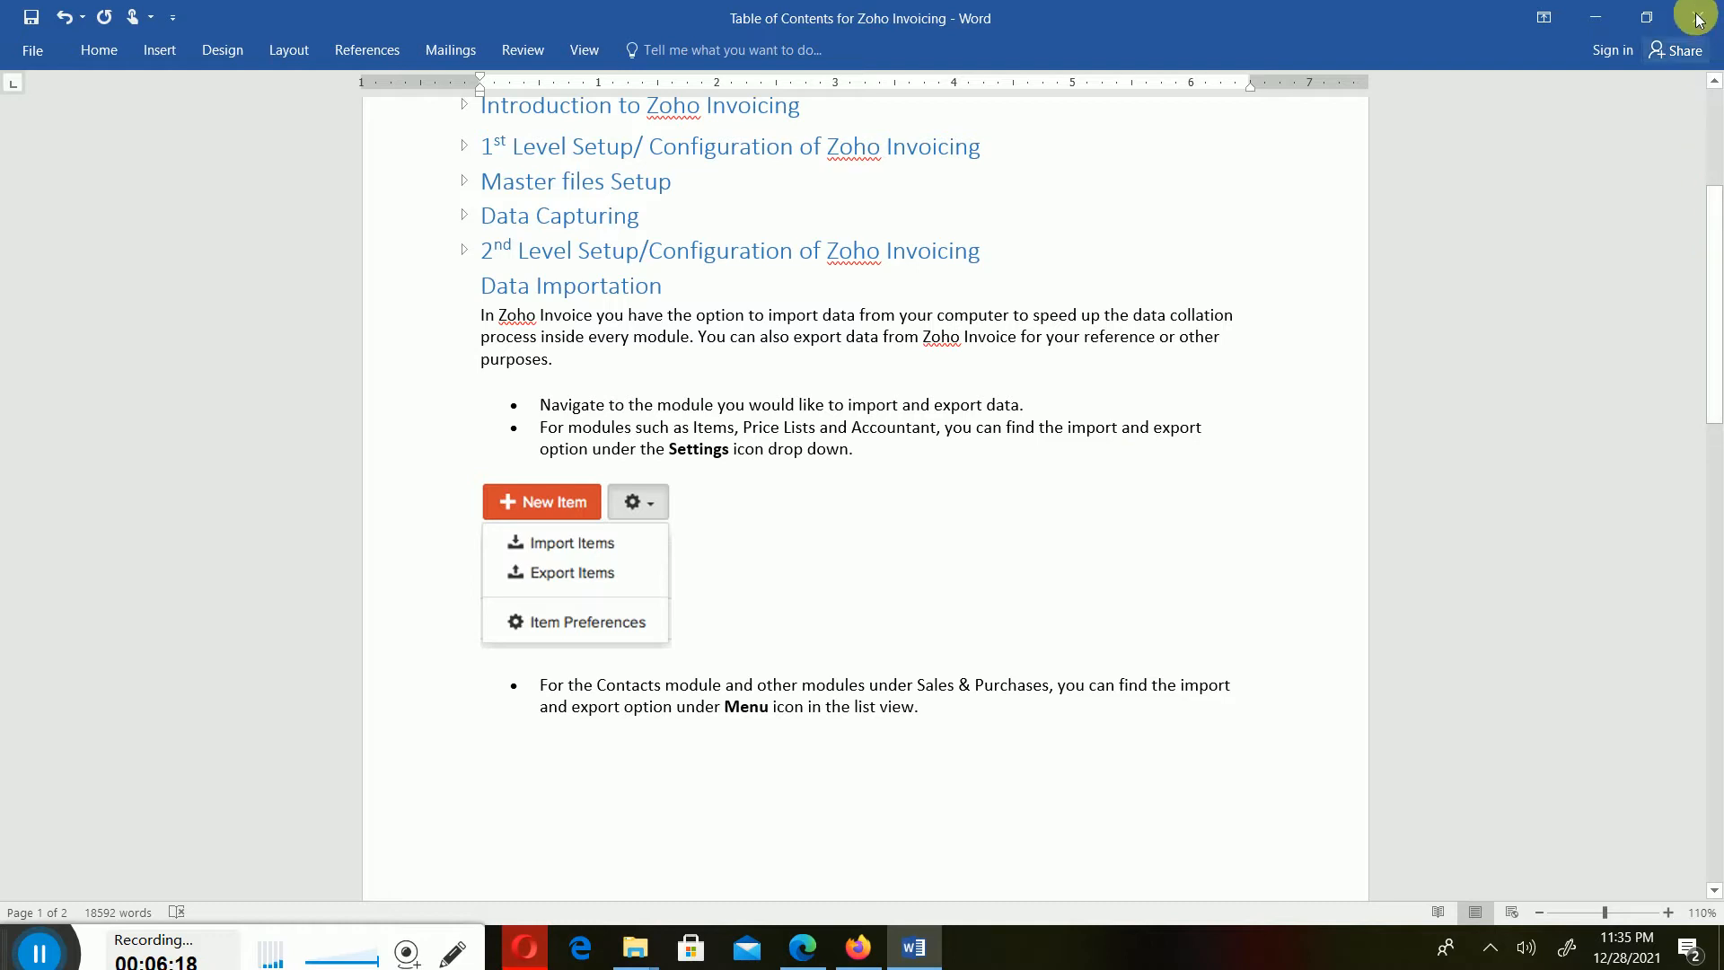
pyautogui.click(1605, 15)
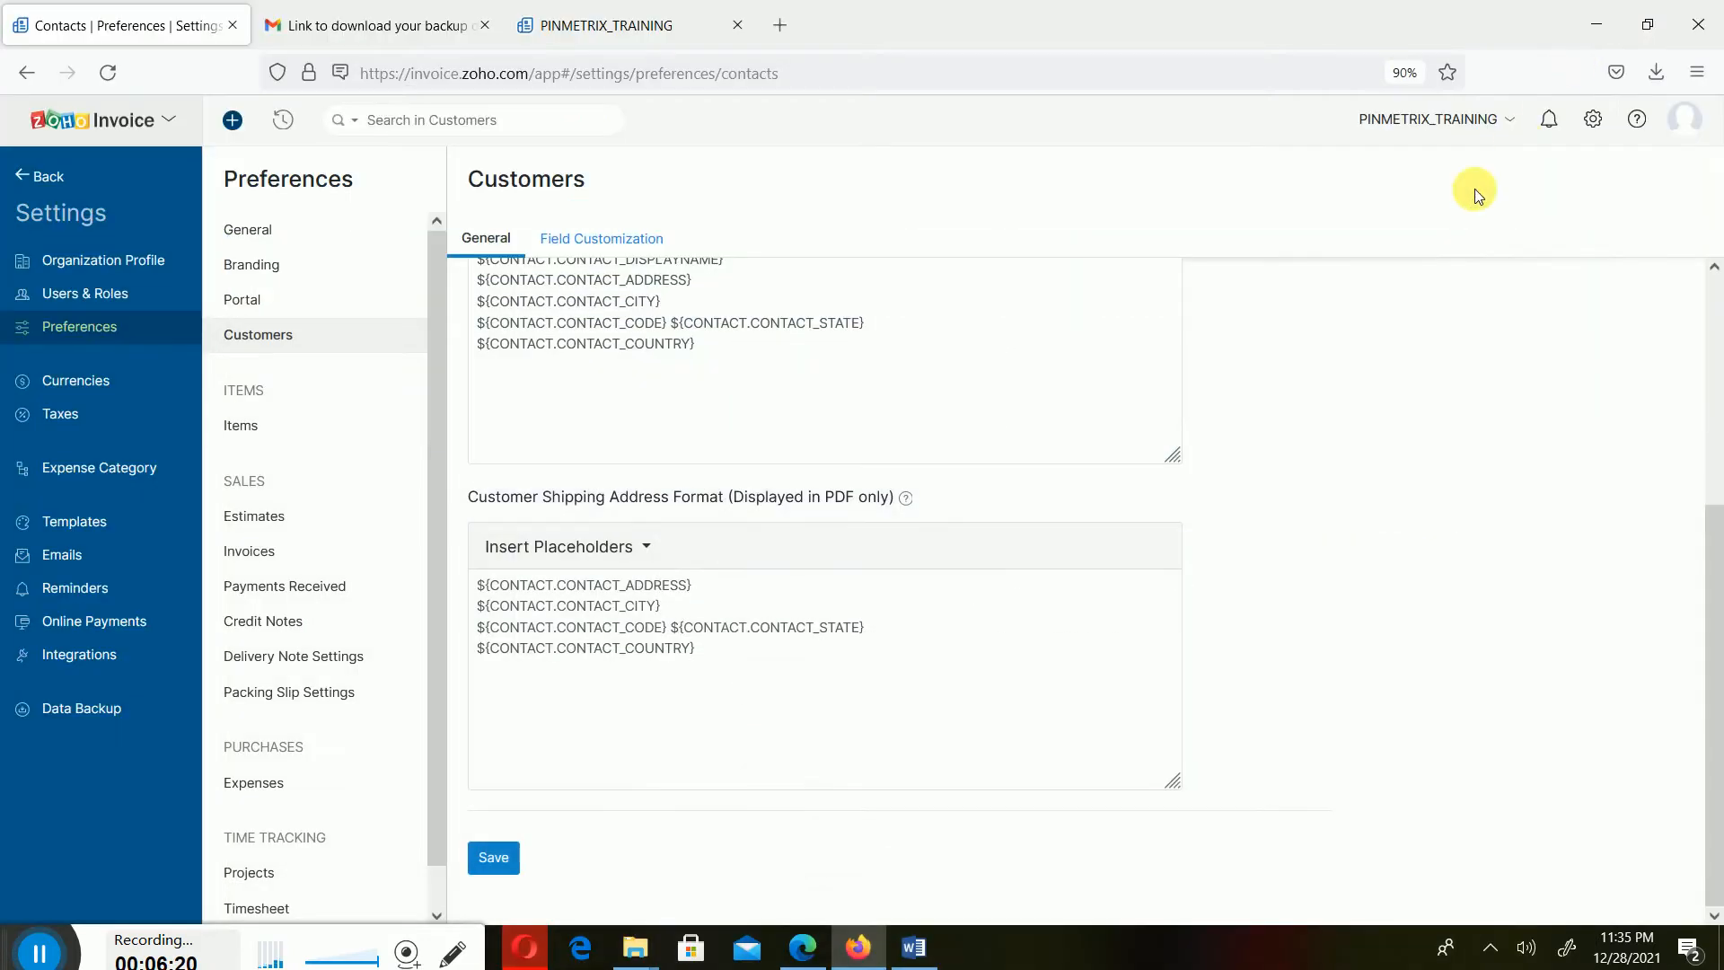
# - Go back from settings to the customer list and browse the customer view filters
pyautogui.scroll(5, 1712, 386)
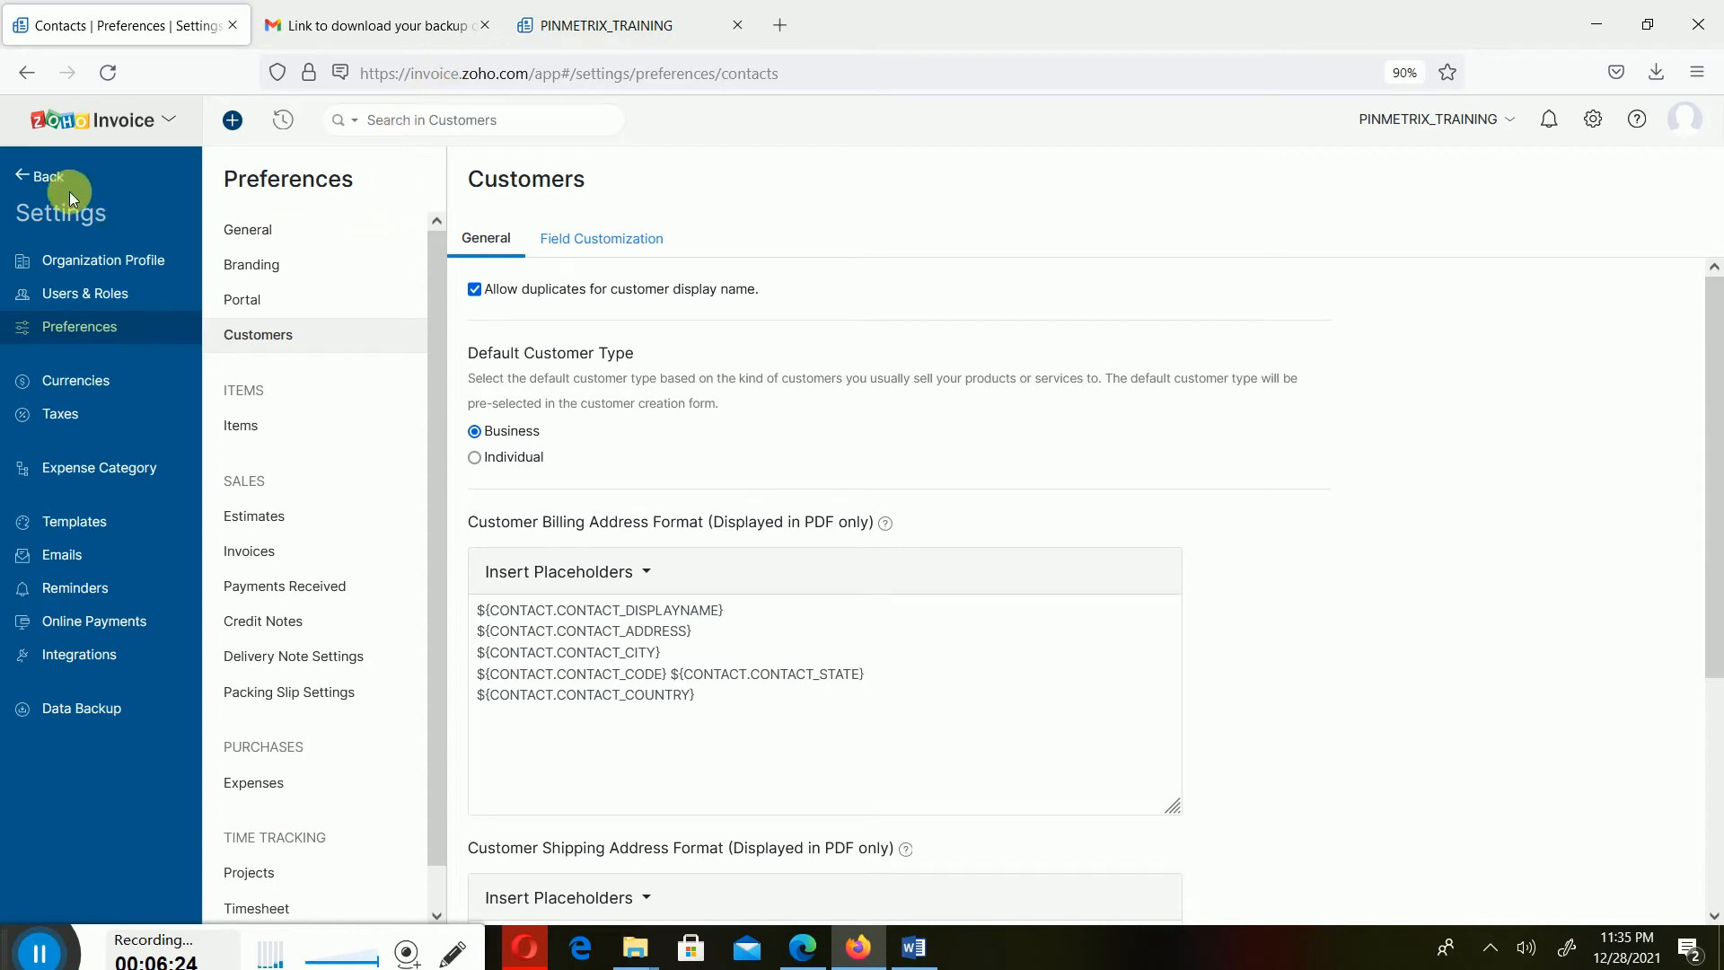
pyautogui.click(34, 177)
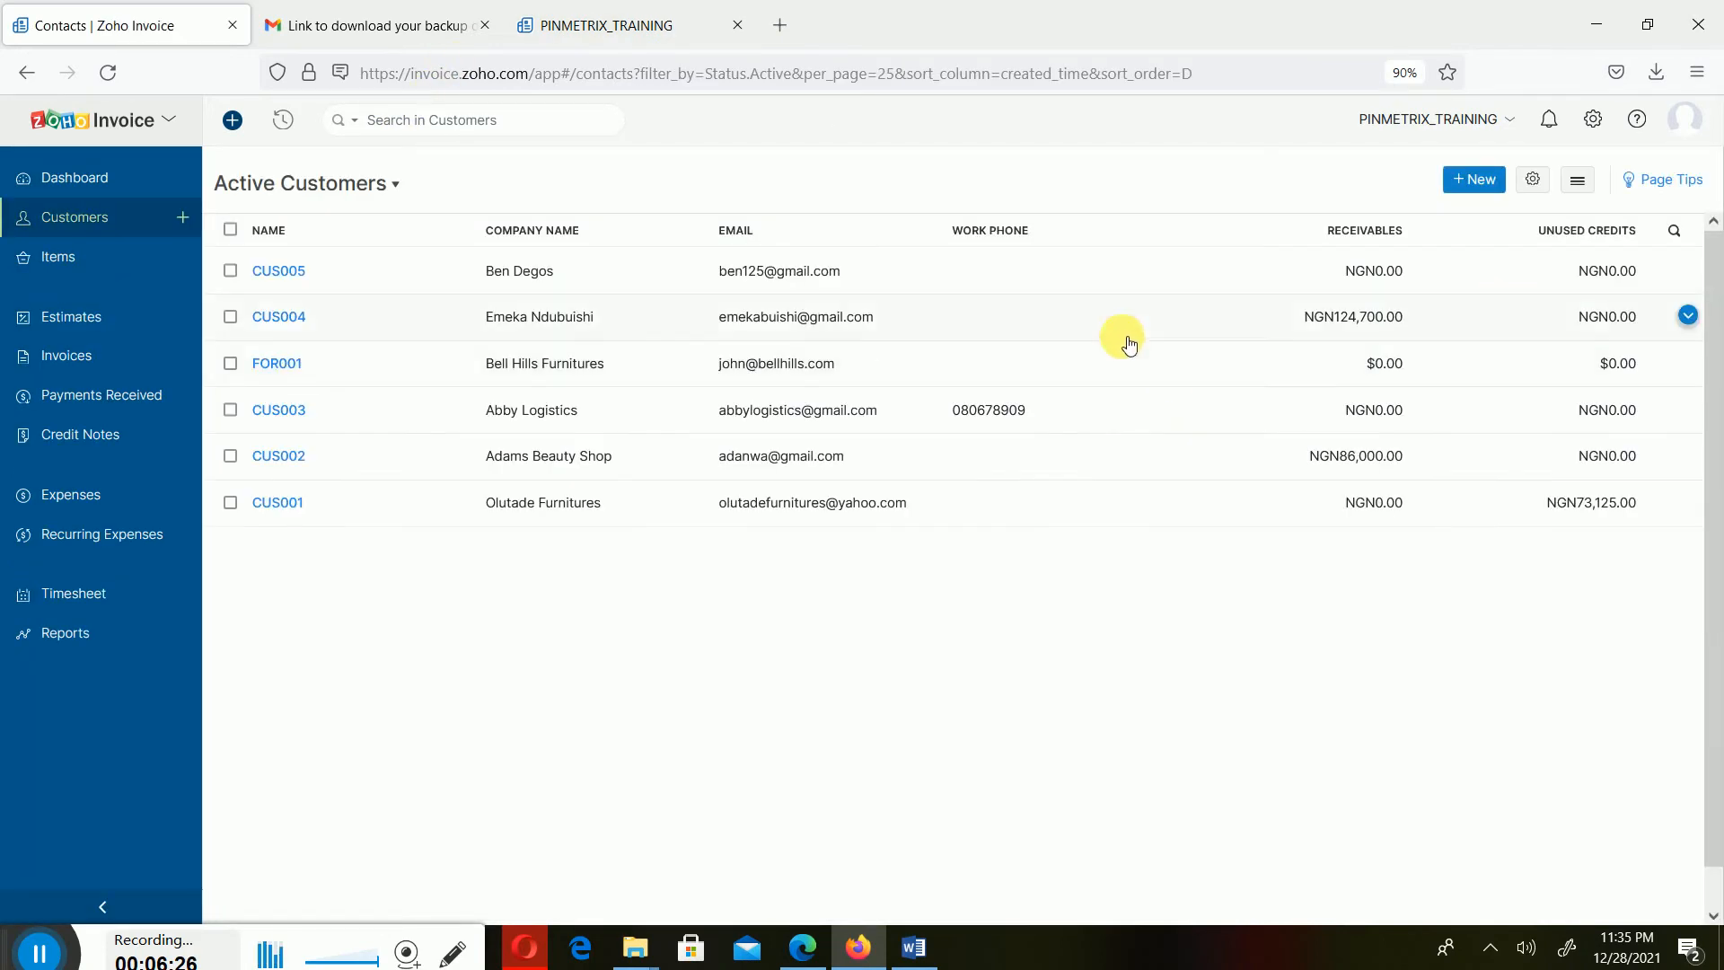
pyautogui.click(396, 184)
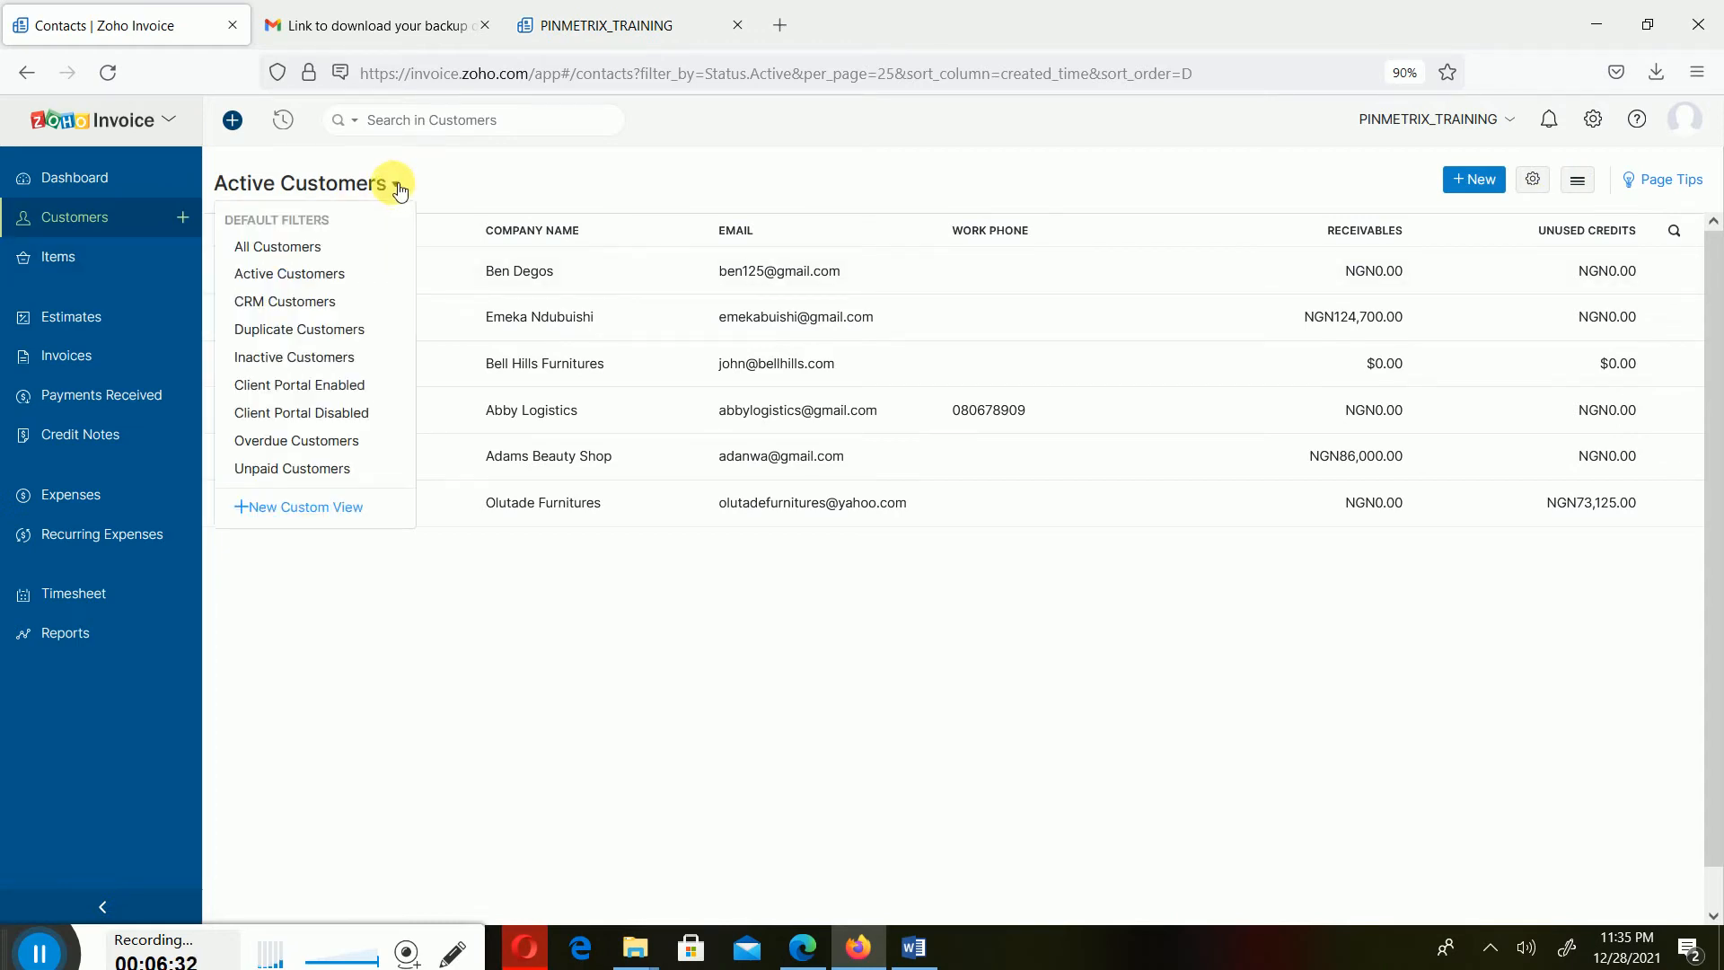
pyautogui.click(1181, 164)
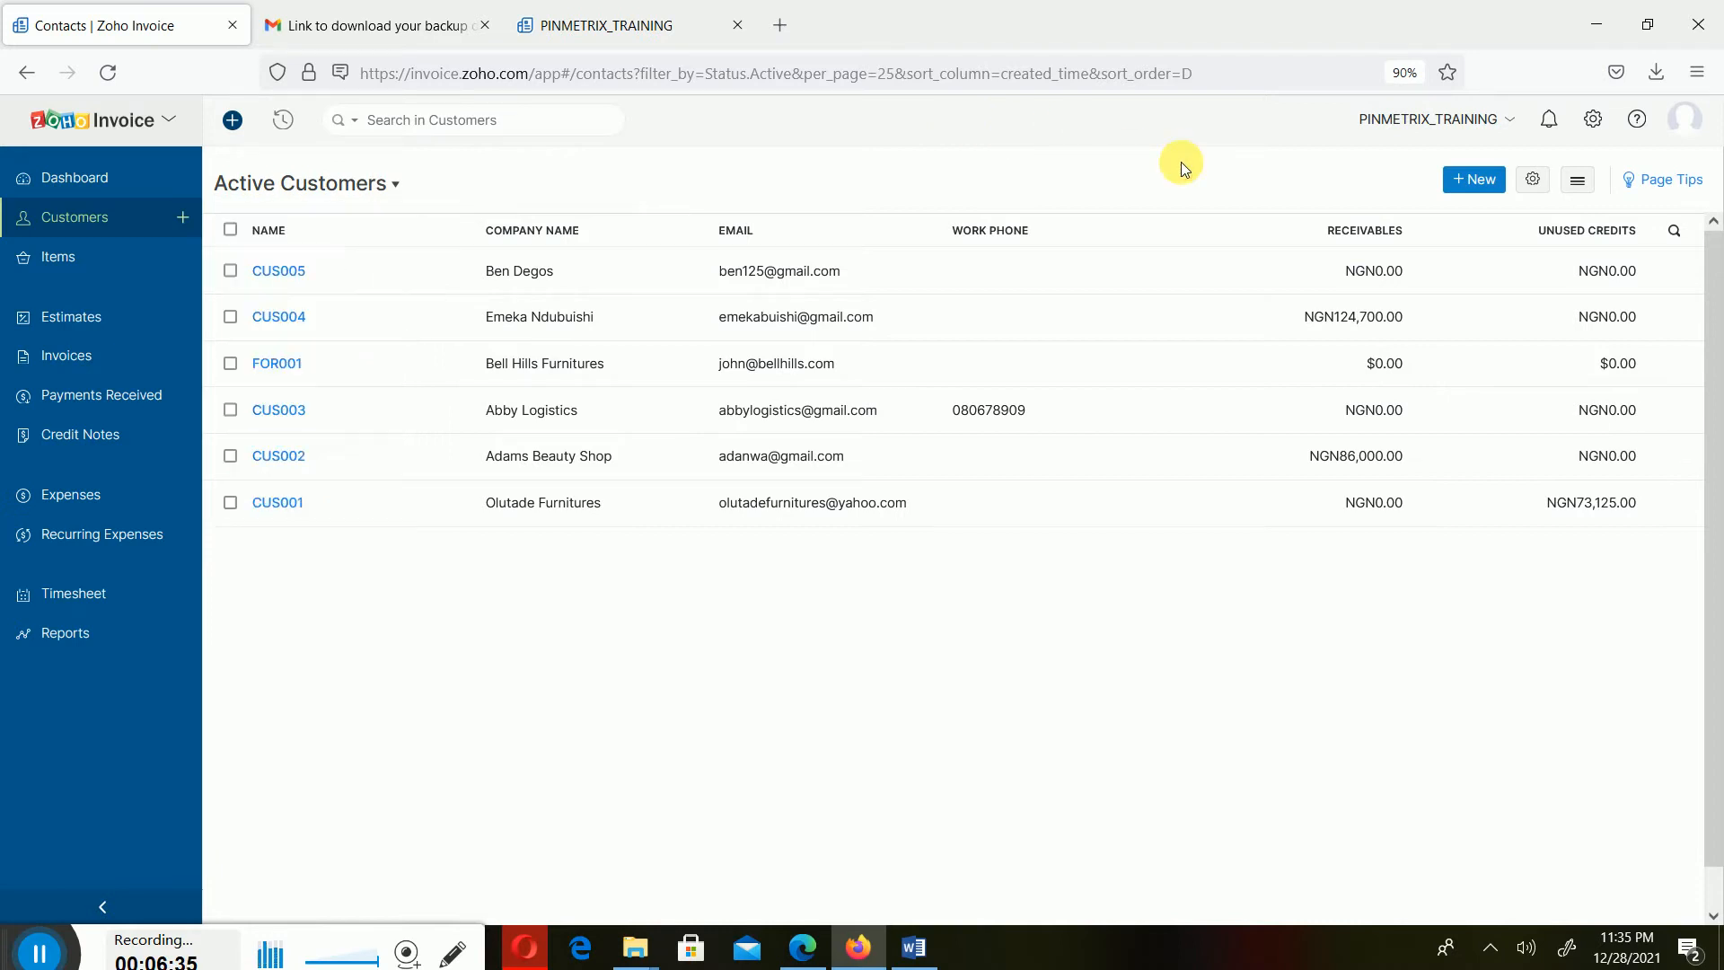
# - Open the Import Contacts page for customers from the list menu
pyautogui.click(1594, 185)
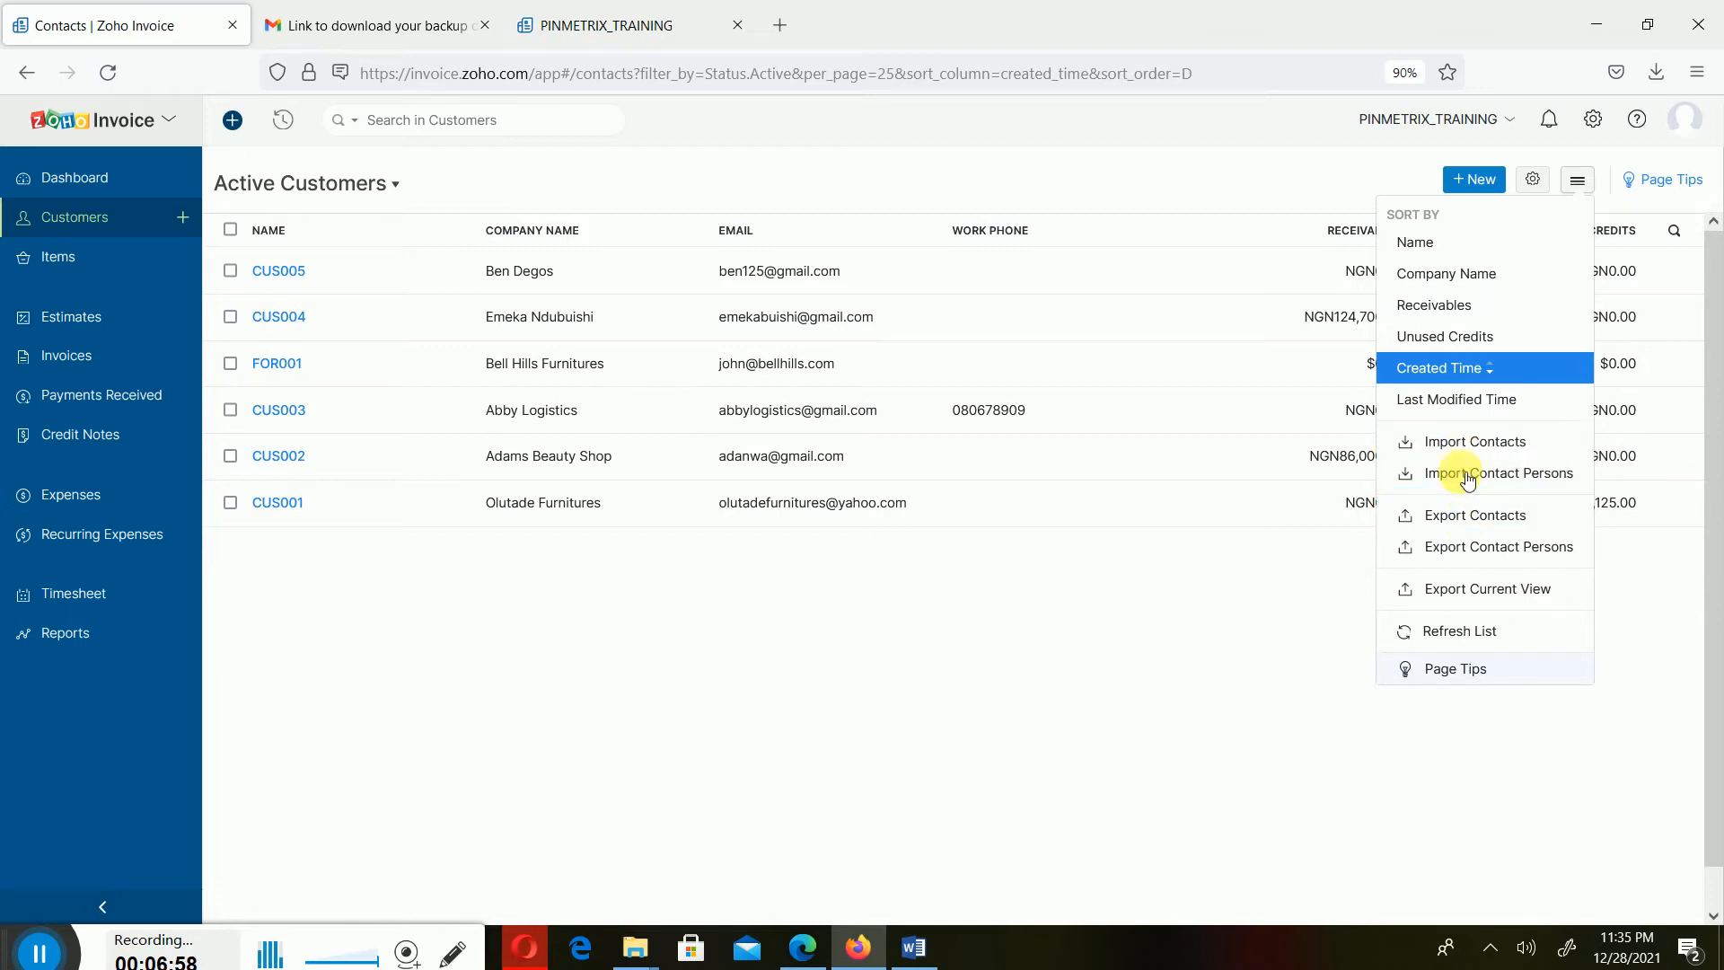
pyautogui.click(1467, 444)
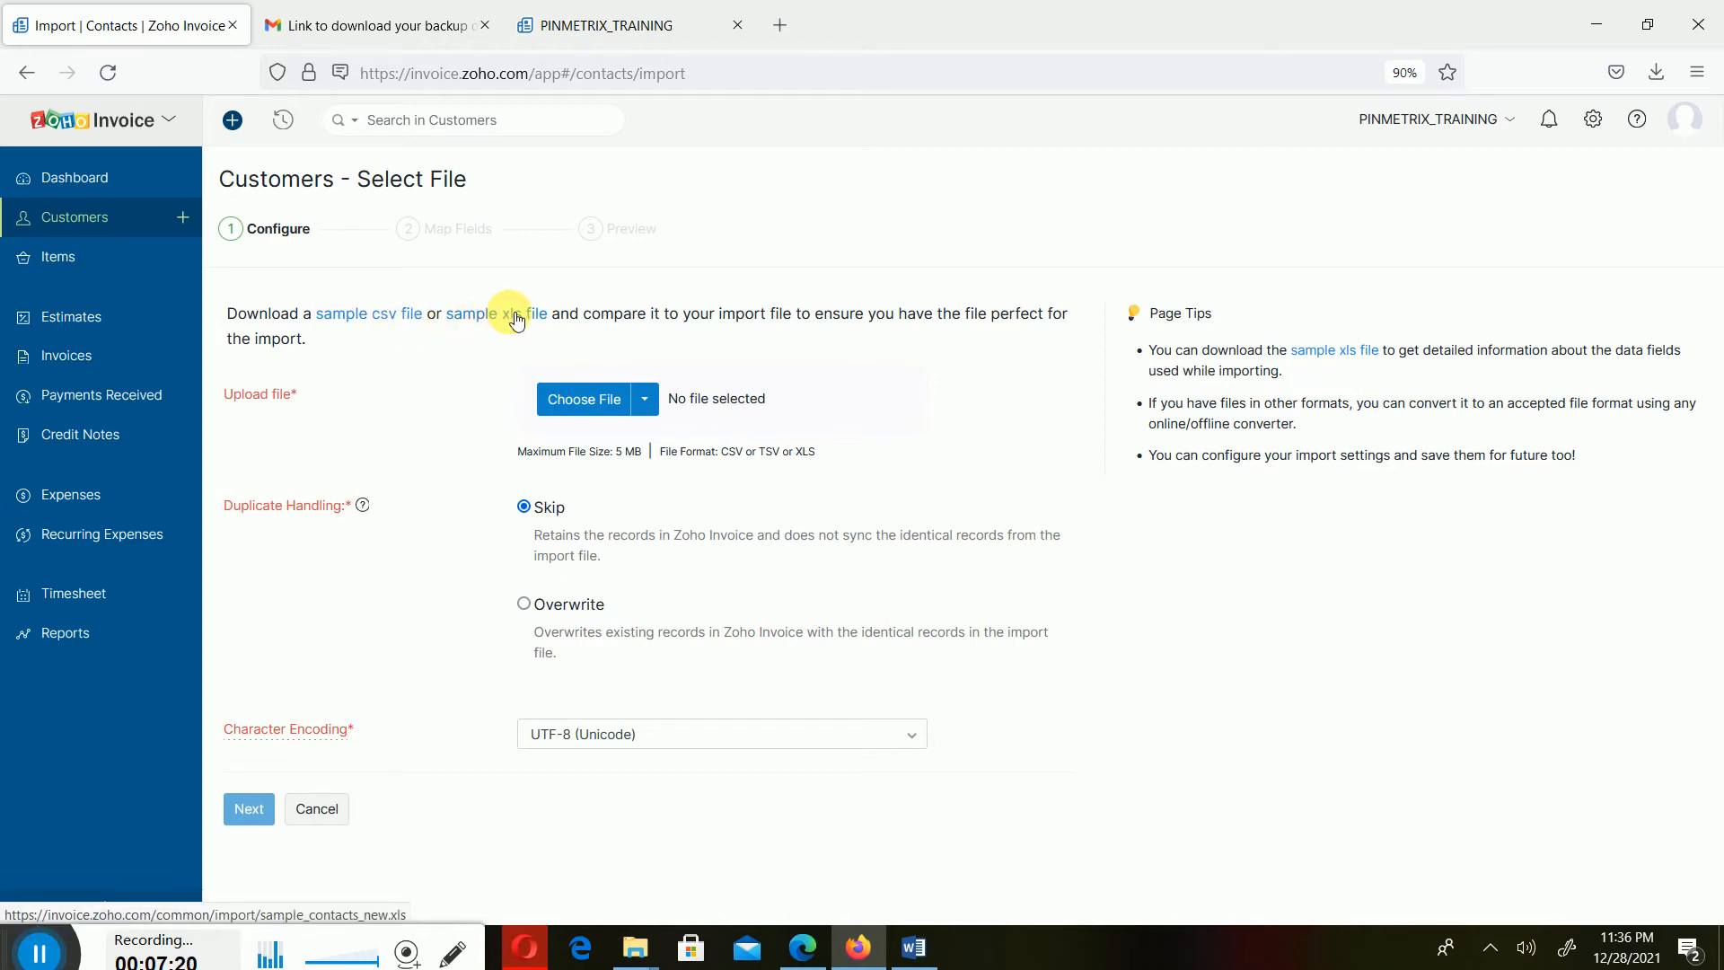
# - Open the sample CSV file in Excel, widen its first columns to review the headers, and close it without saving
pyautogui.click(409, 321)
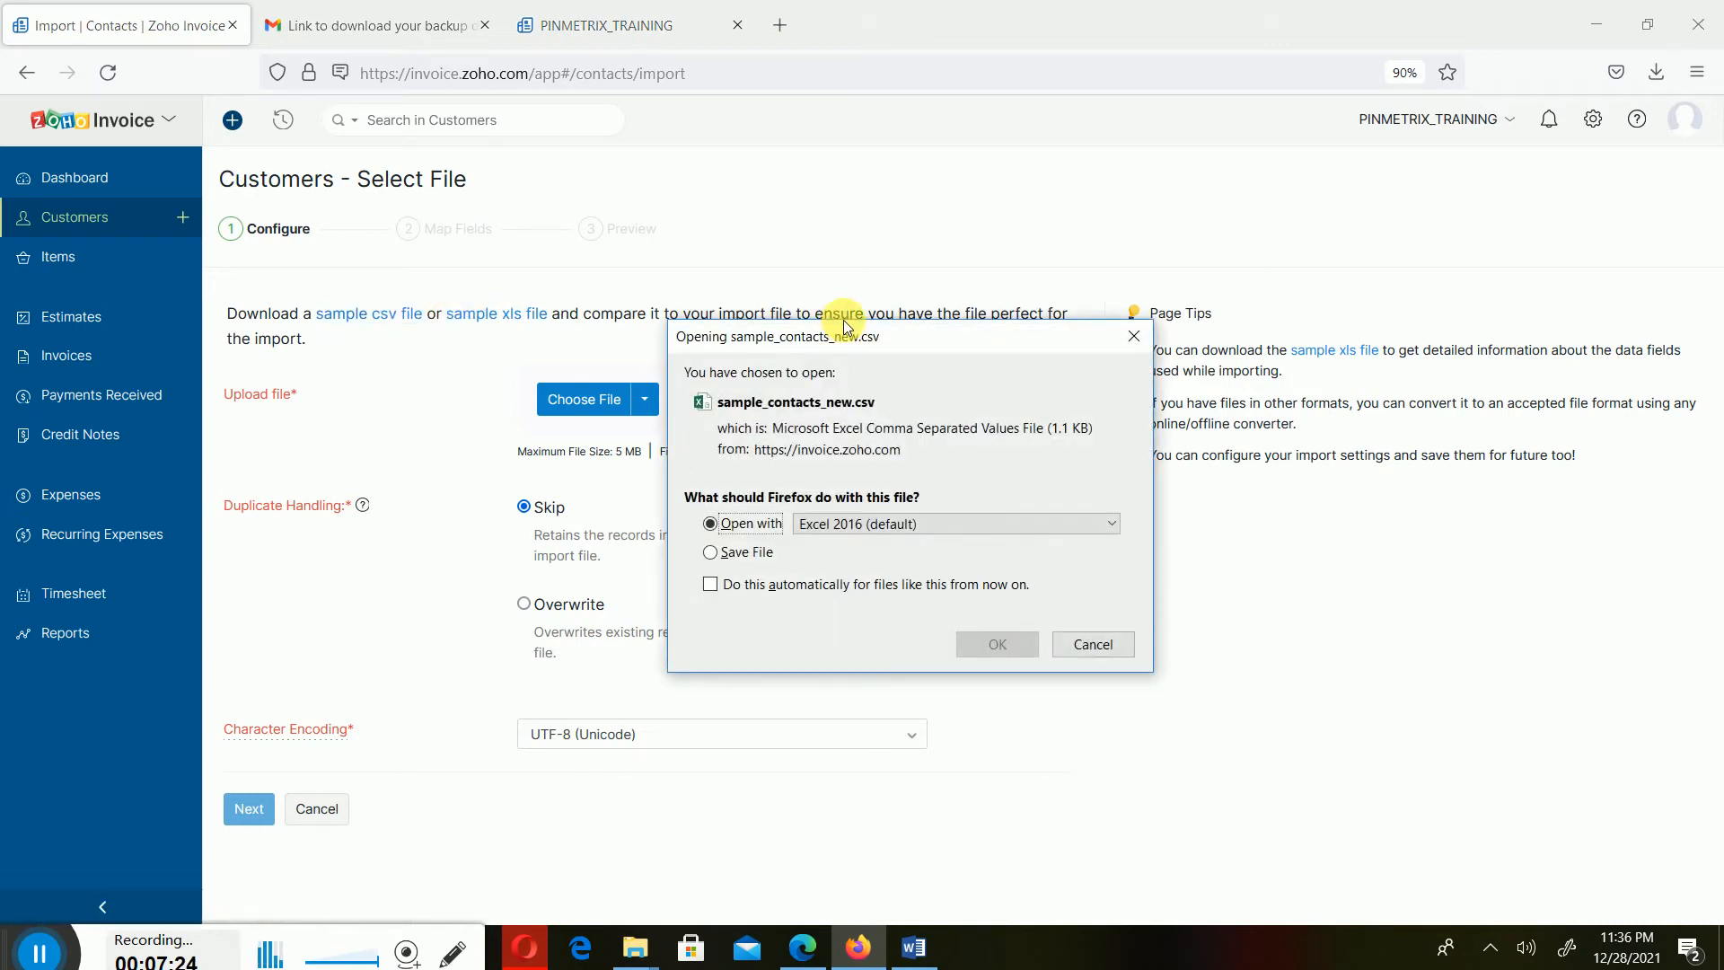
pyautogui.click(1011, 641)
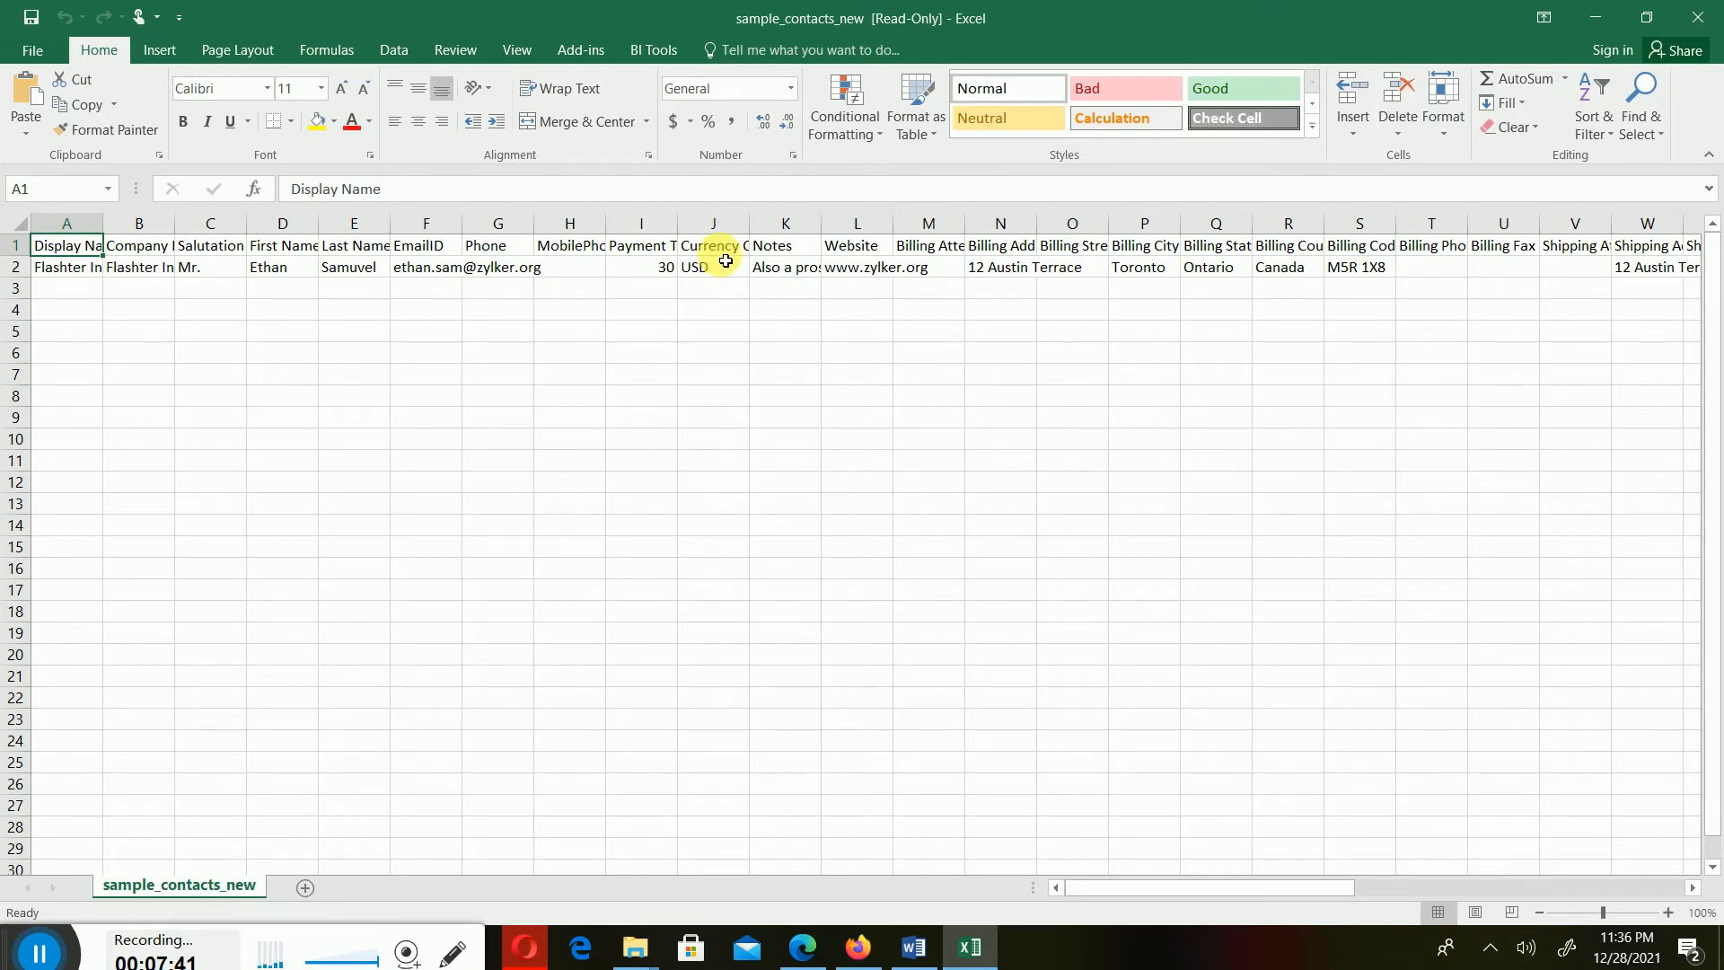
pyautogui.doubleClick(101, 224)
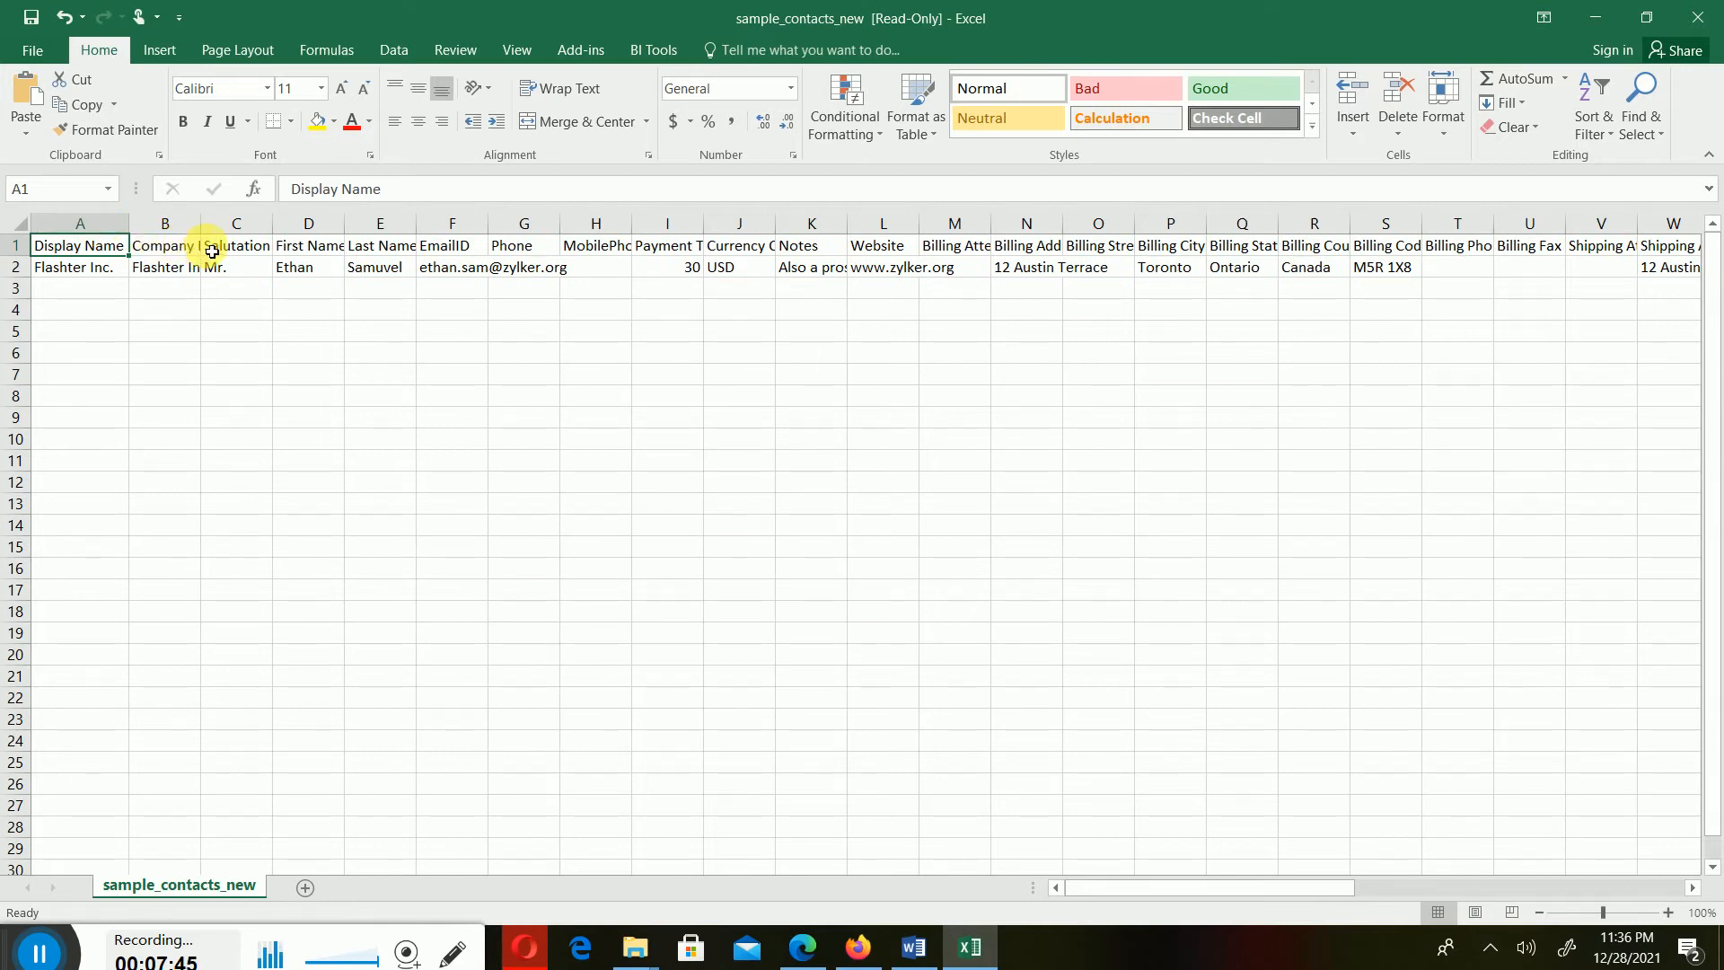
pyautogui.click(75, 272)
pyautogui.doubleClick(202, 223)
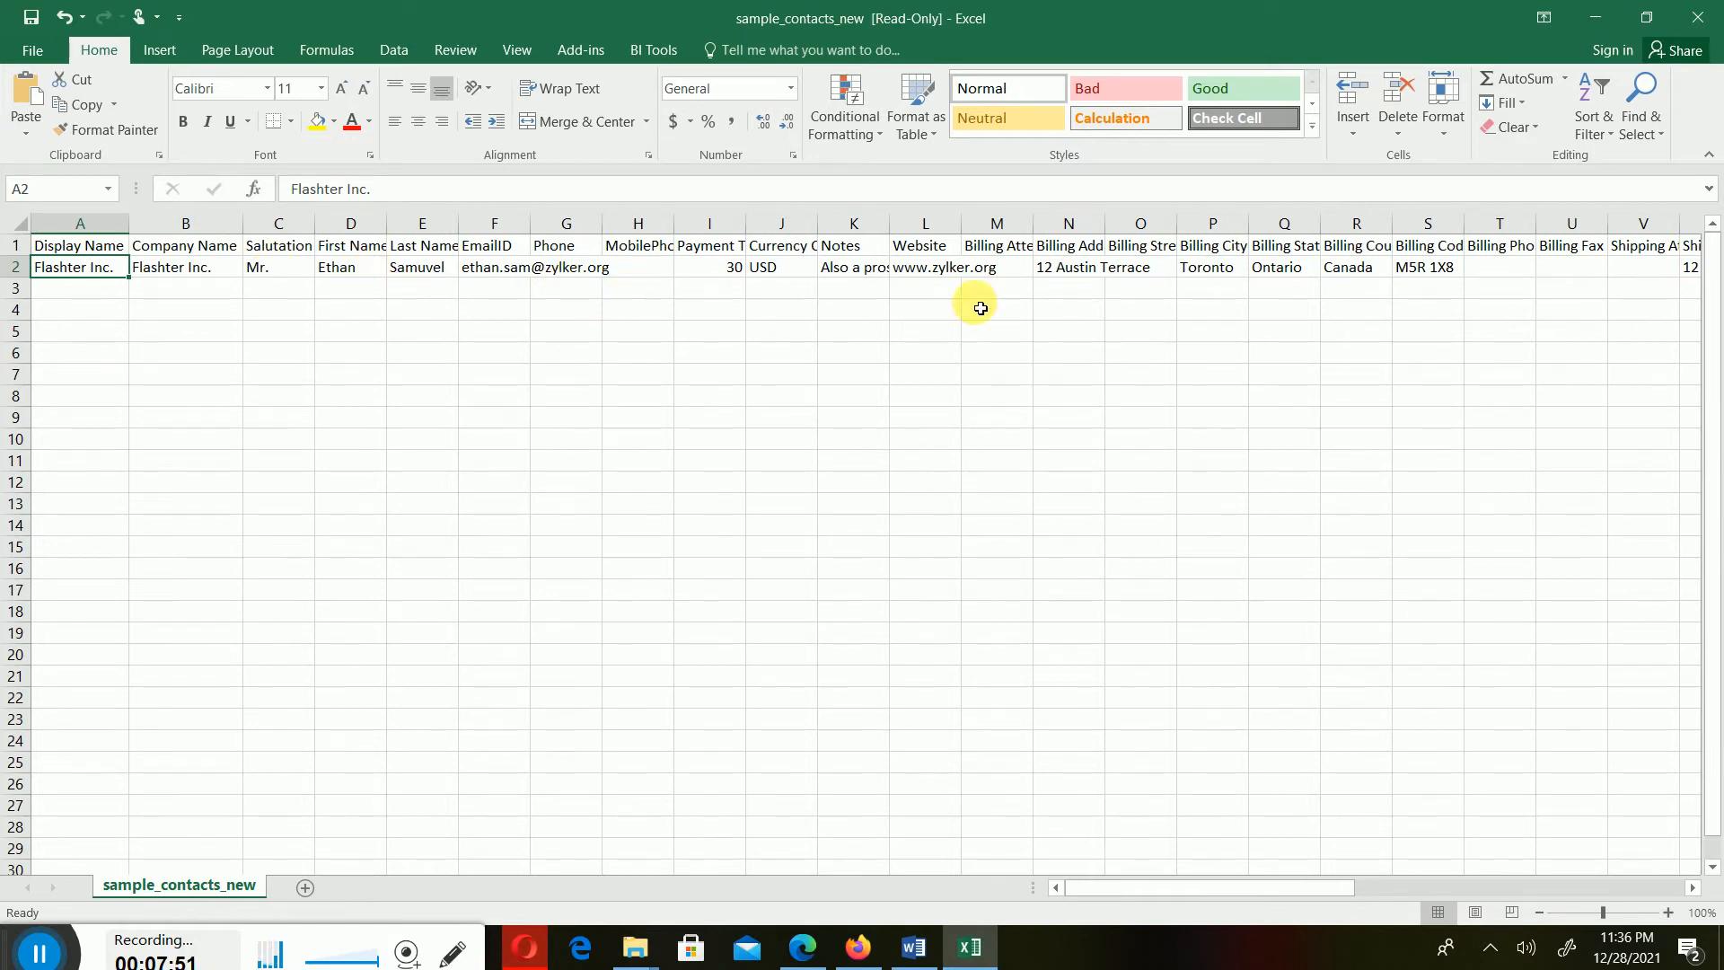
pyautogui.moveTo(1150, 893); pyautogui.dragTo(1275, 924)
pyautogui.moveTo(1160, 902); pyautogui.dragTo(1160, 903)
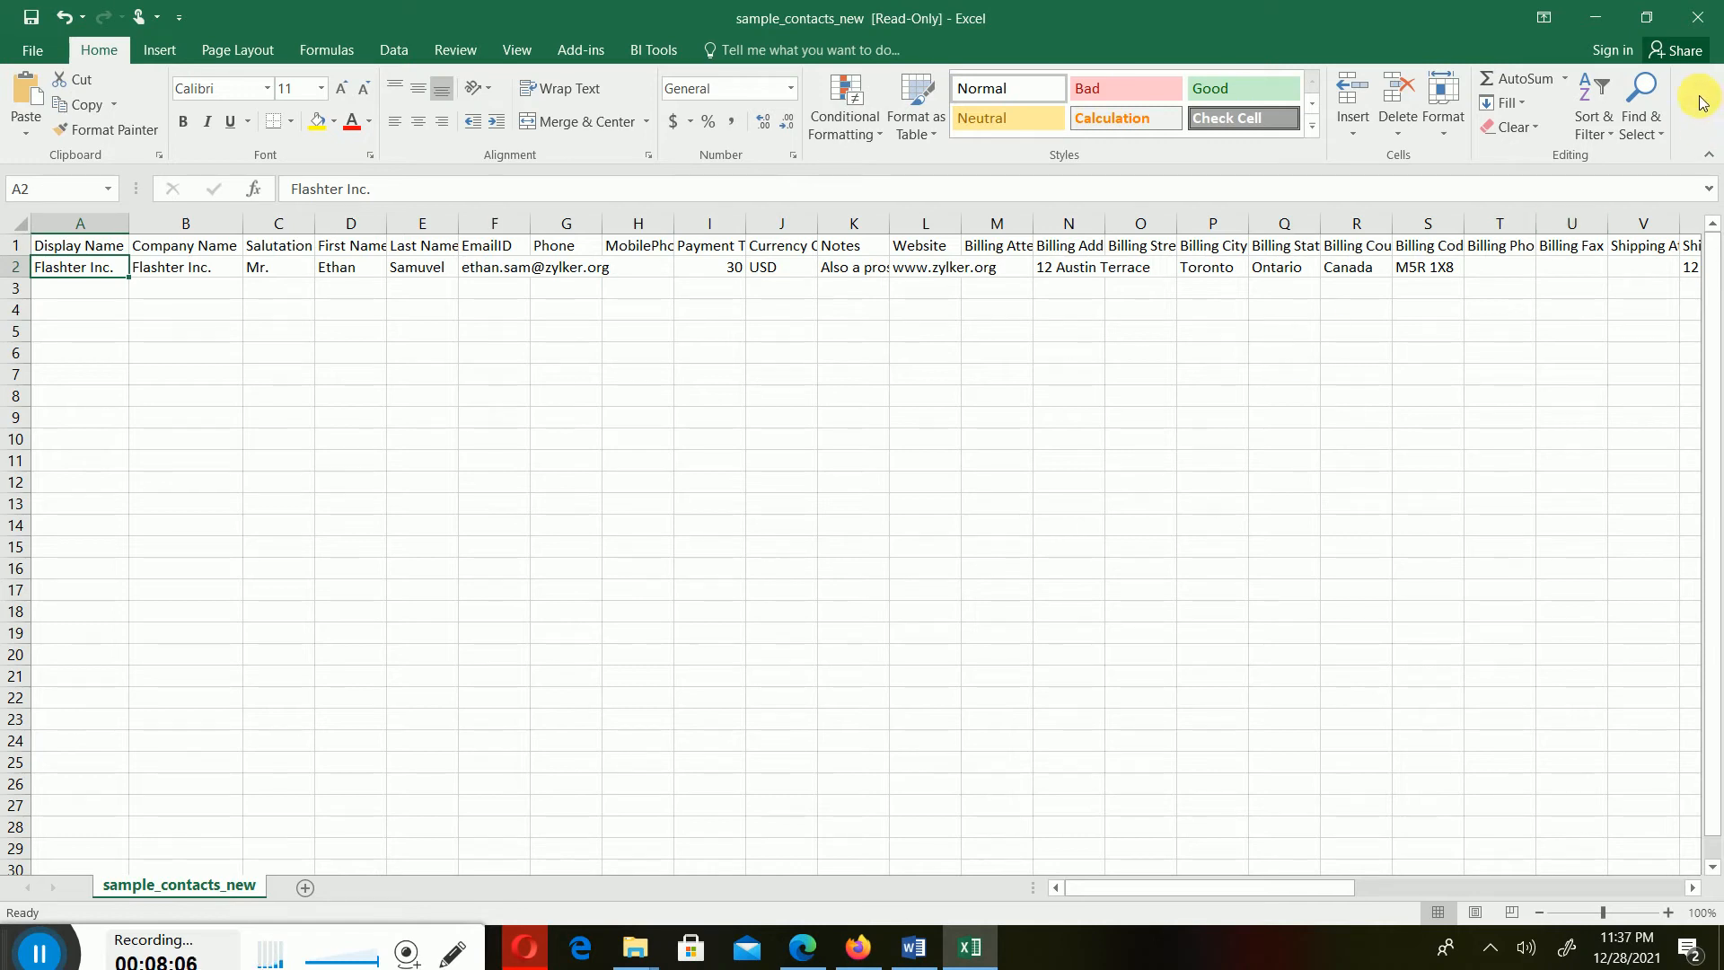
pyautogui.click(1697, 17)
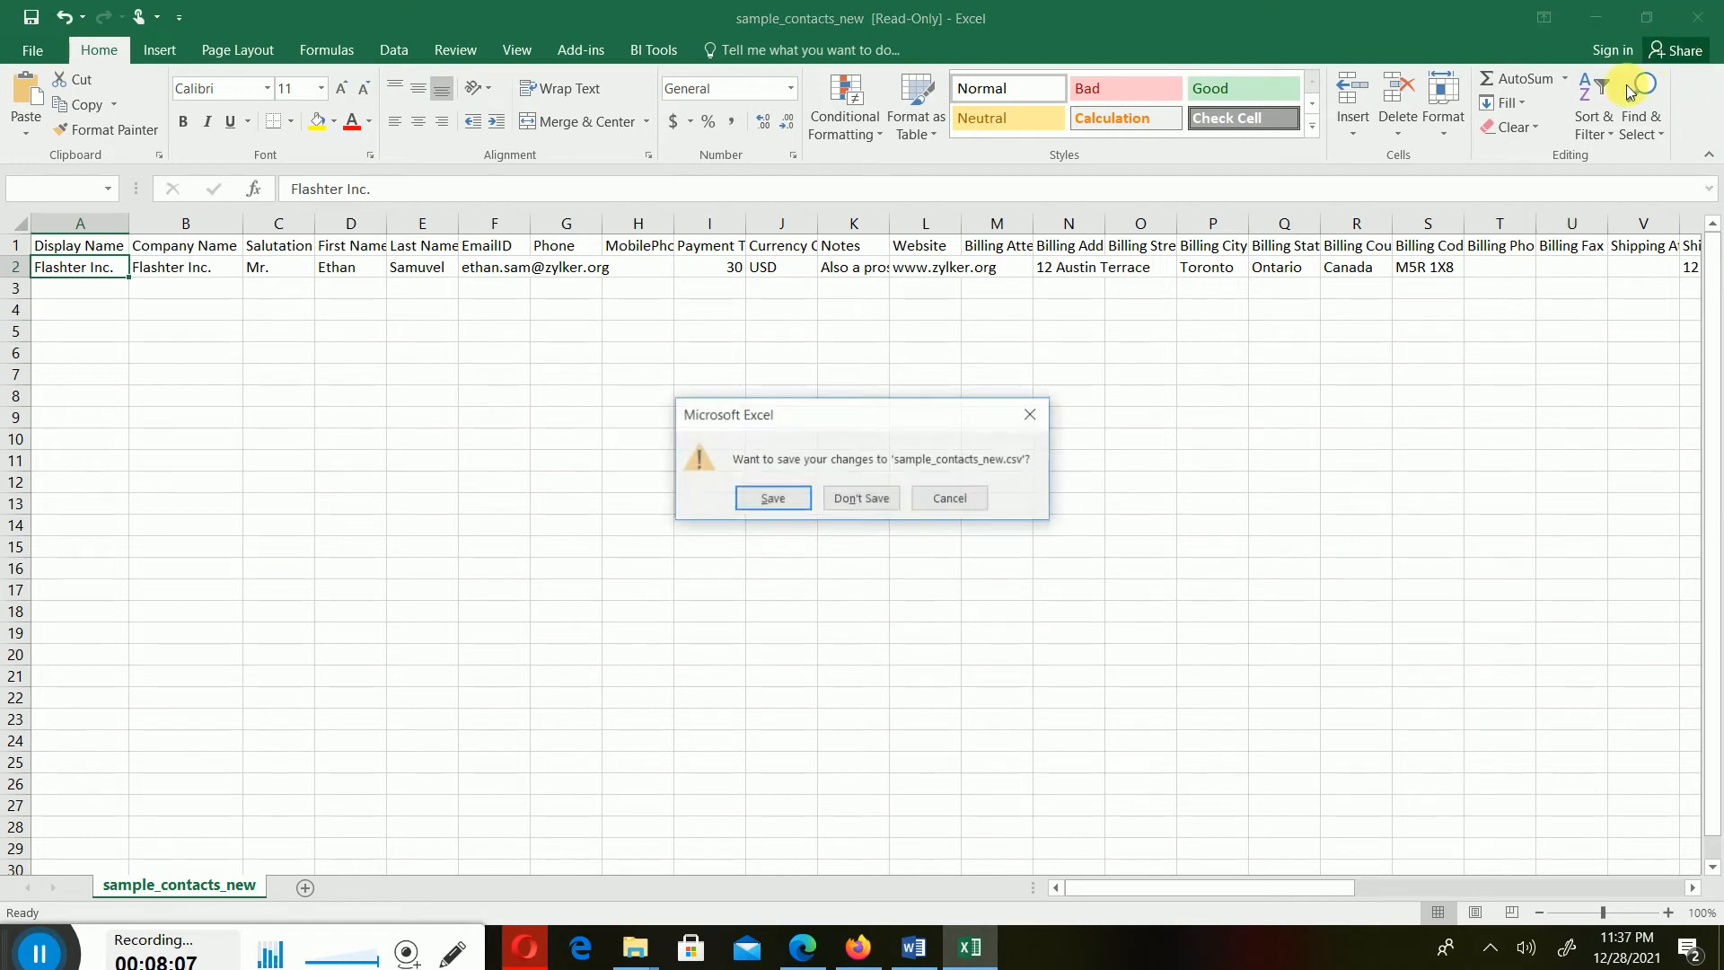
pyautogui.click(889, 498)
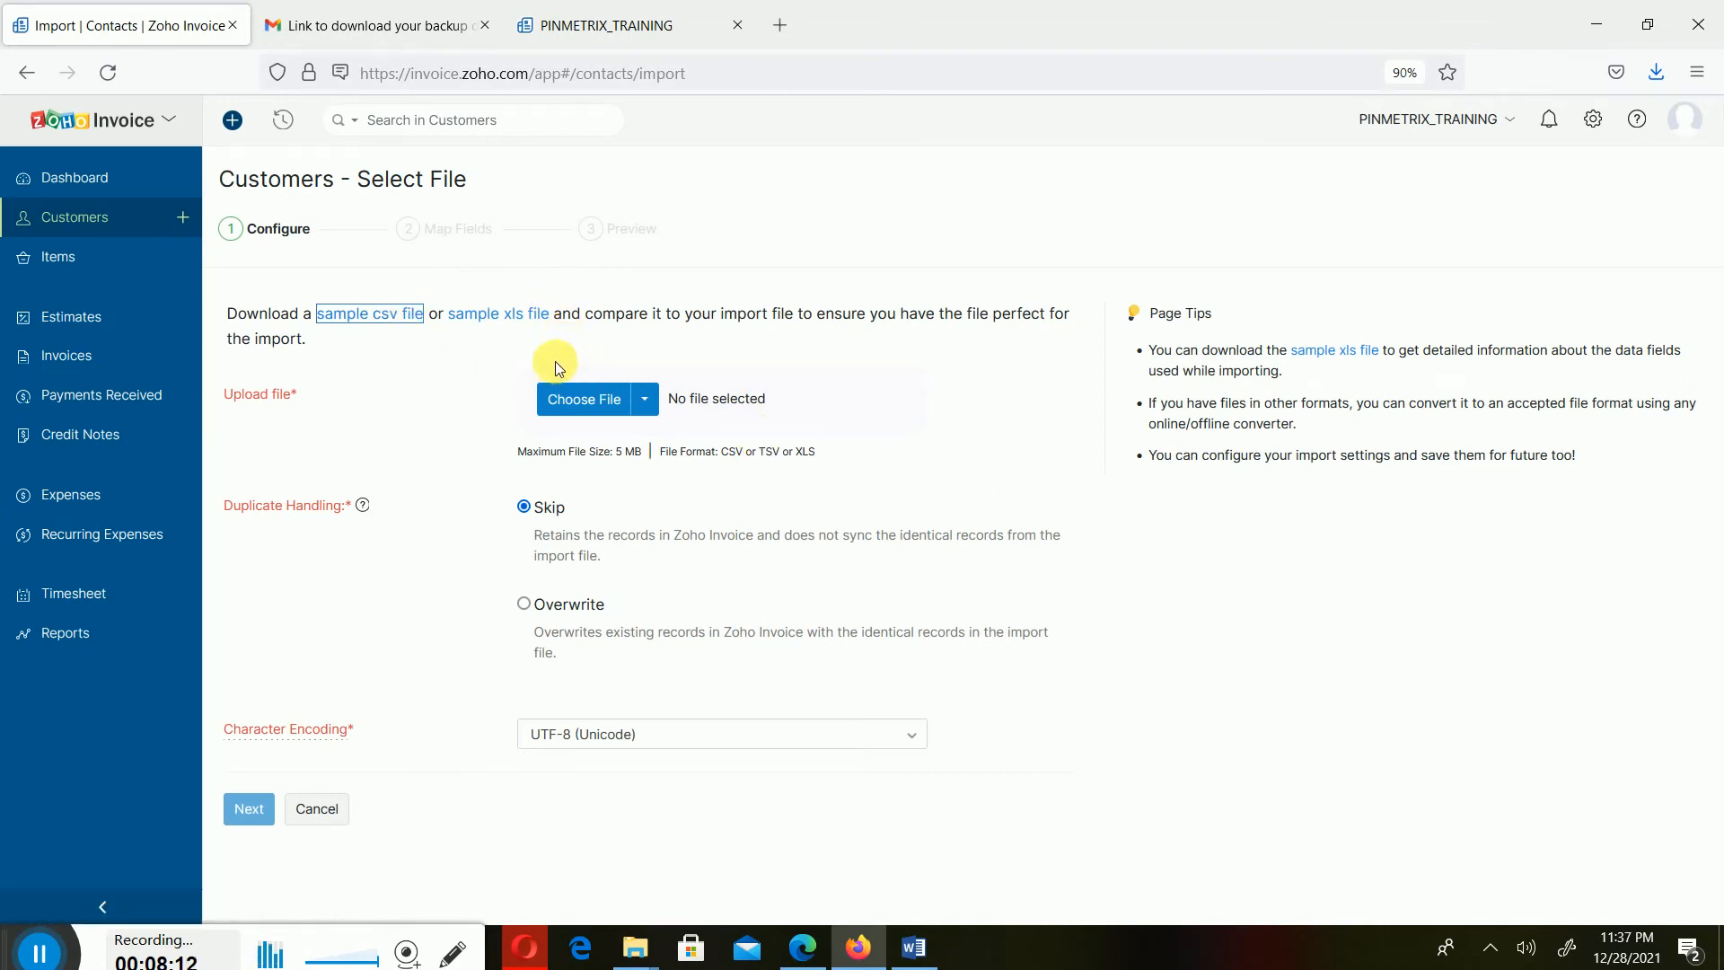
# - Try attaching the import file from Google Drive through the cloud picker, then close the sign-in window and picker
pyautogui.click(603, 401)
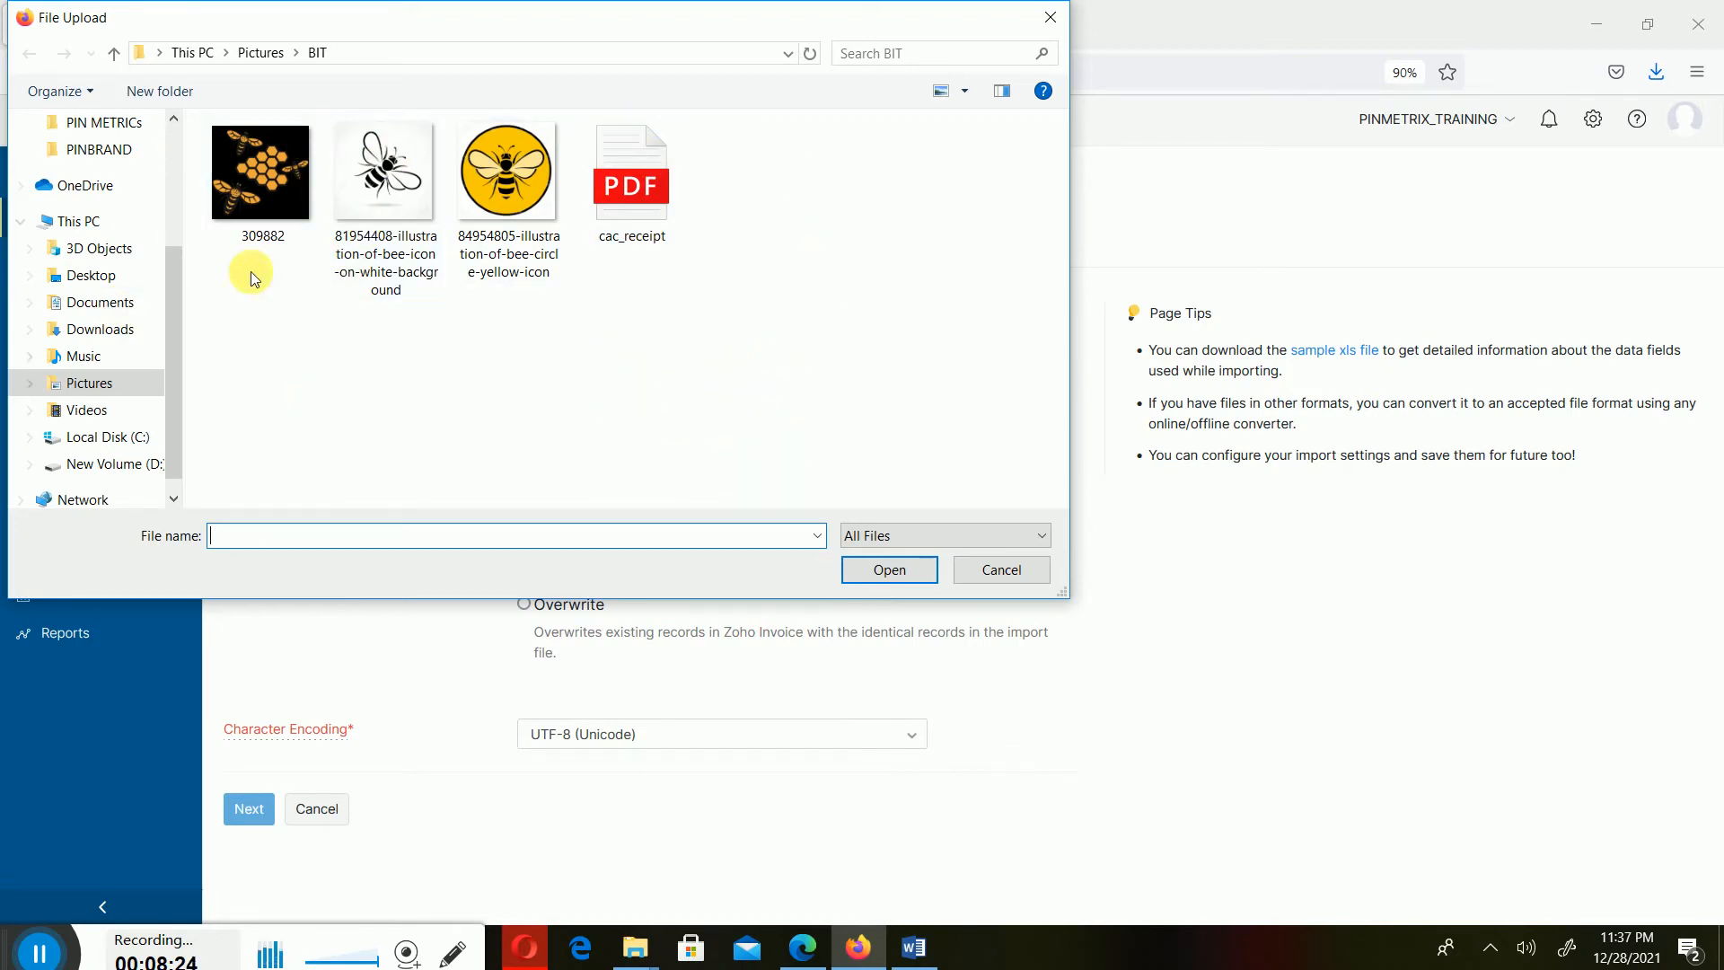
pyautogui.click(995, 570)
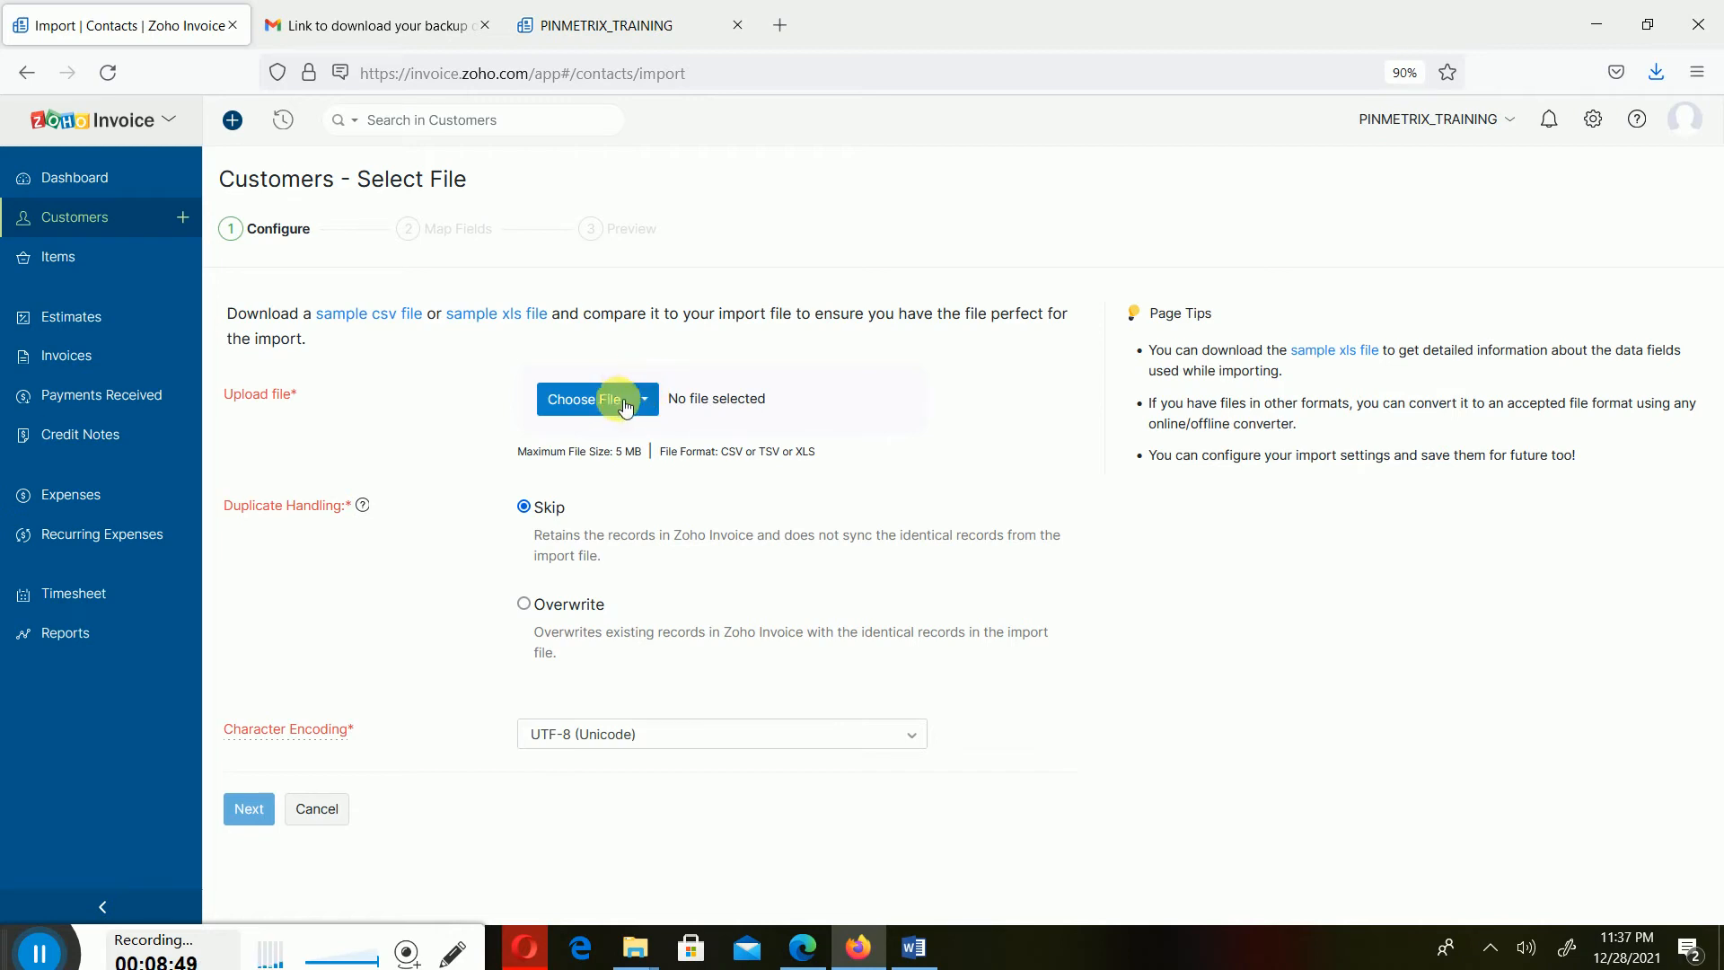
pyautogui.click(571, 396)
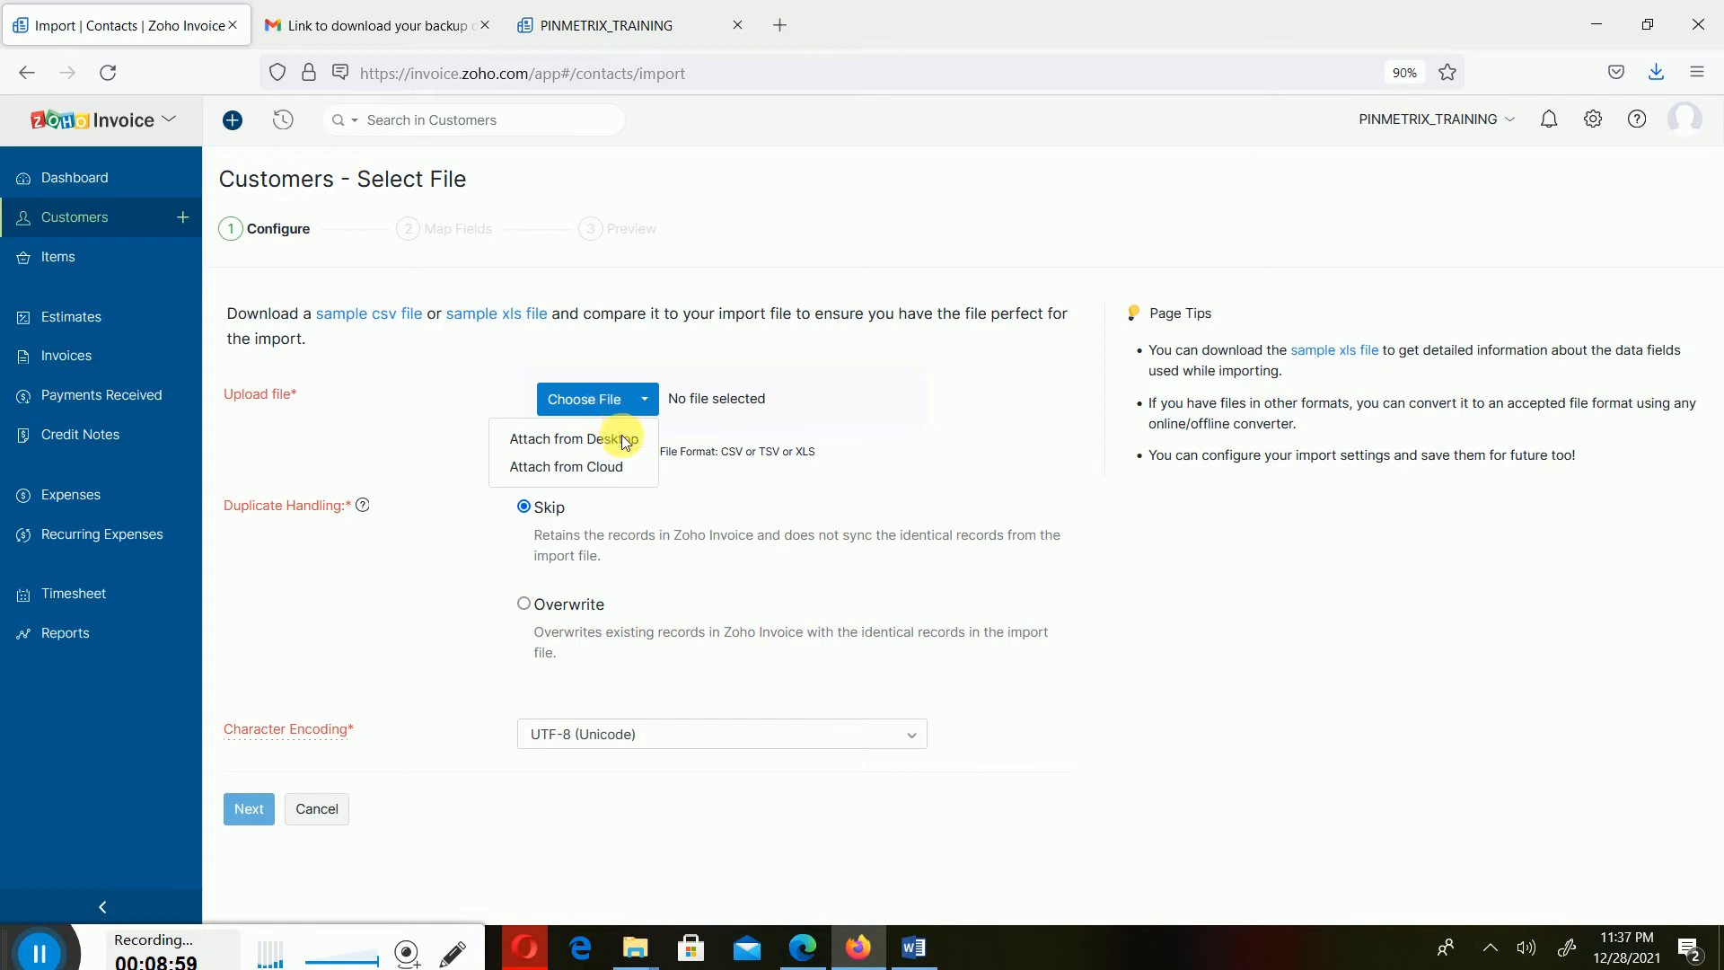
pyautogui.click(556, 467)
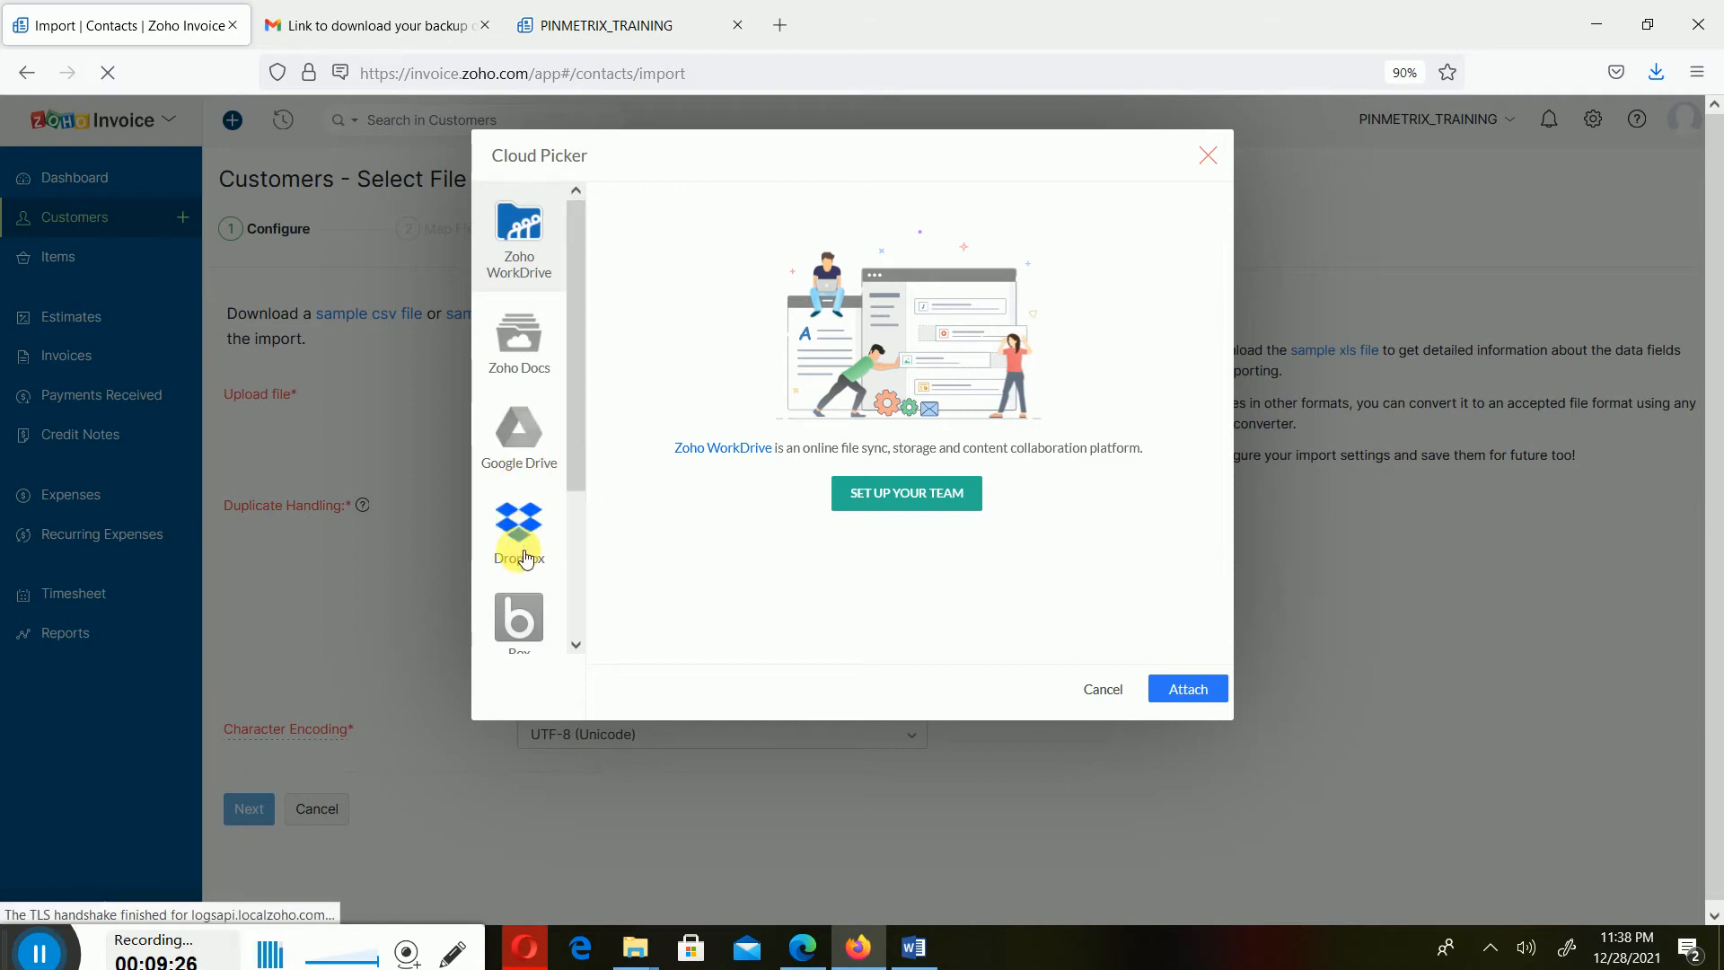
pyautogui.moveTo(568, 458)
pyautogui.mouseDown()
pyautogui.moveTo(579, 627)
pyautogui.moveTo(604, 550)
pyautogui.moveTo(584, 596)
pyautogui.moveTo(602, 449)
pyautogui.mouseUp()
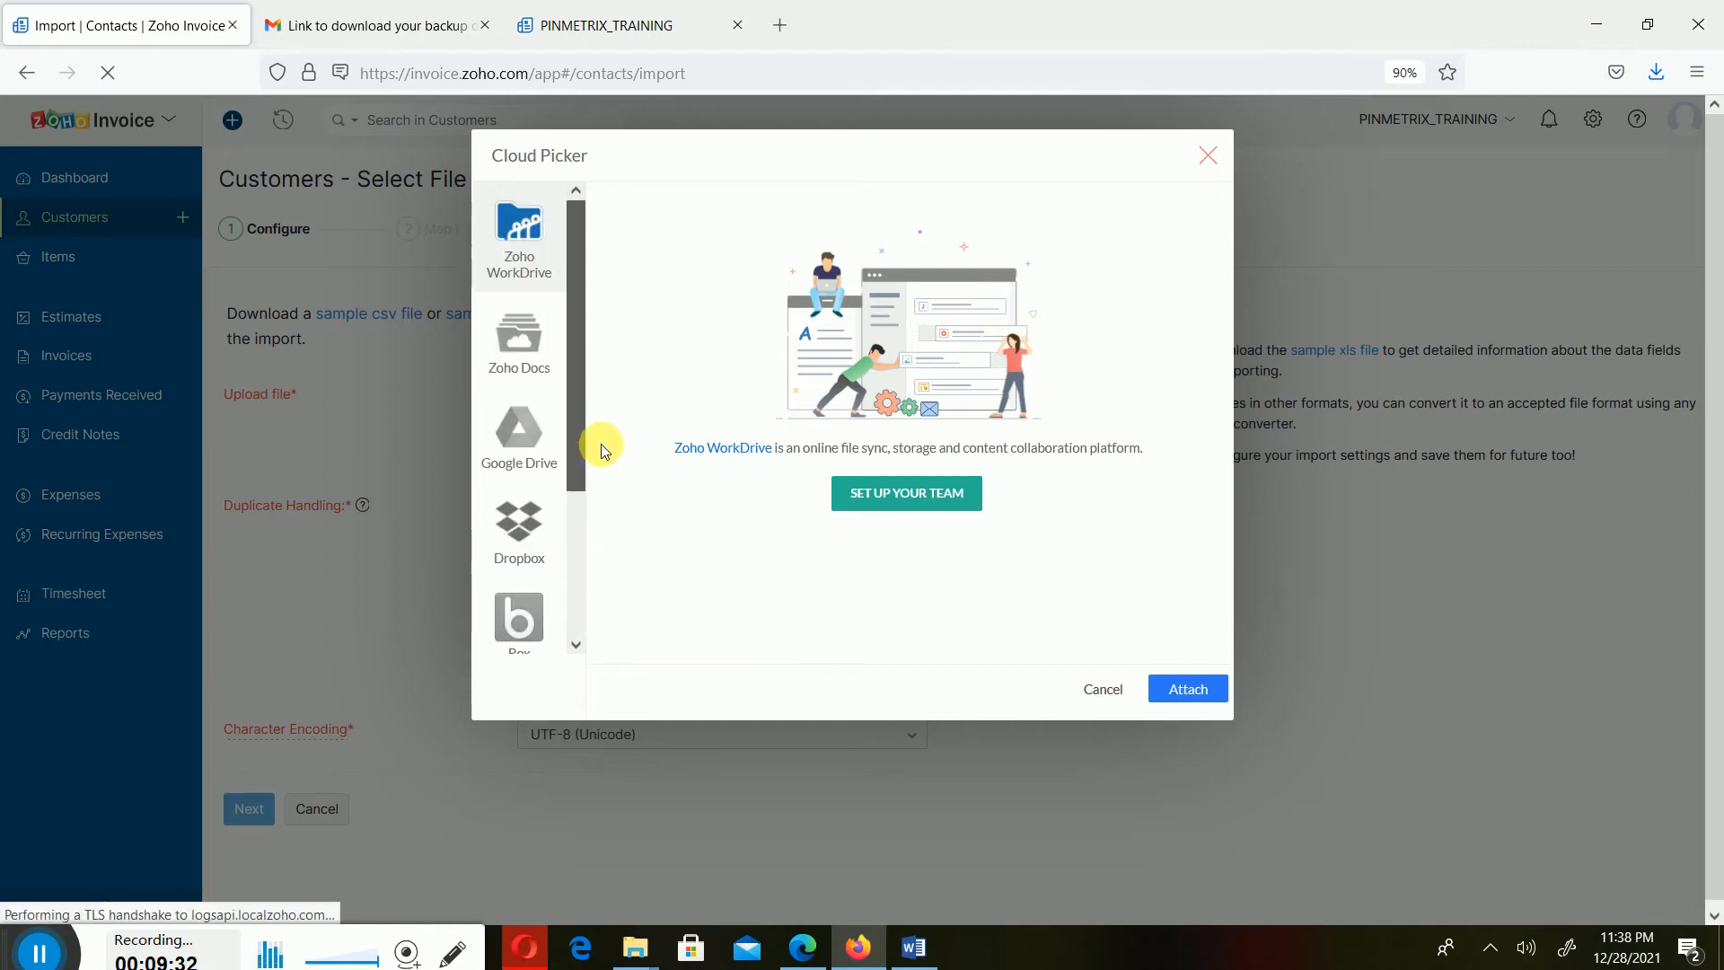
pyautogui.click(555, 438)
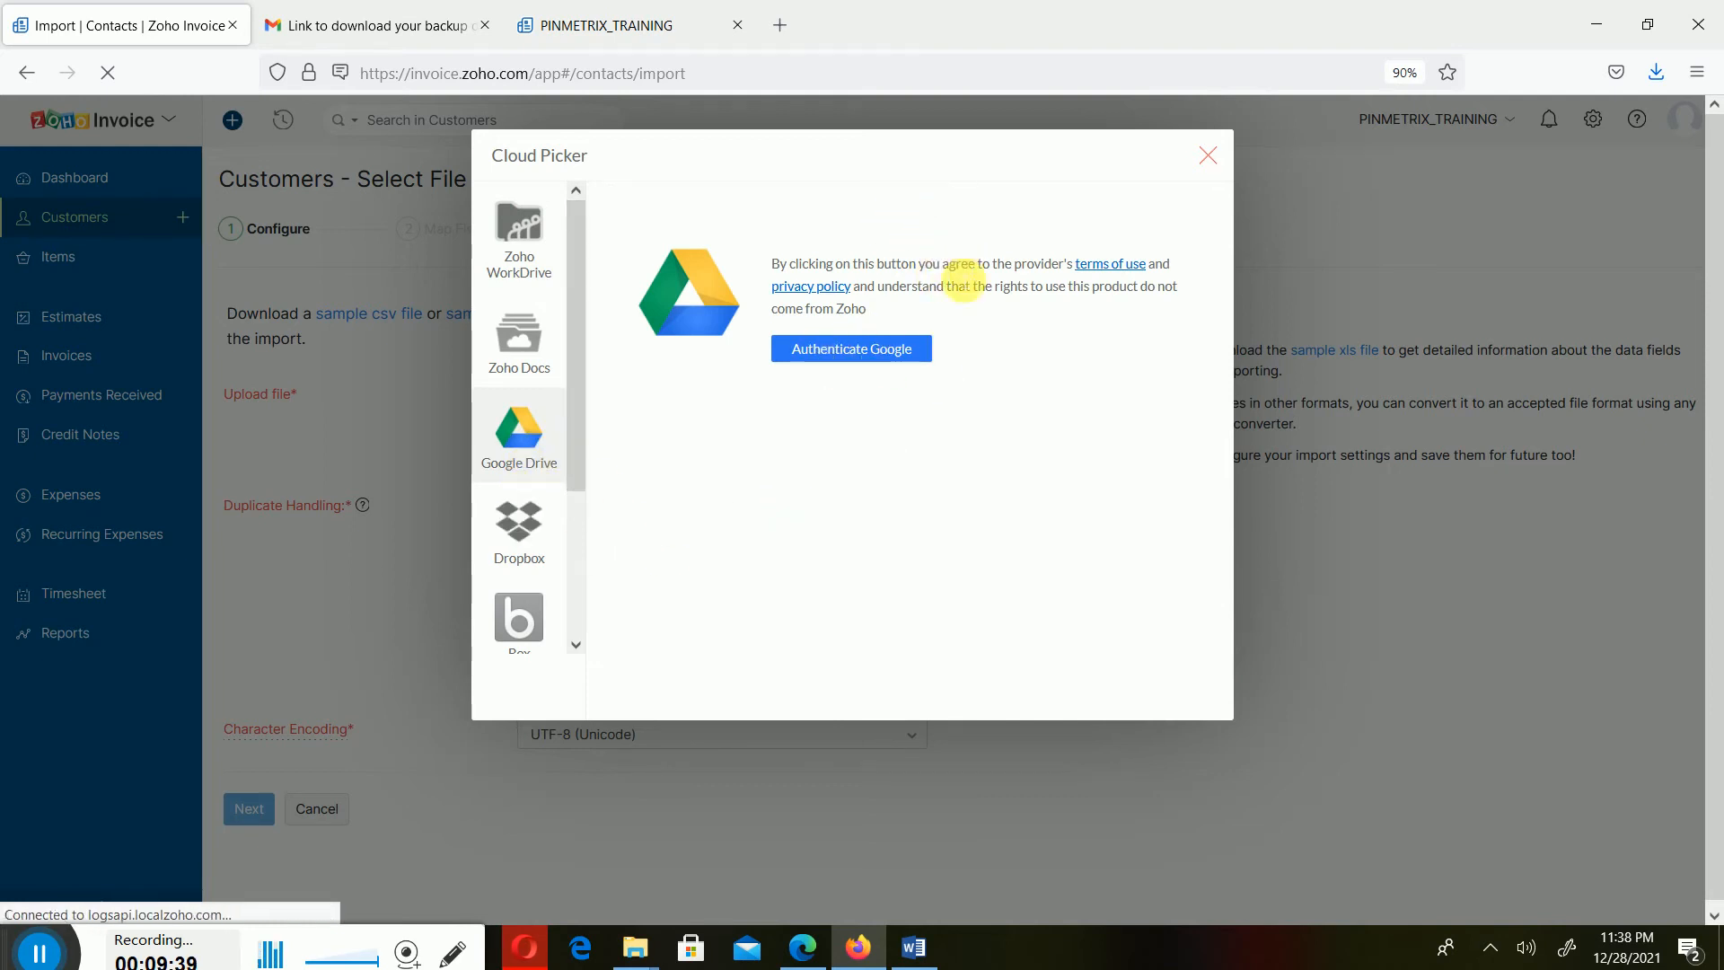
pyautogui.click(876, 349)
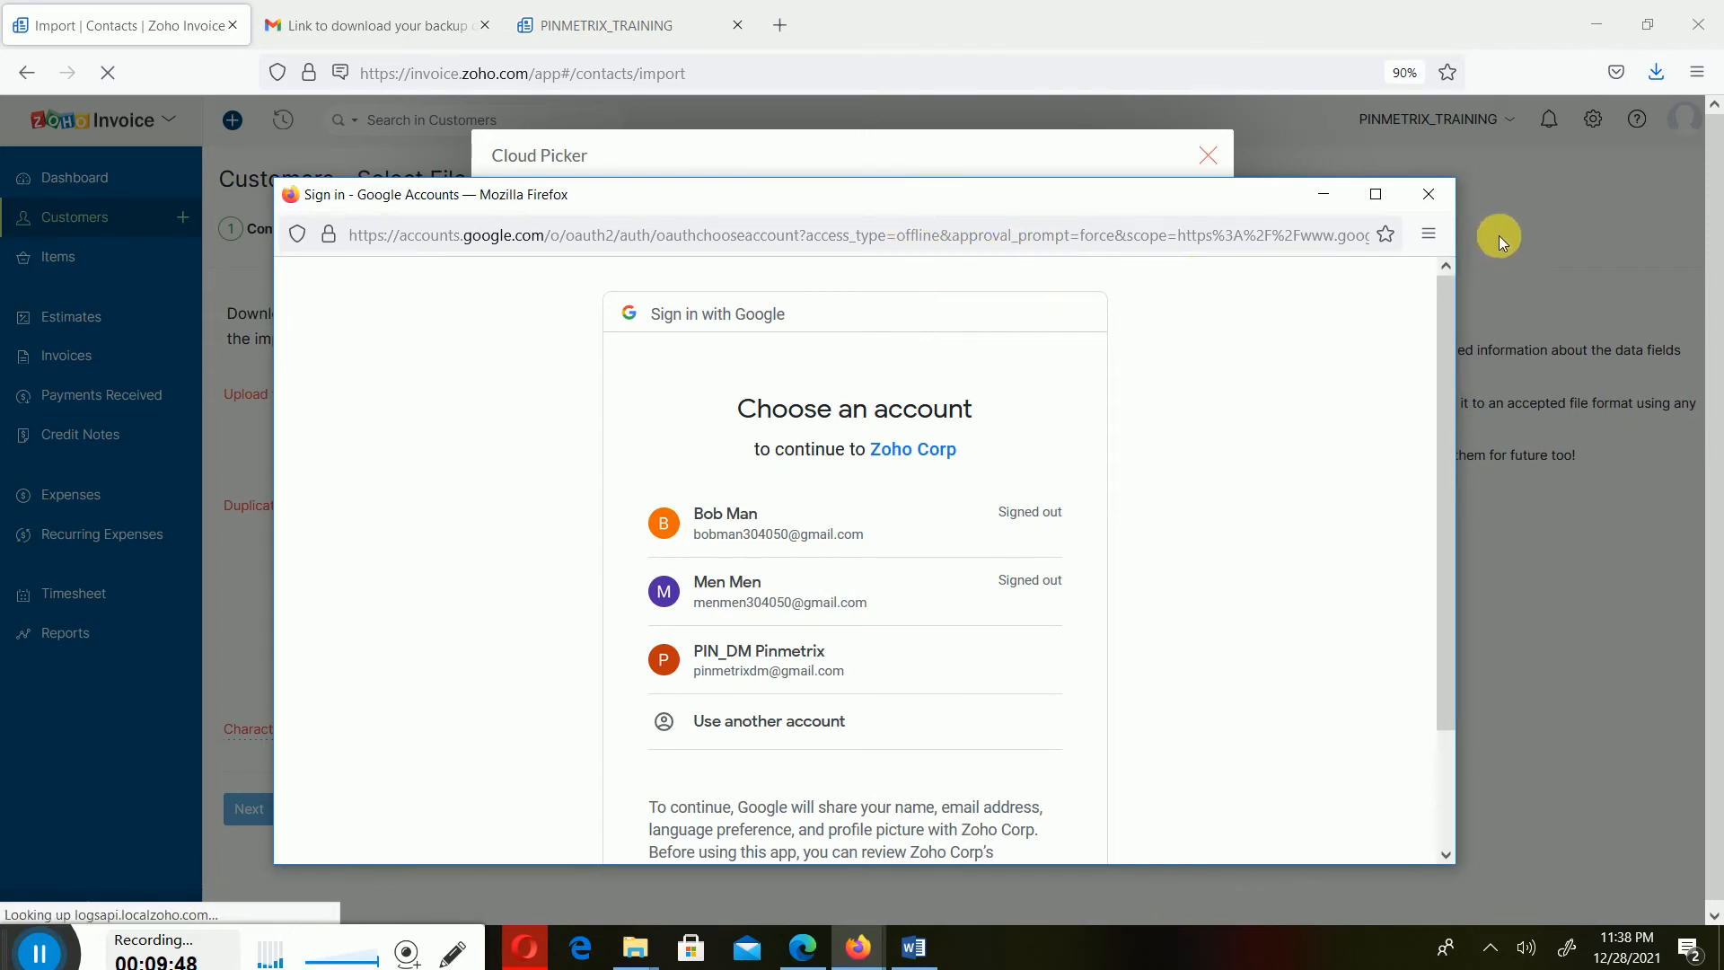
pyautogui.click(1433, 192)
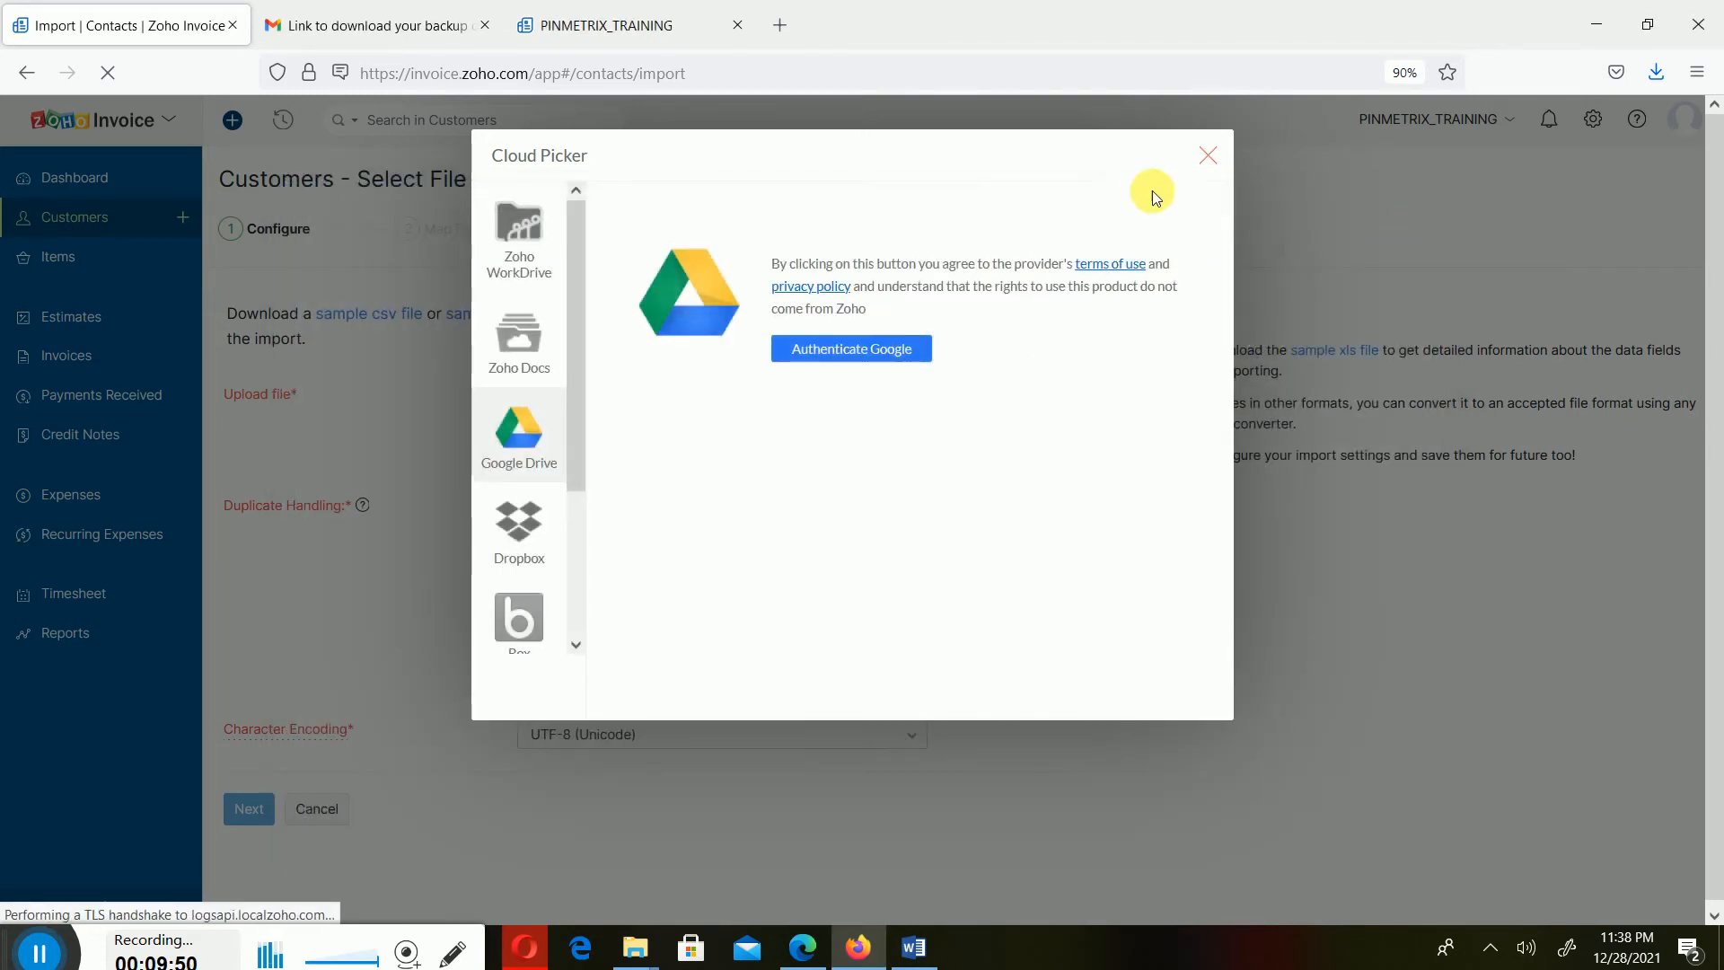
pyautogui.click(1203, 156)
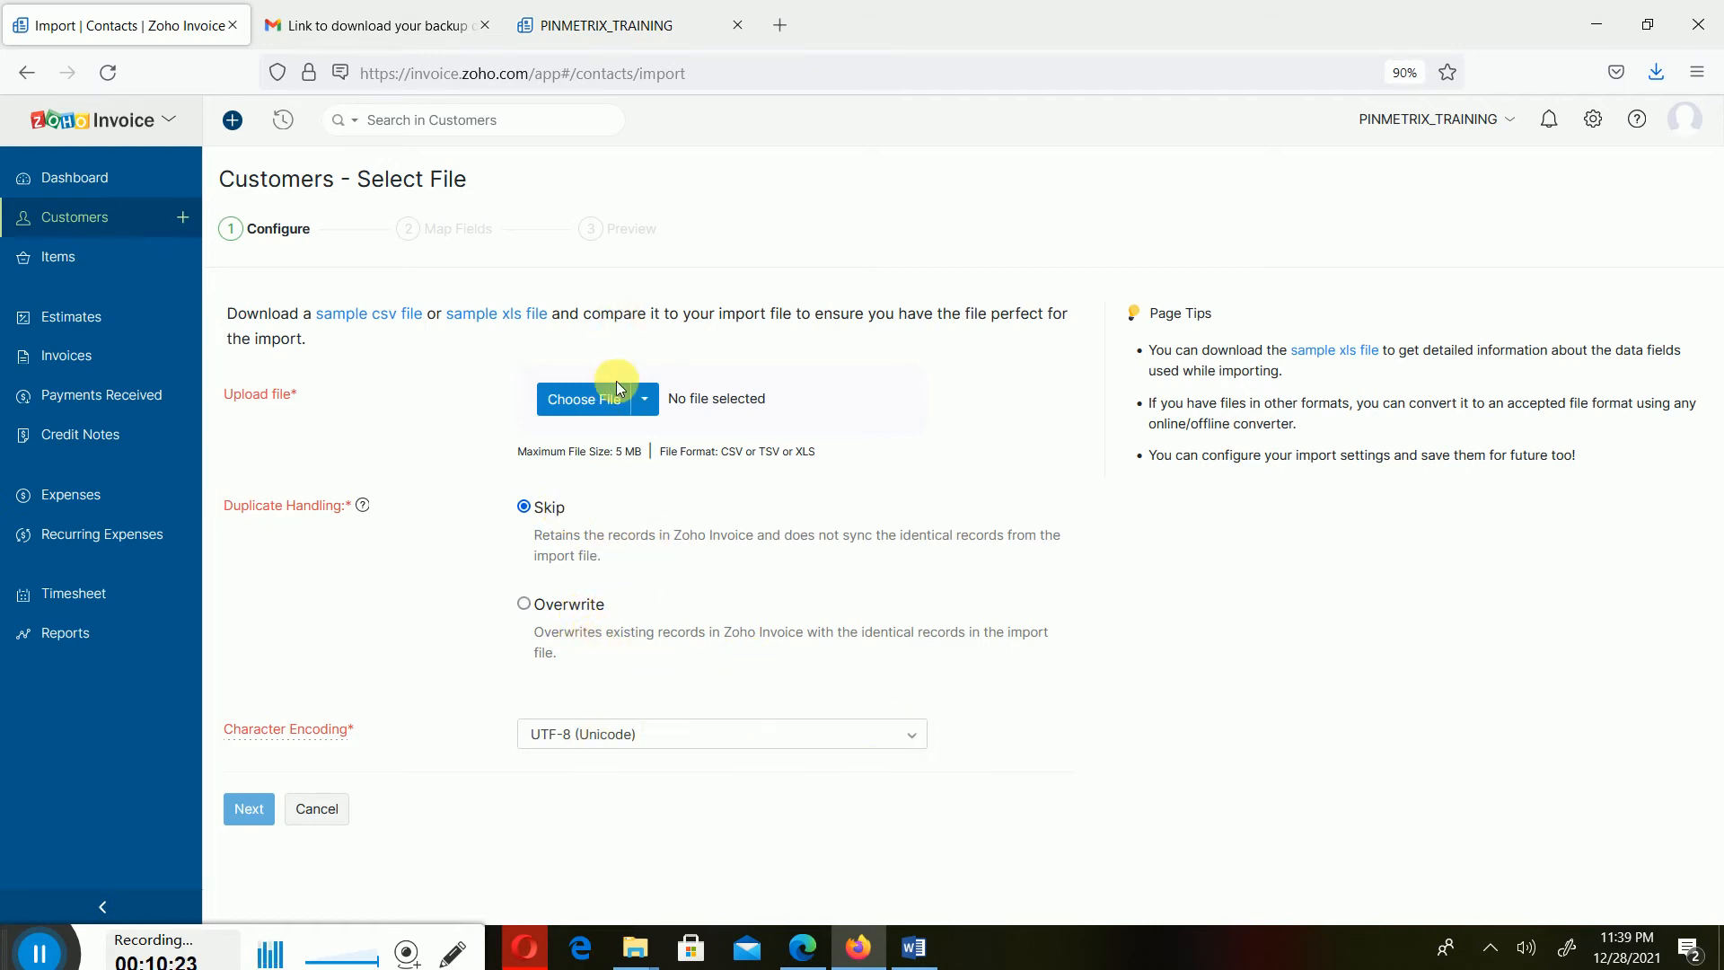
# - Browse the Downloads folder for the sample file, then restart and cancel the sample CSV download
pyautogui.click(593, 399)
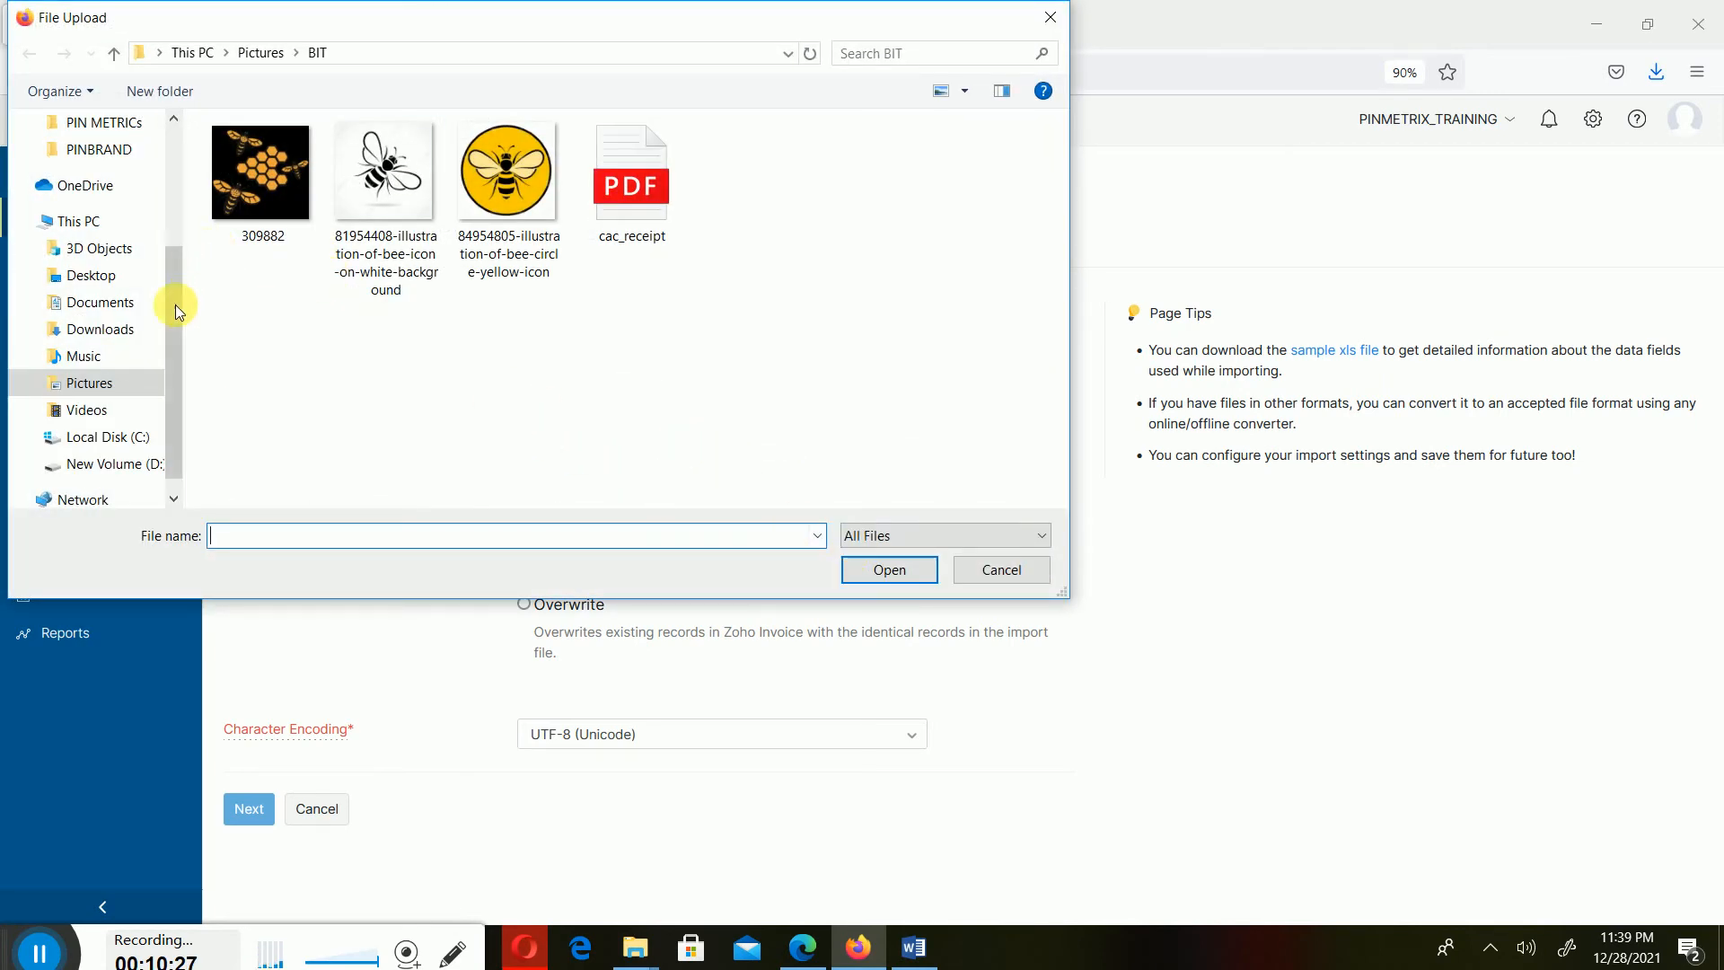
pyautogui.click(101, 329)
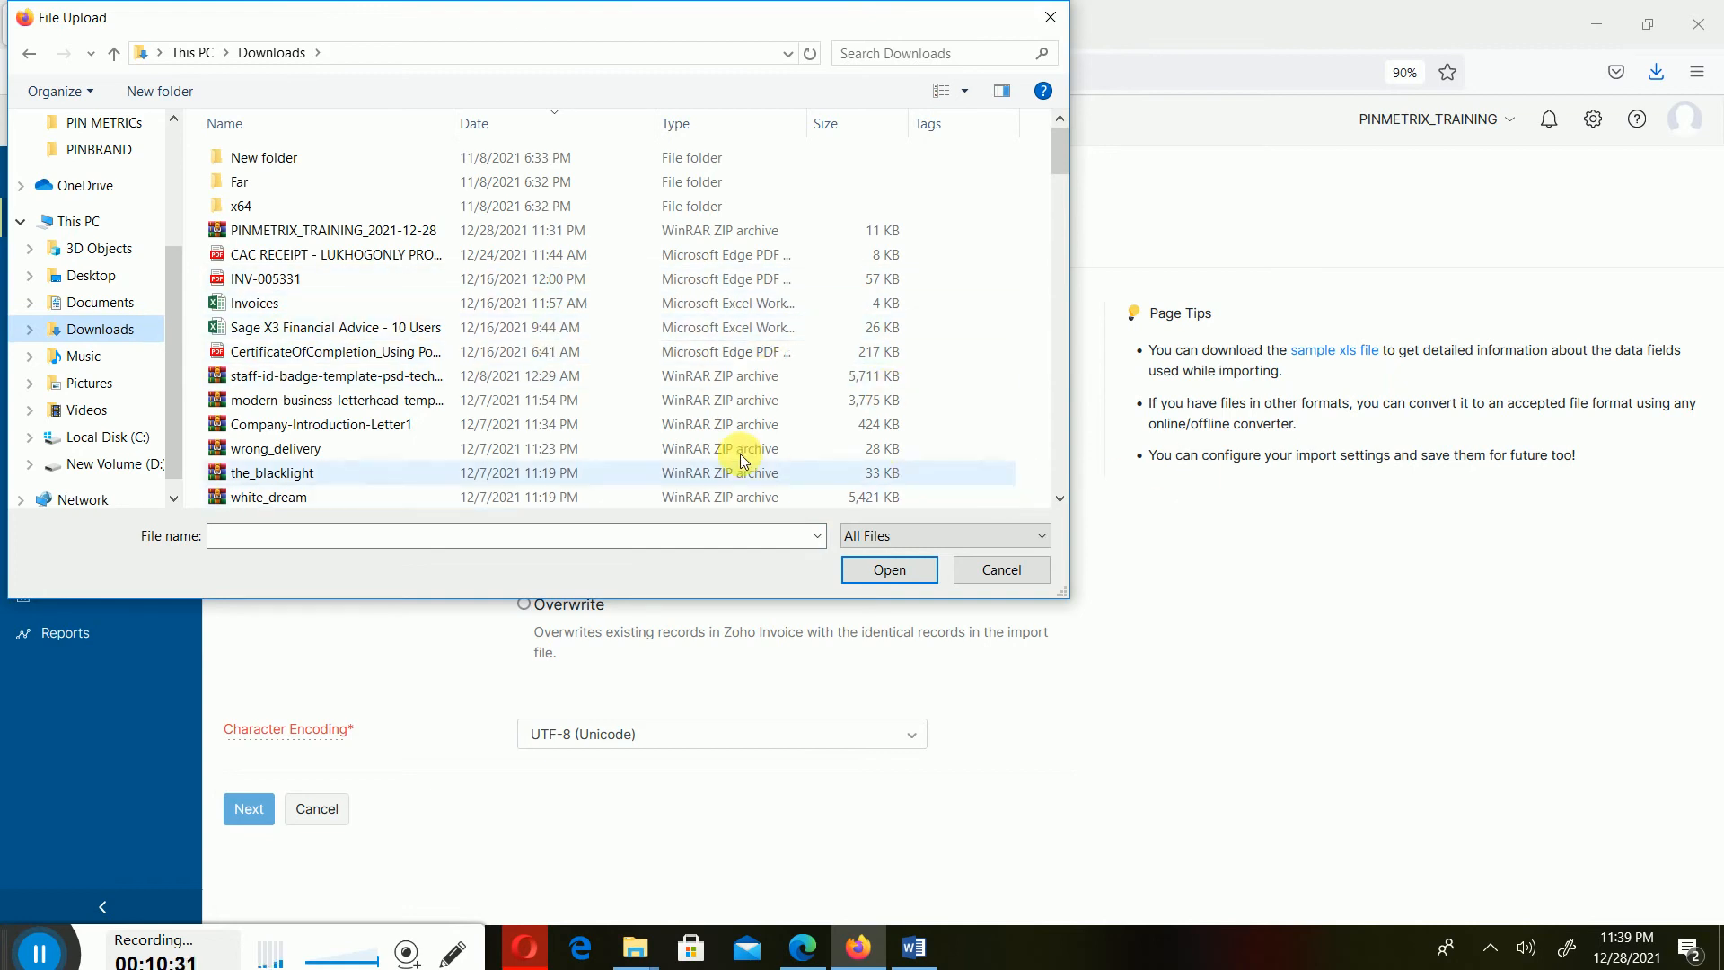
pyautogui.moveTo(1063, 146); pyautogui.dragTo(1060, 84)
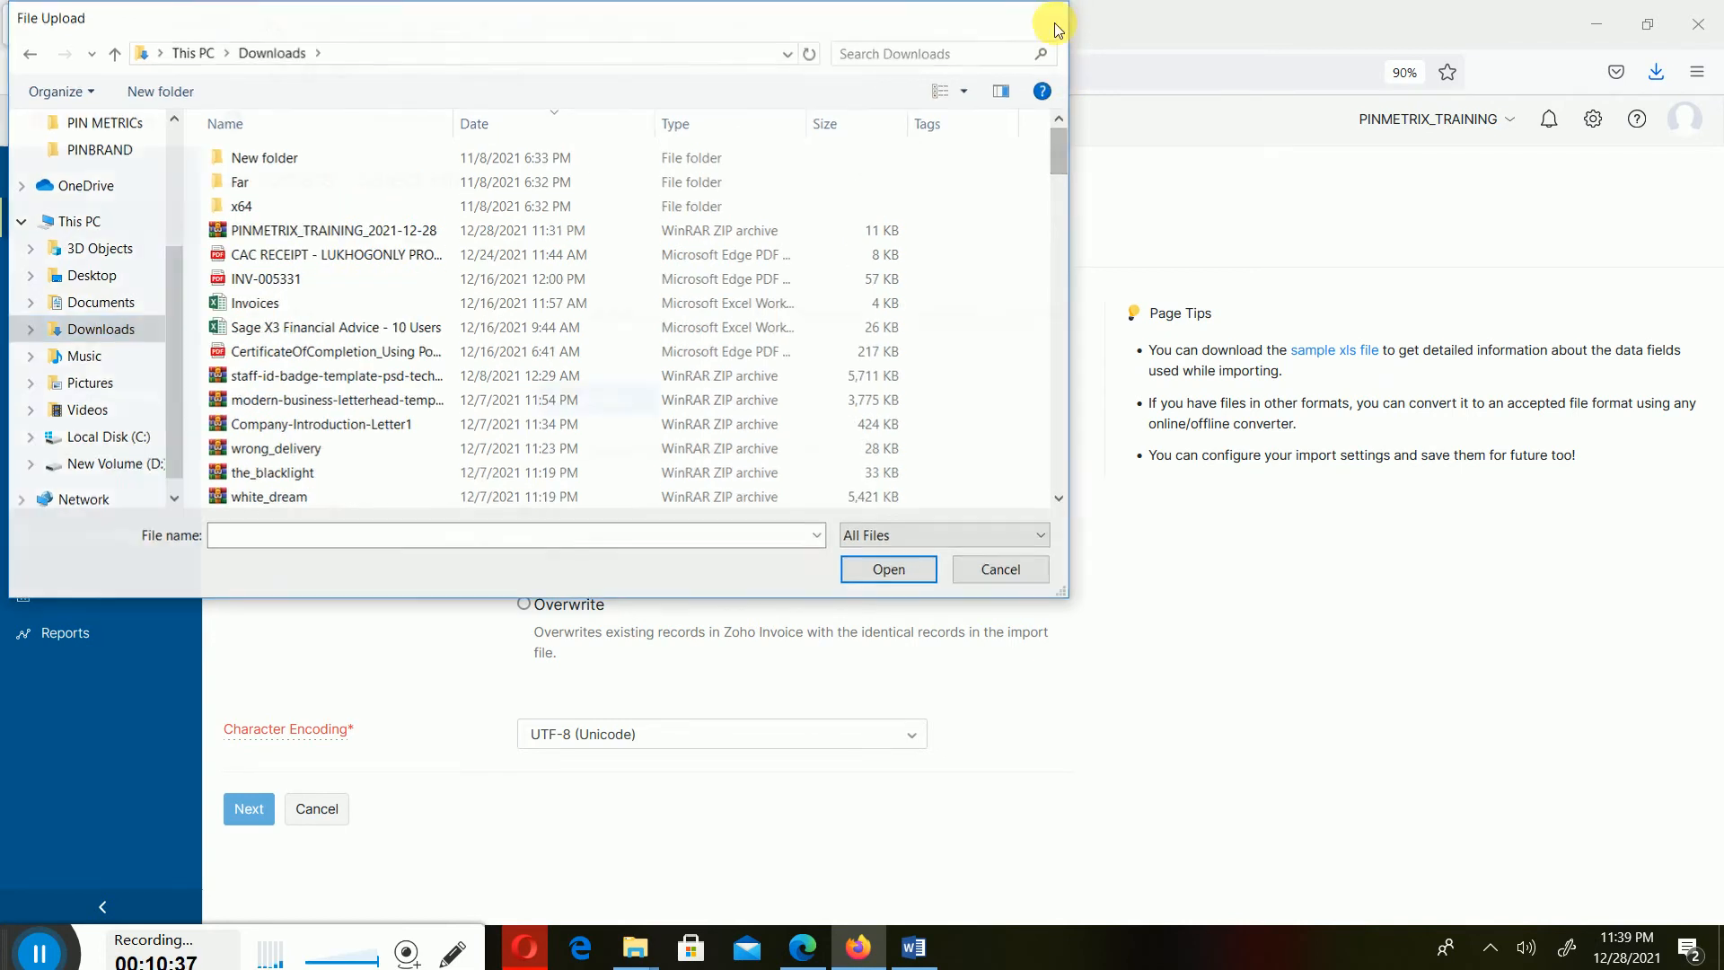
pyautogui.click(1049, 17)
pyautogui.click(349, 312)
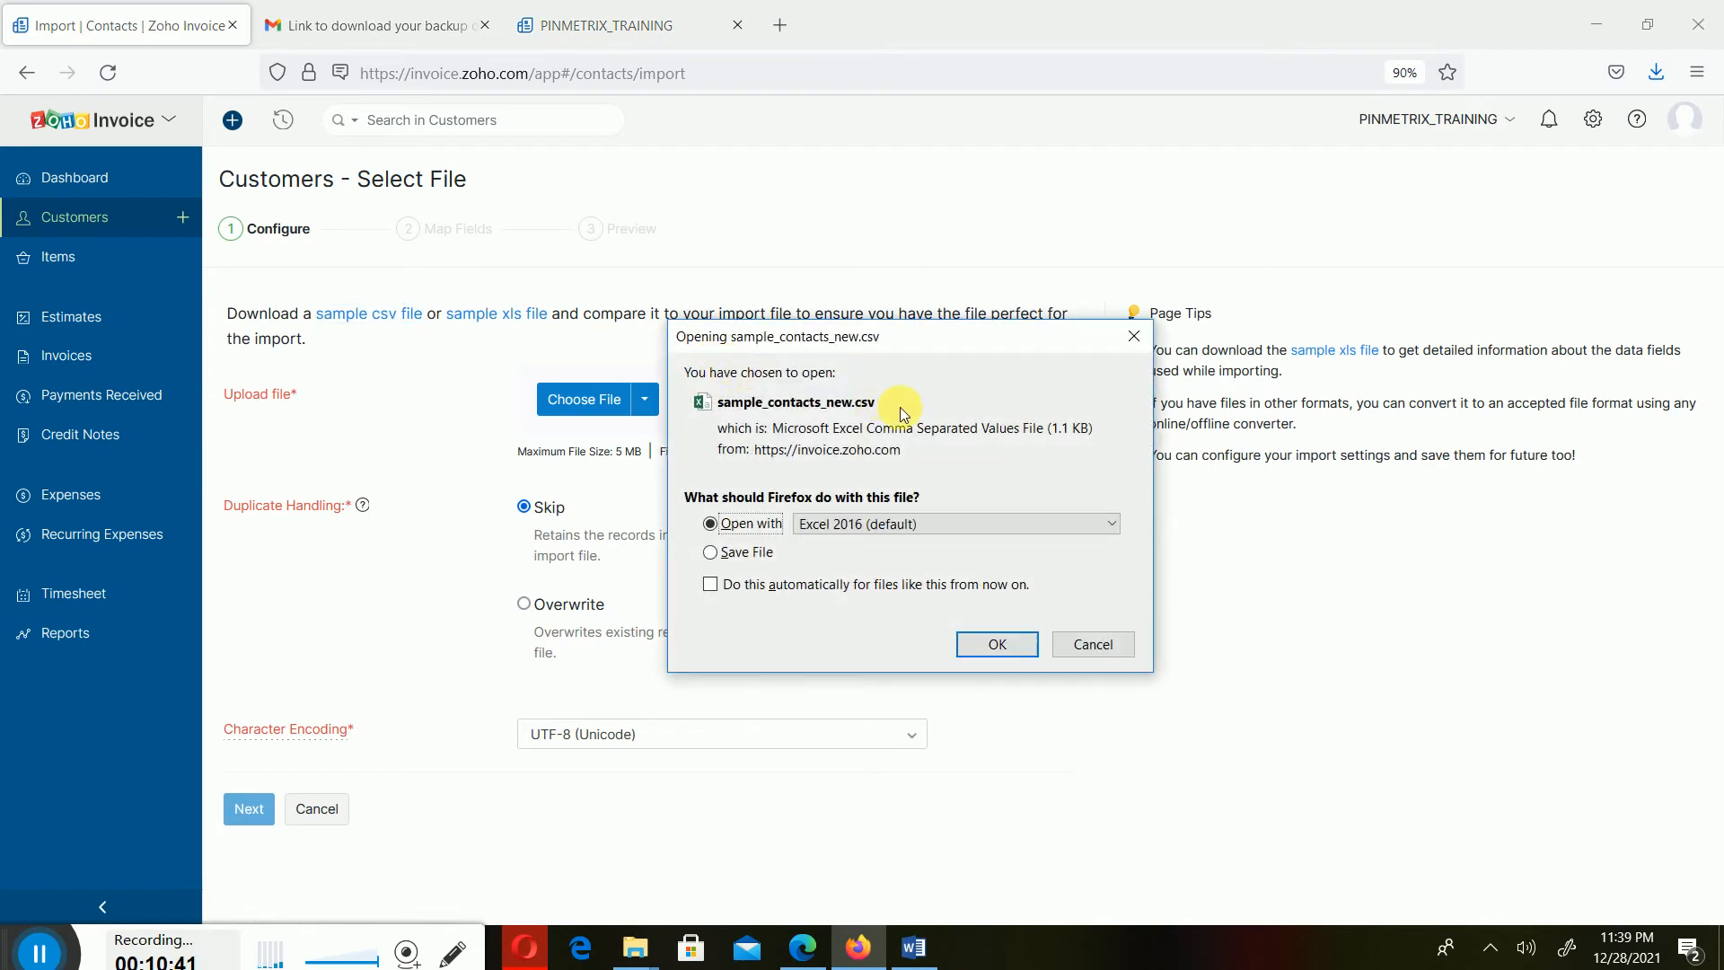
pyautogui.click(1100, 644)
# - Copy sample_contacts_new.csv from its temporary download folder and paste it into the Downloads folder
pyautogui.click(1659, 71)
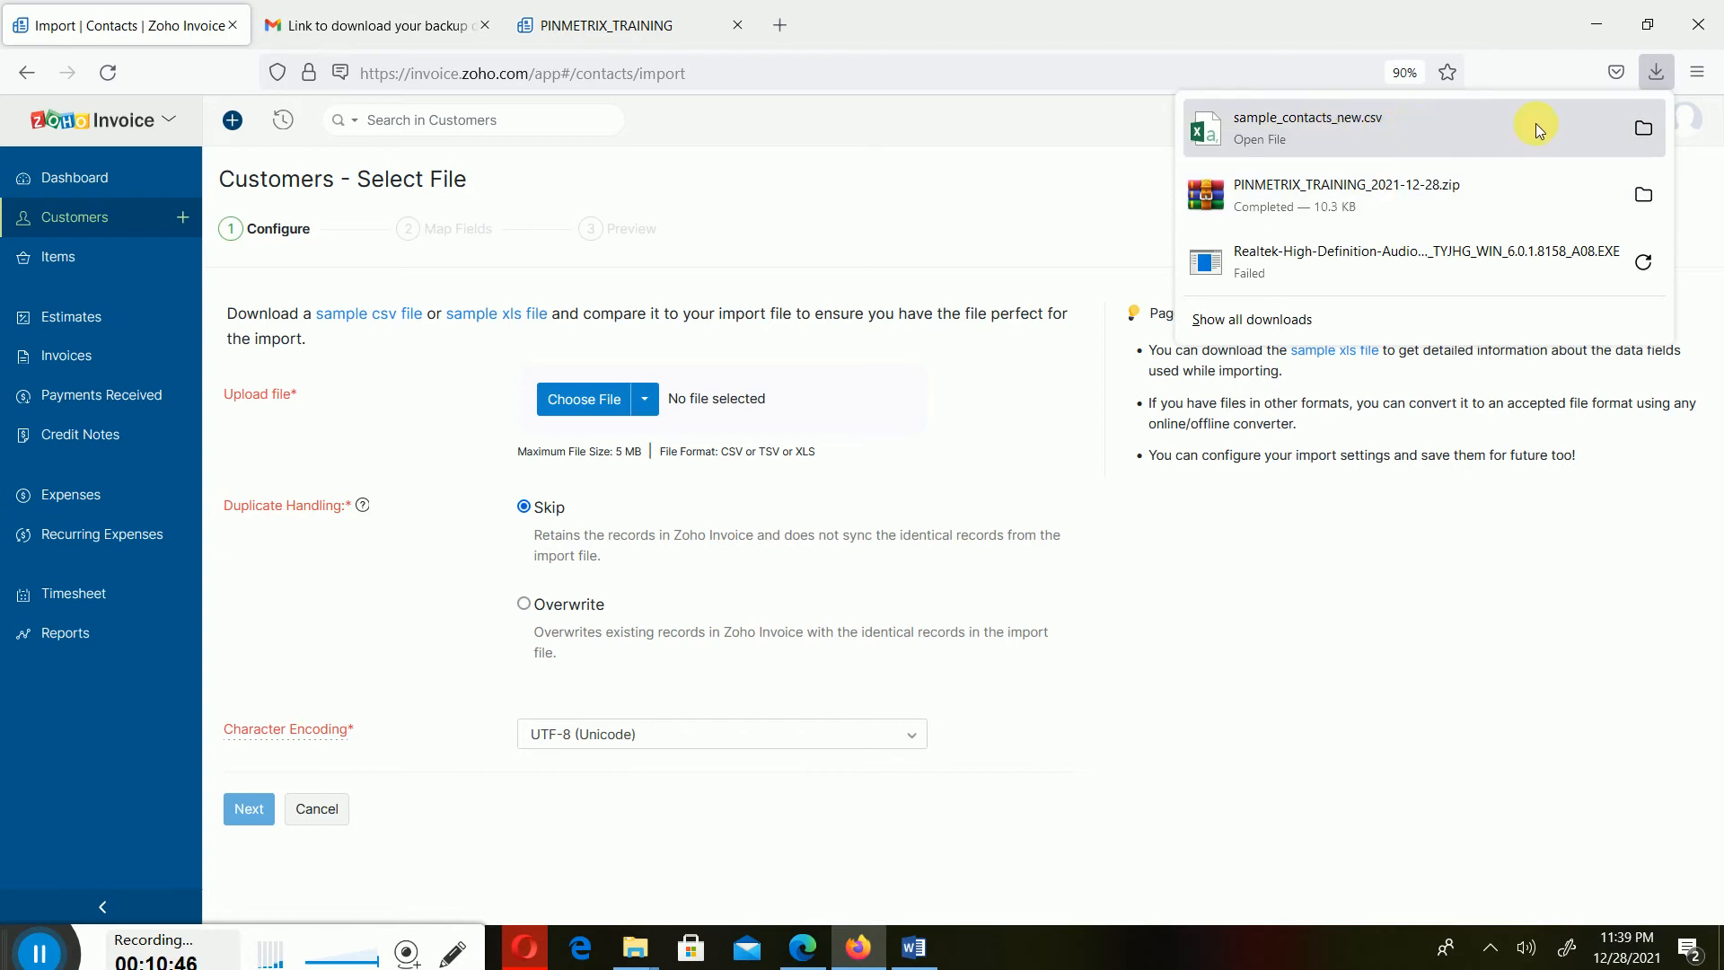
pyautogui.click(1643, 132)
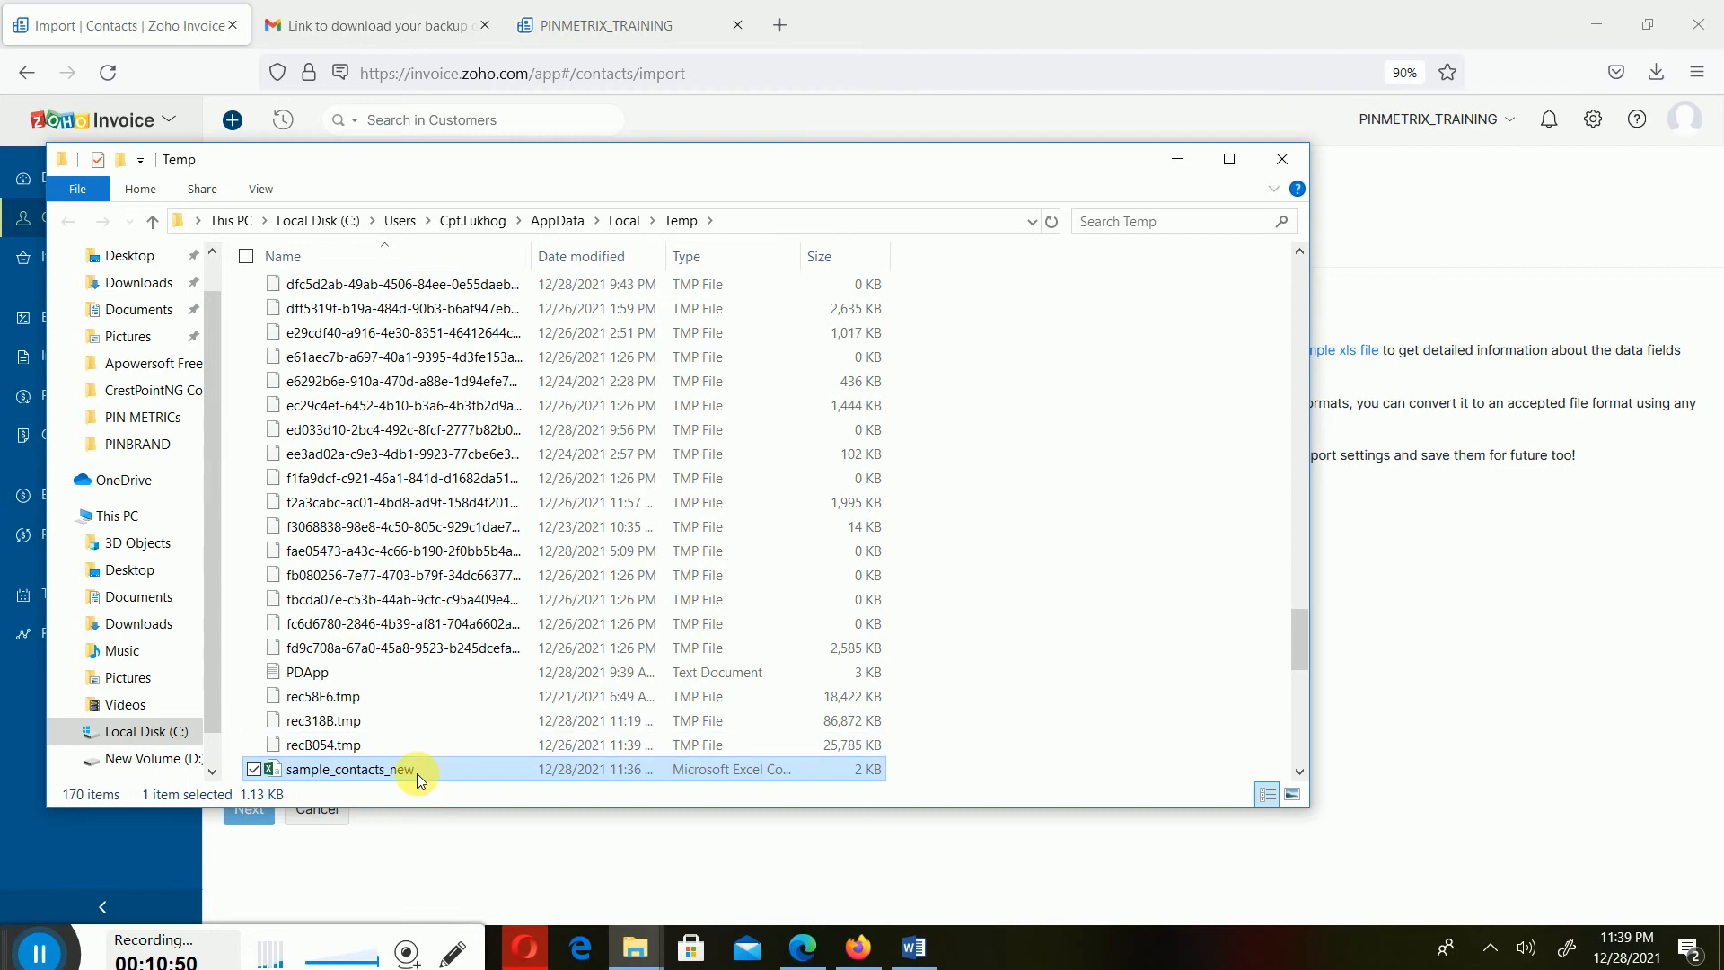
pyautogui.rightClick(421, 776)
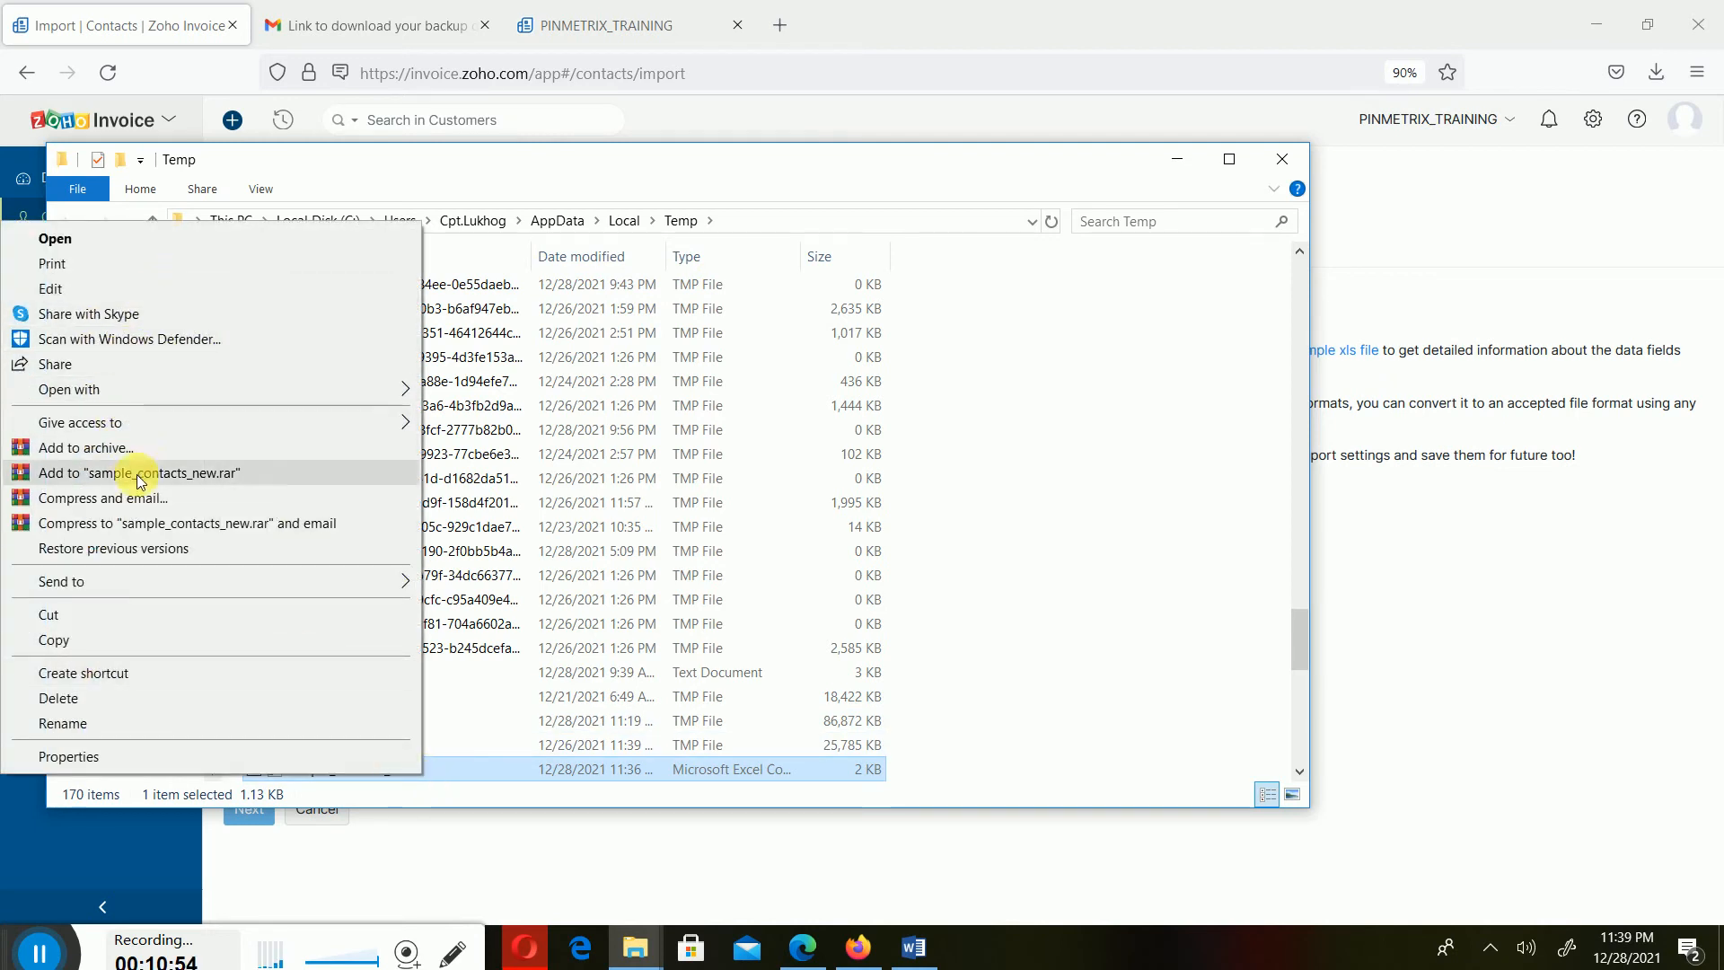
pyautogui.click(84, 638)
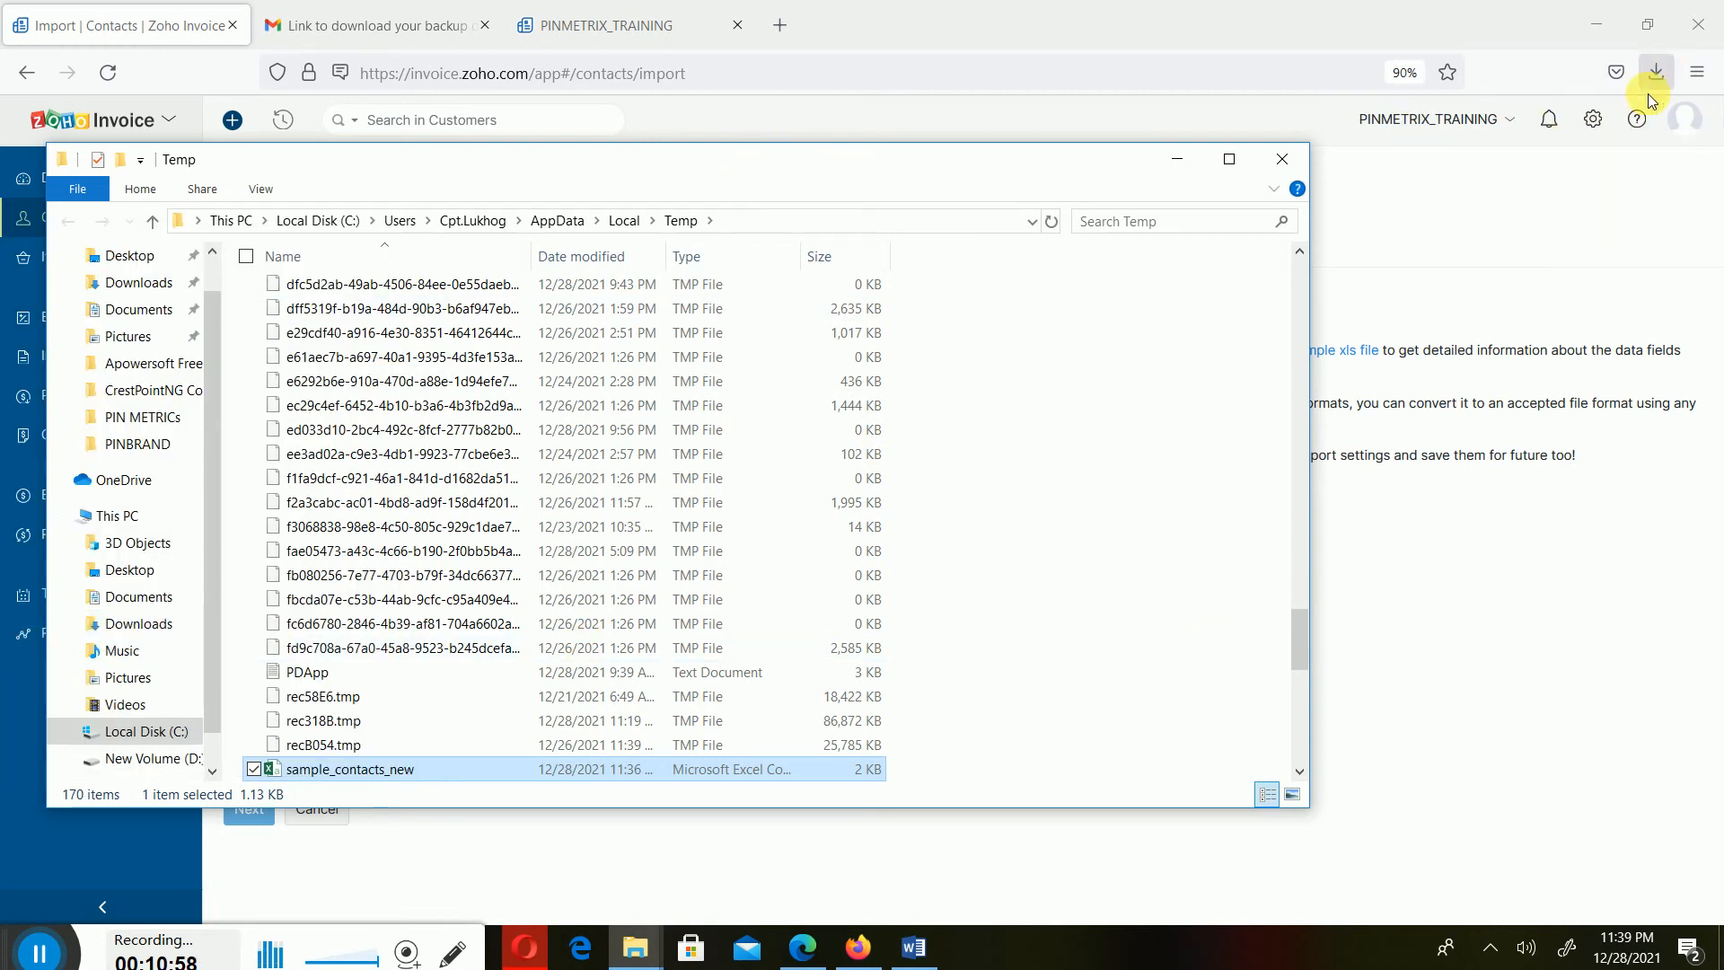
pyautogui.click(1284, 160)
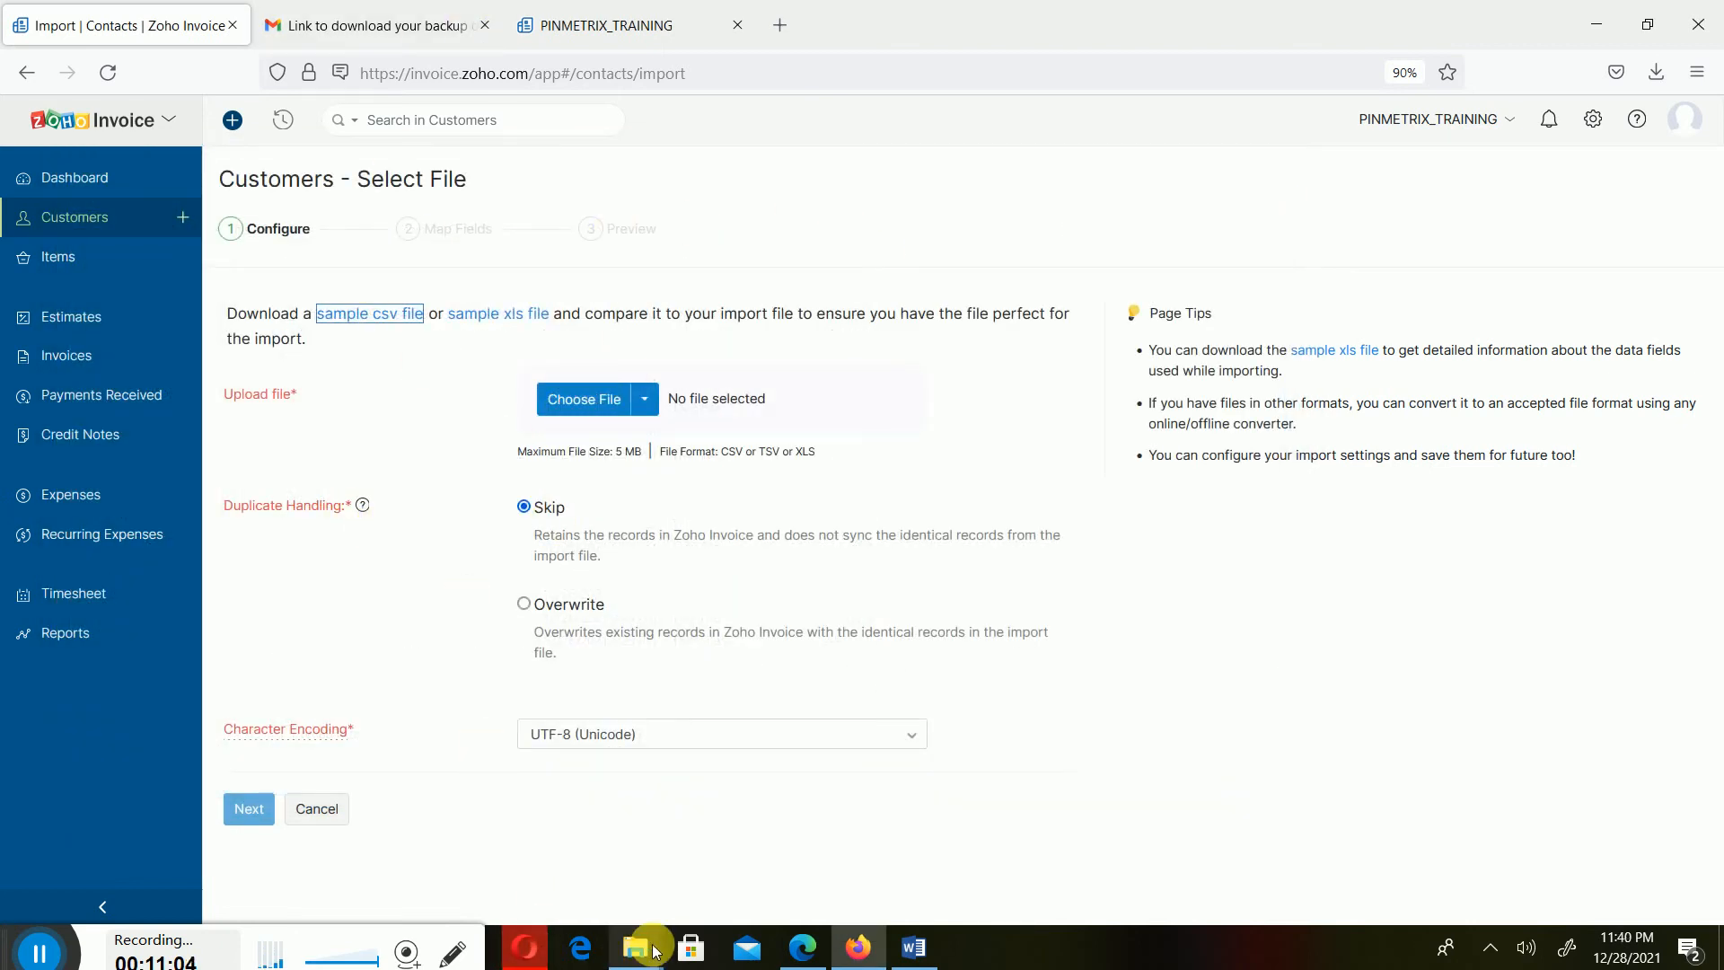
pyautogui.moveTo(655, 951)
pyautogui.moveTo(478, 910)
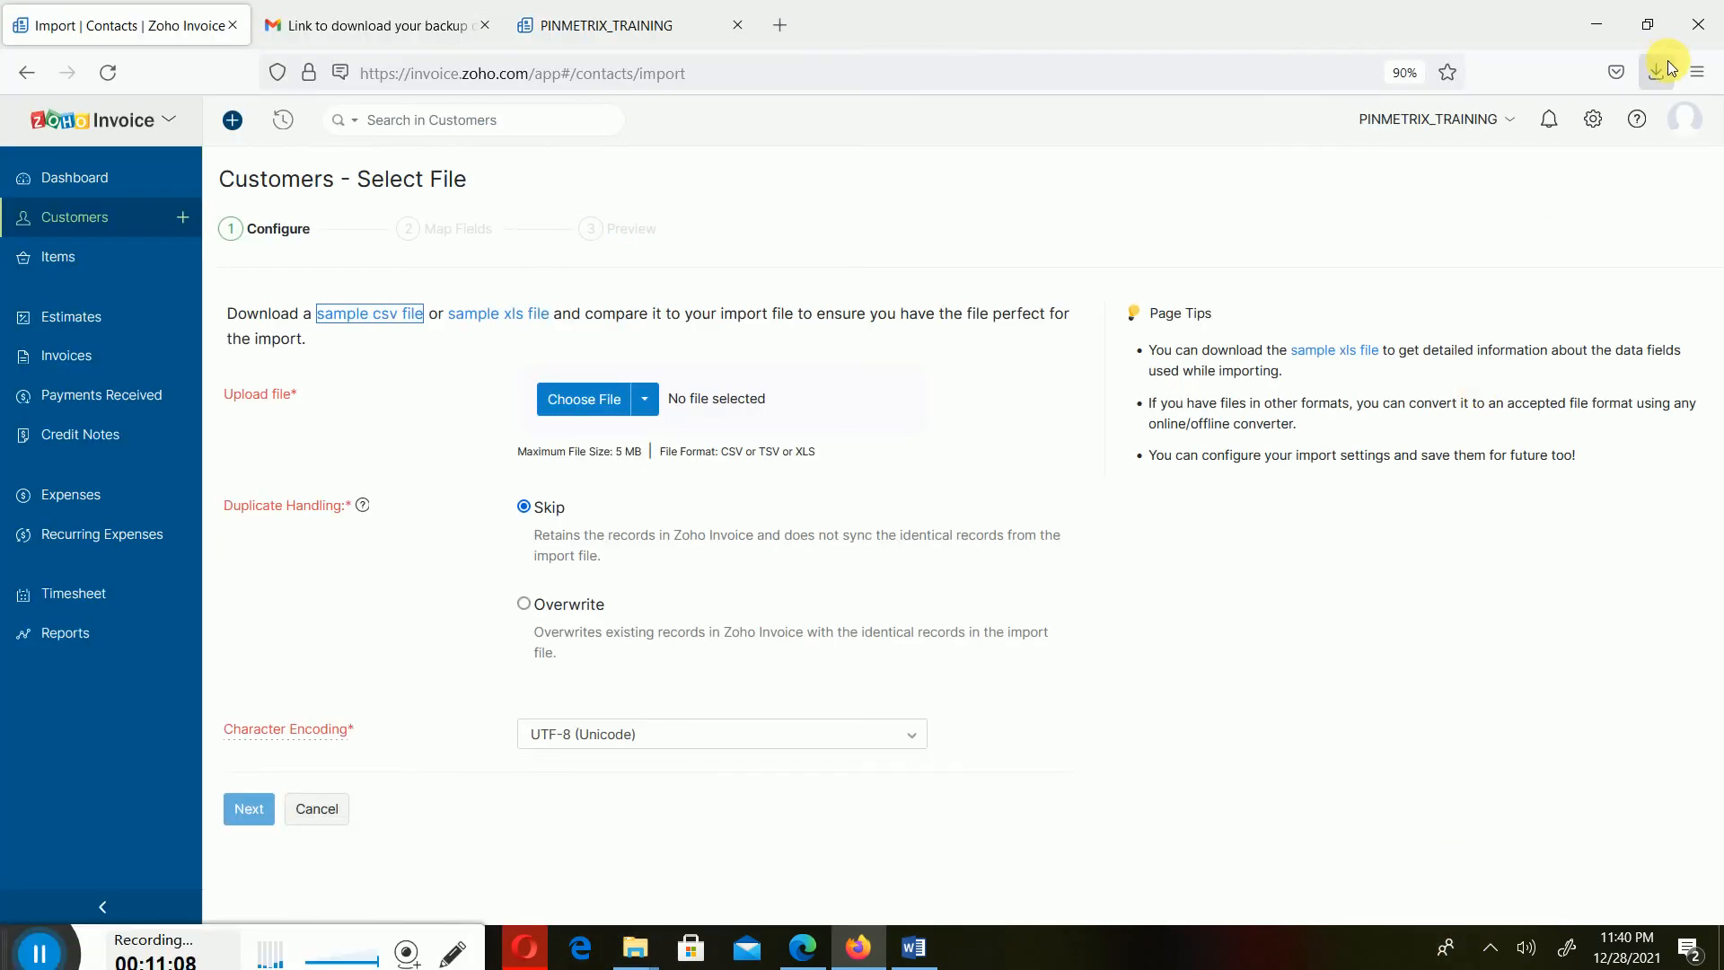
pyautogui.click(1661, 75)
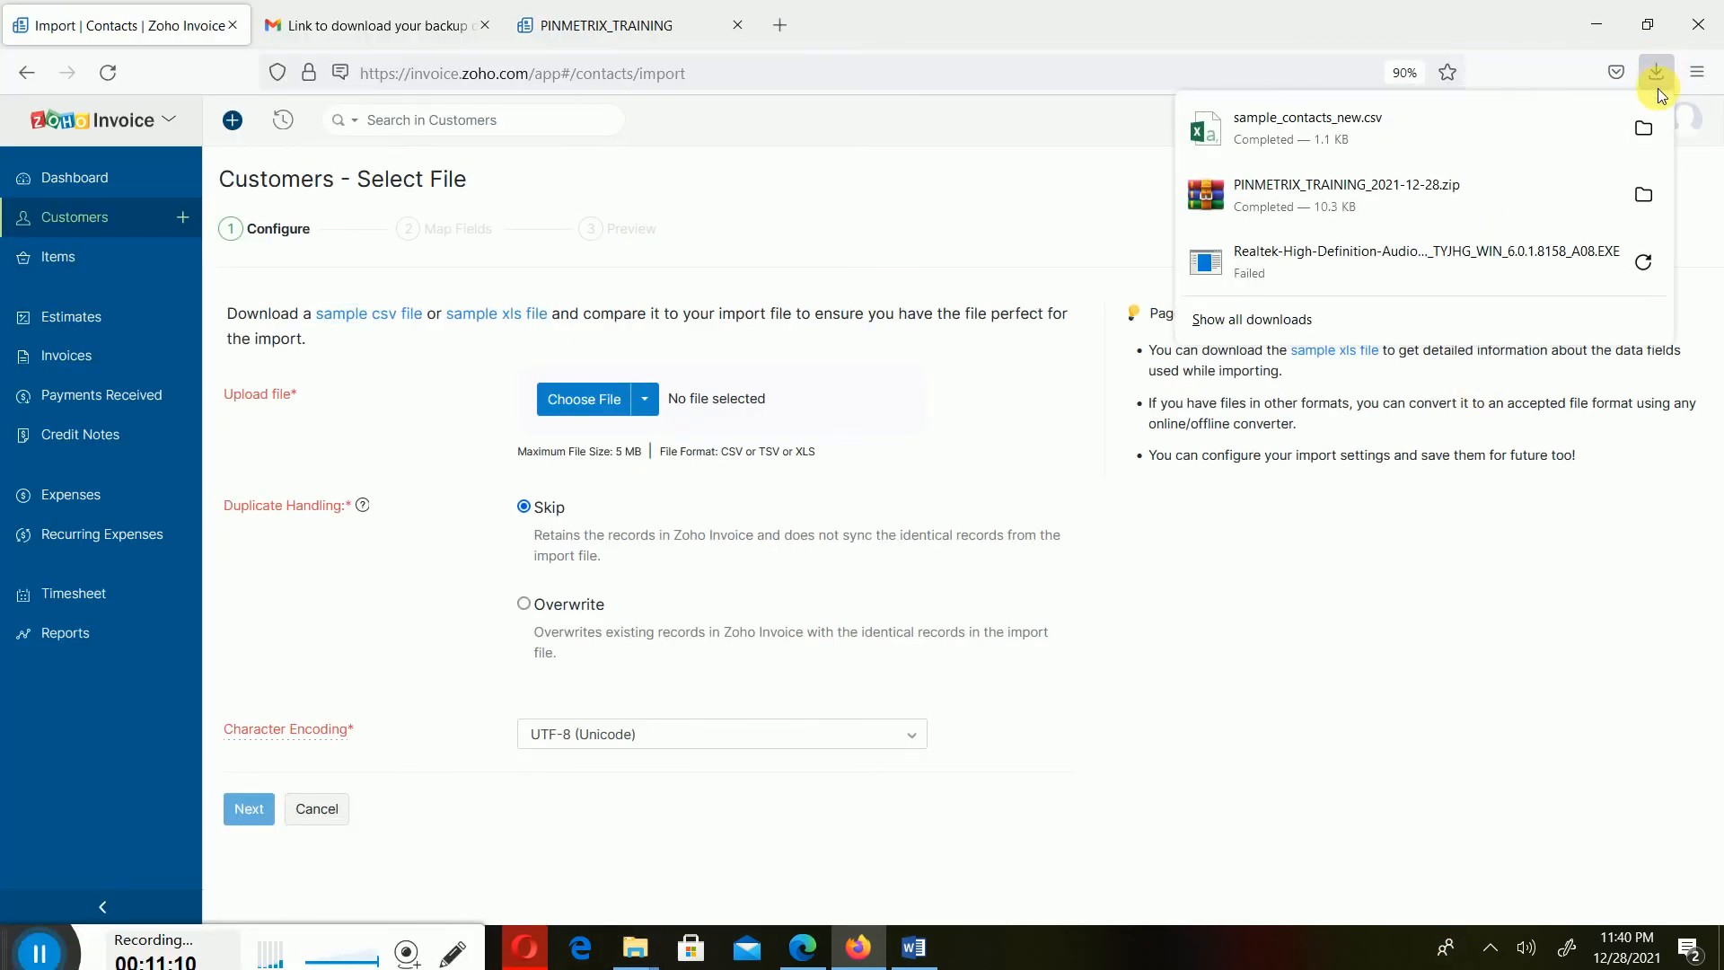
pyautogui.click(1643, 194)
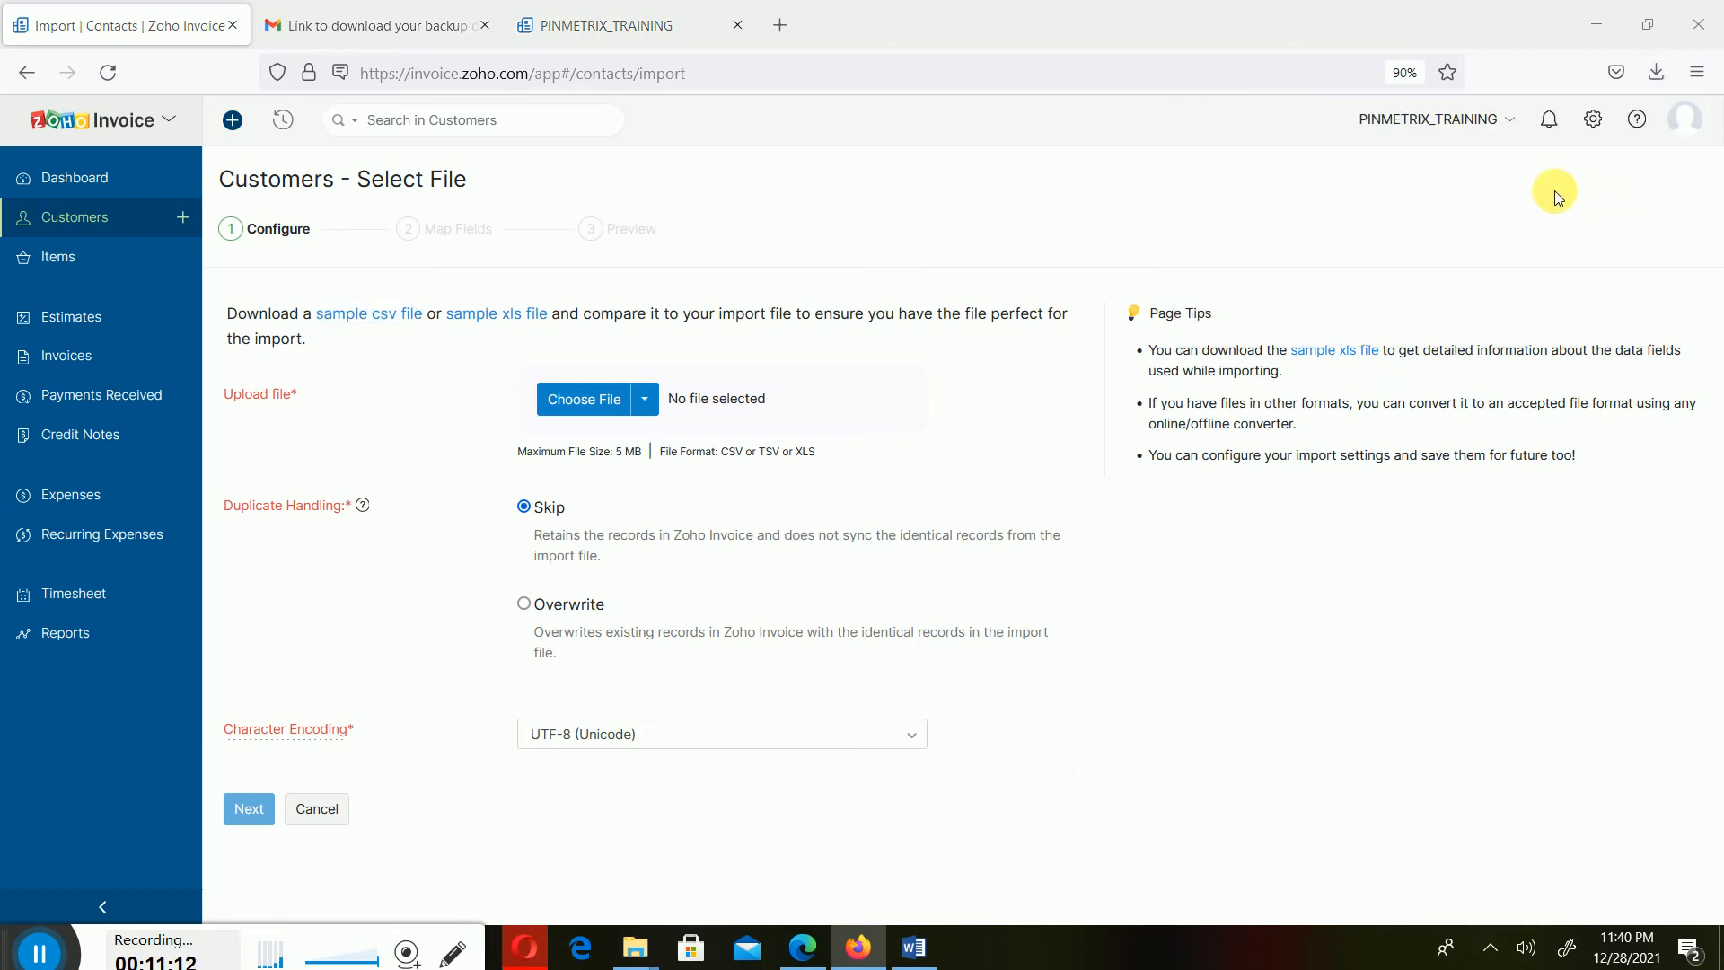
pyautogui.rightClick(1270, 347)
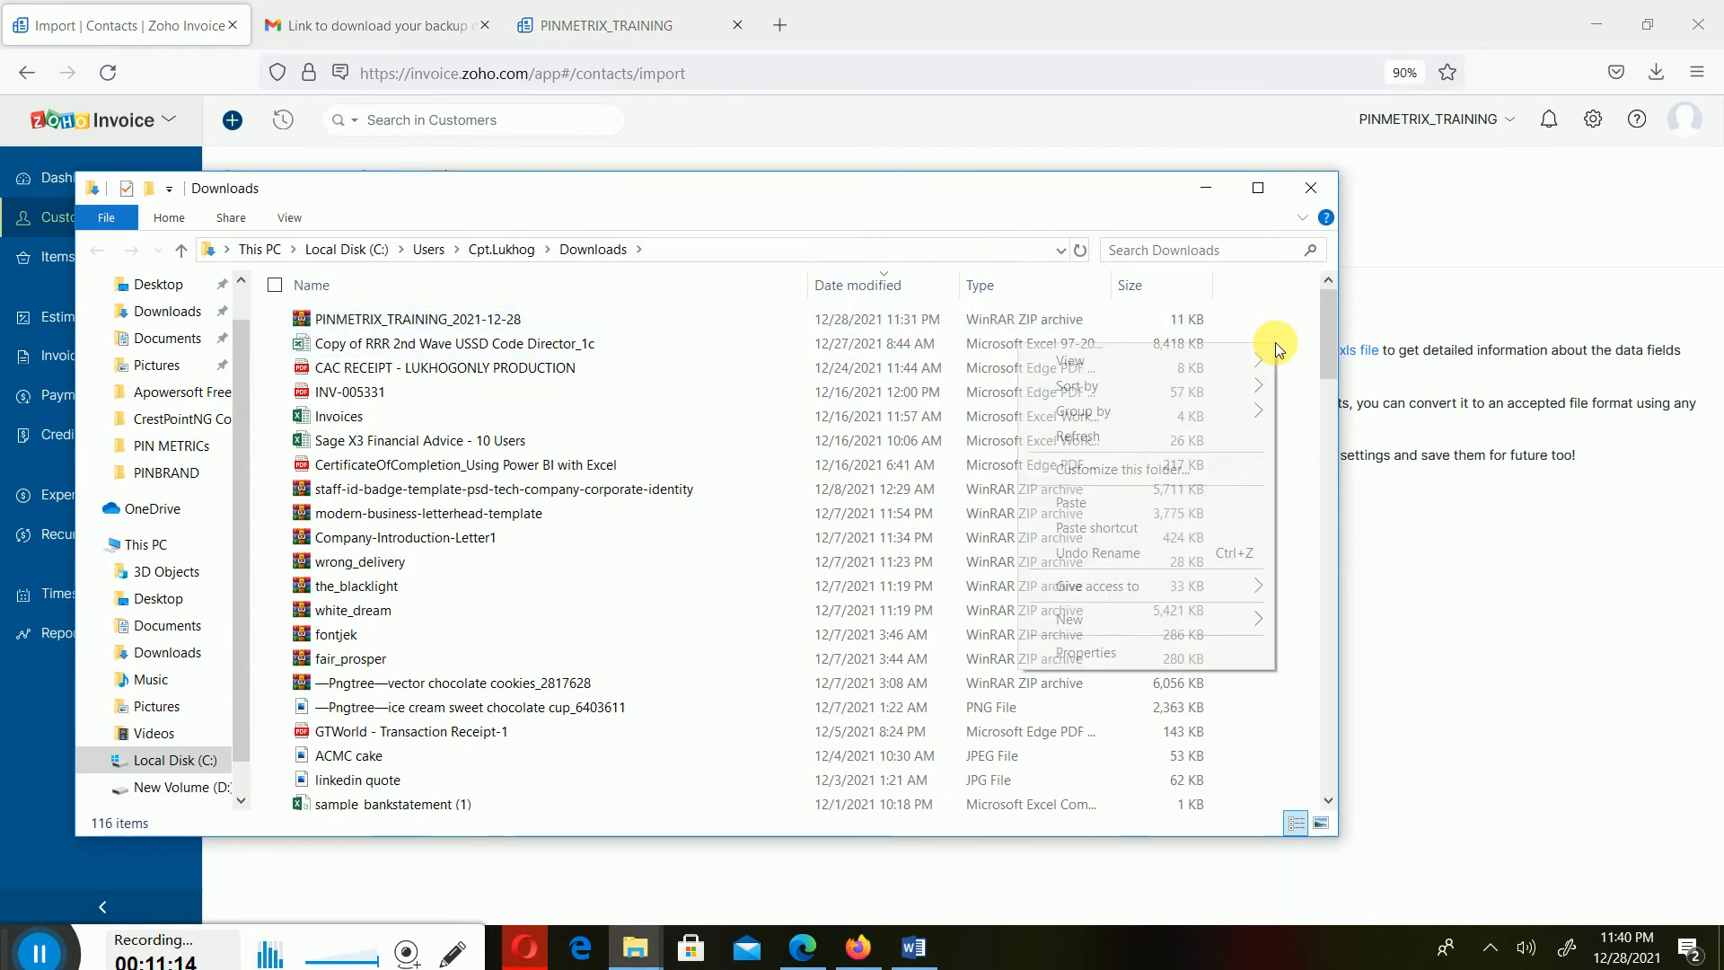
pyautogui.click(1080, 503)
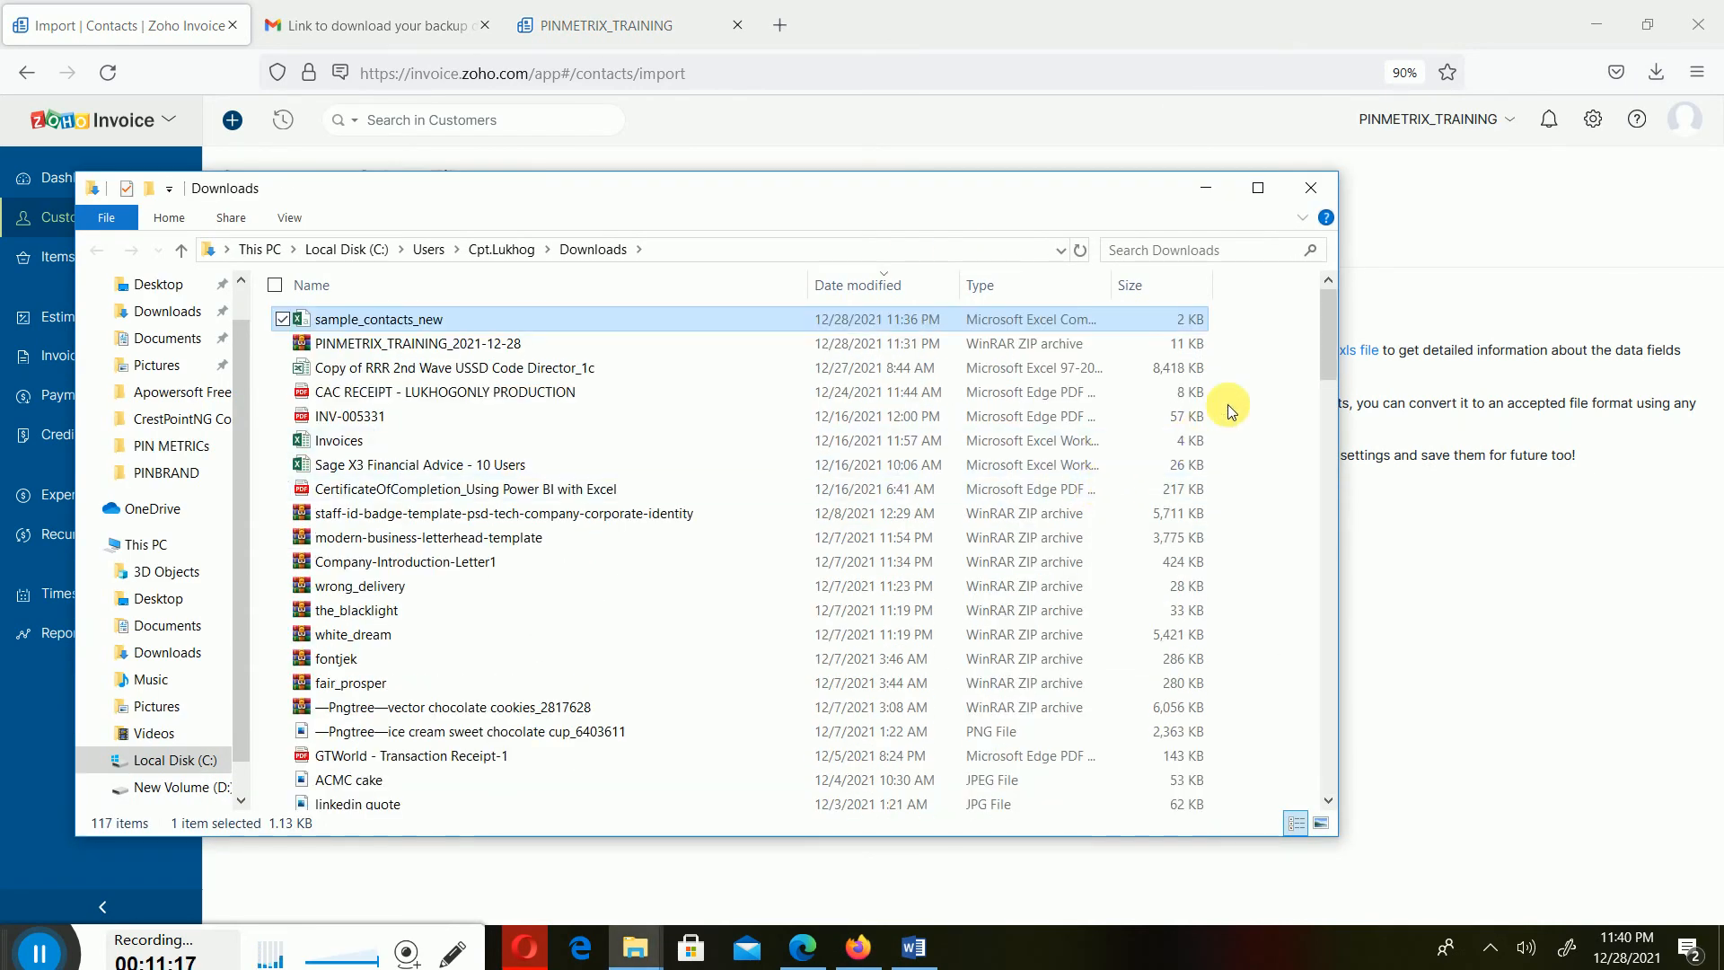
pyautogui.click(1311, 188)
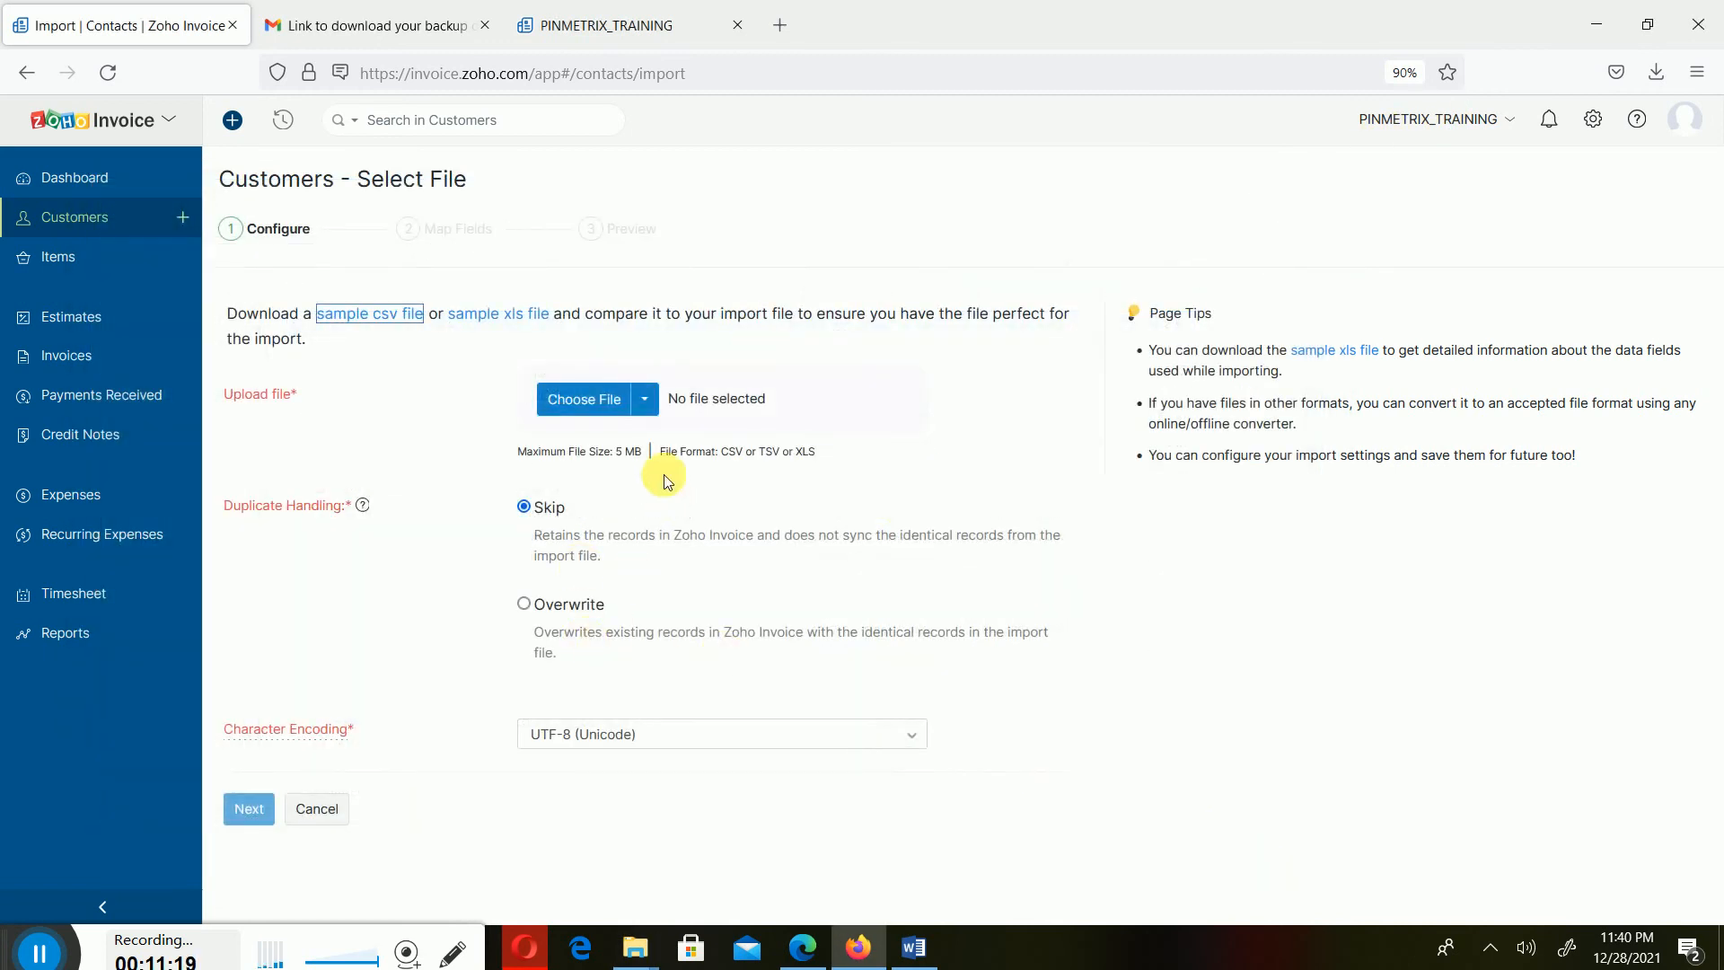
# - Upload sample_contacts_new.csv from Downloads as the import file and continue to field mapping
pyautogui.click(614, 395)
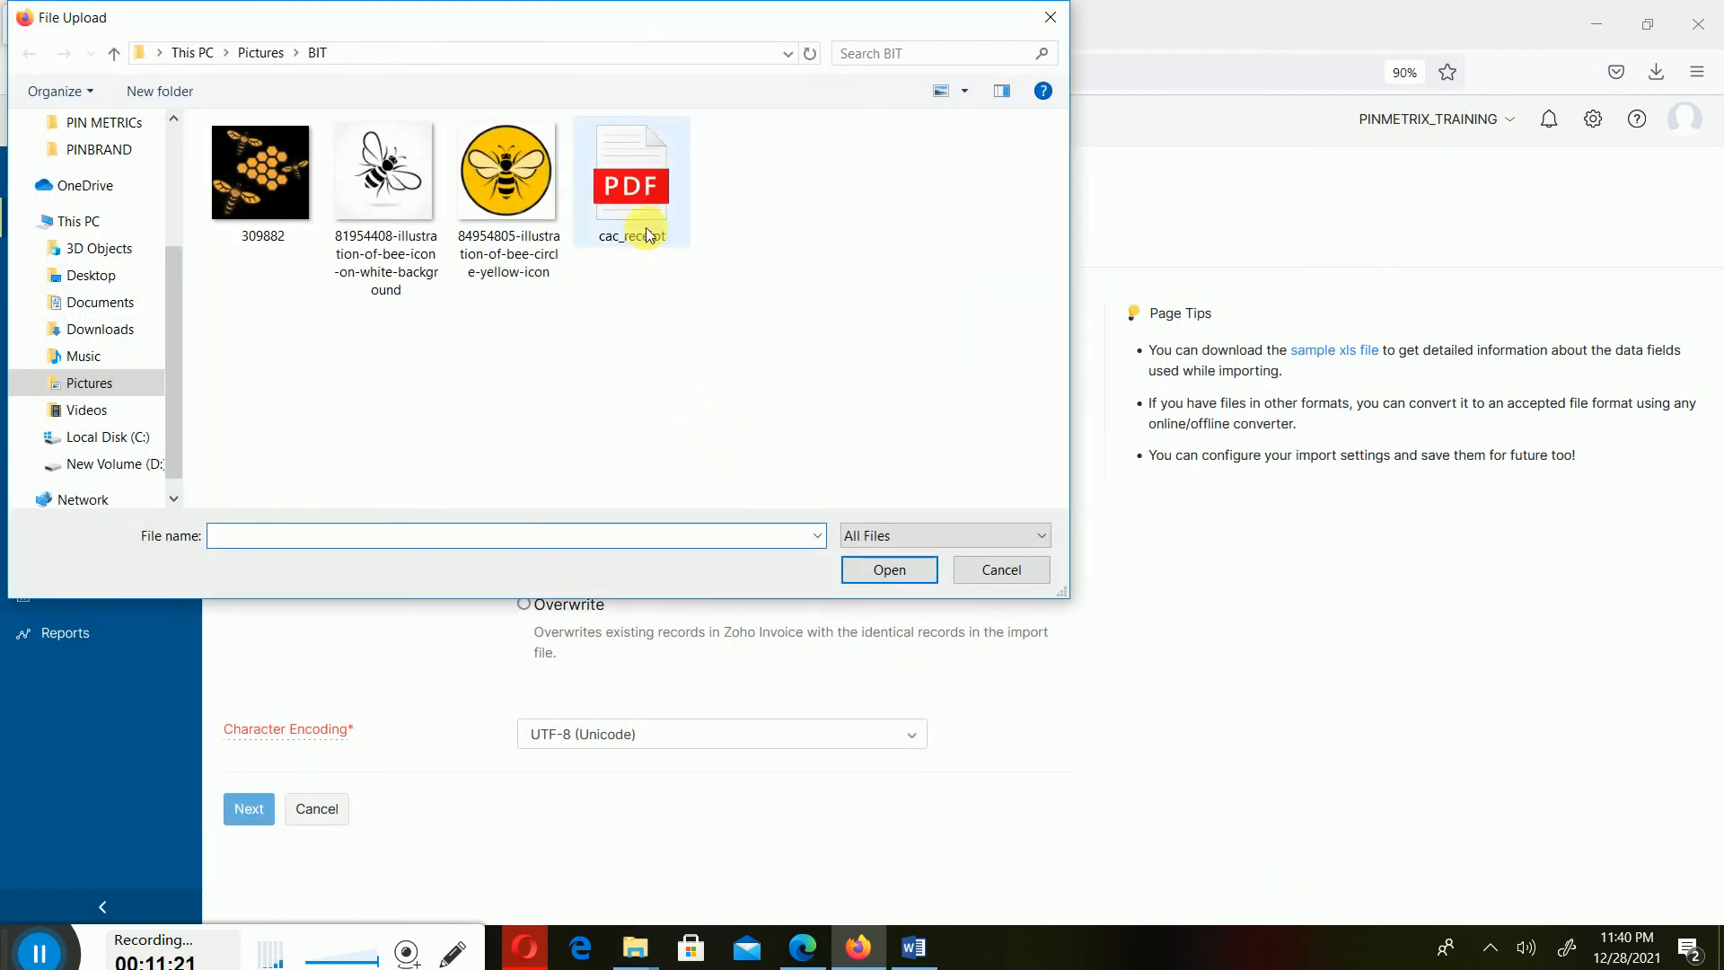
pyautogui.click(112, 334)
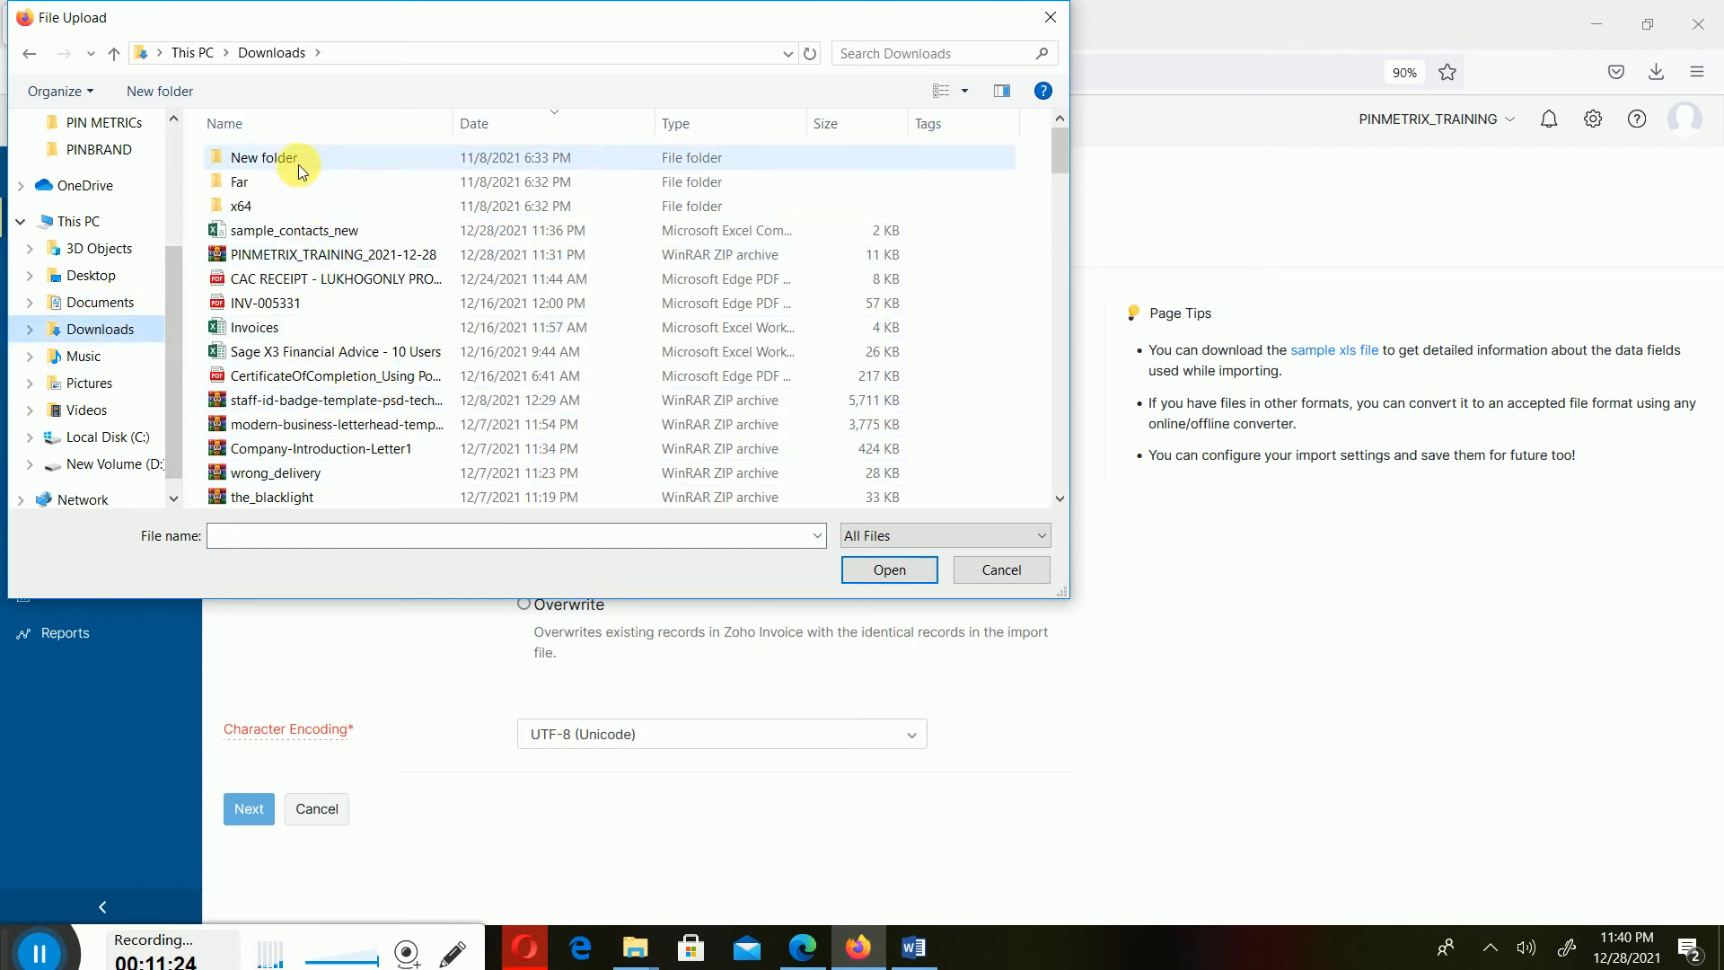
pyautogui.doubleClick(314, 230)
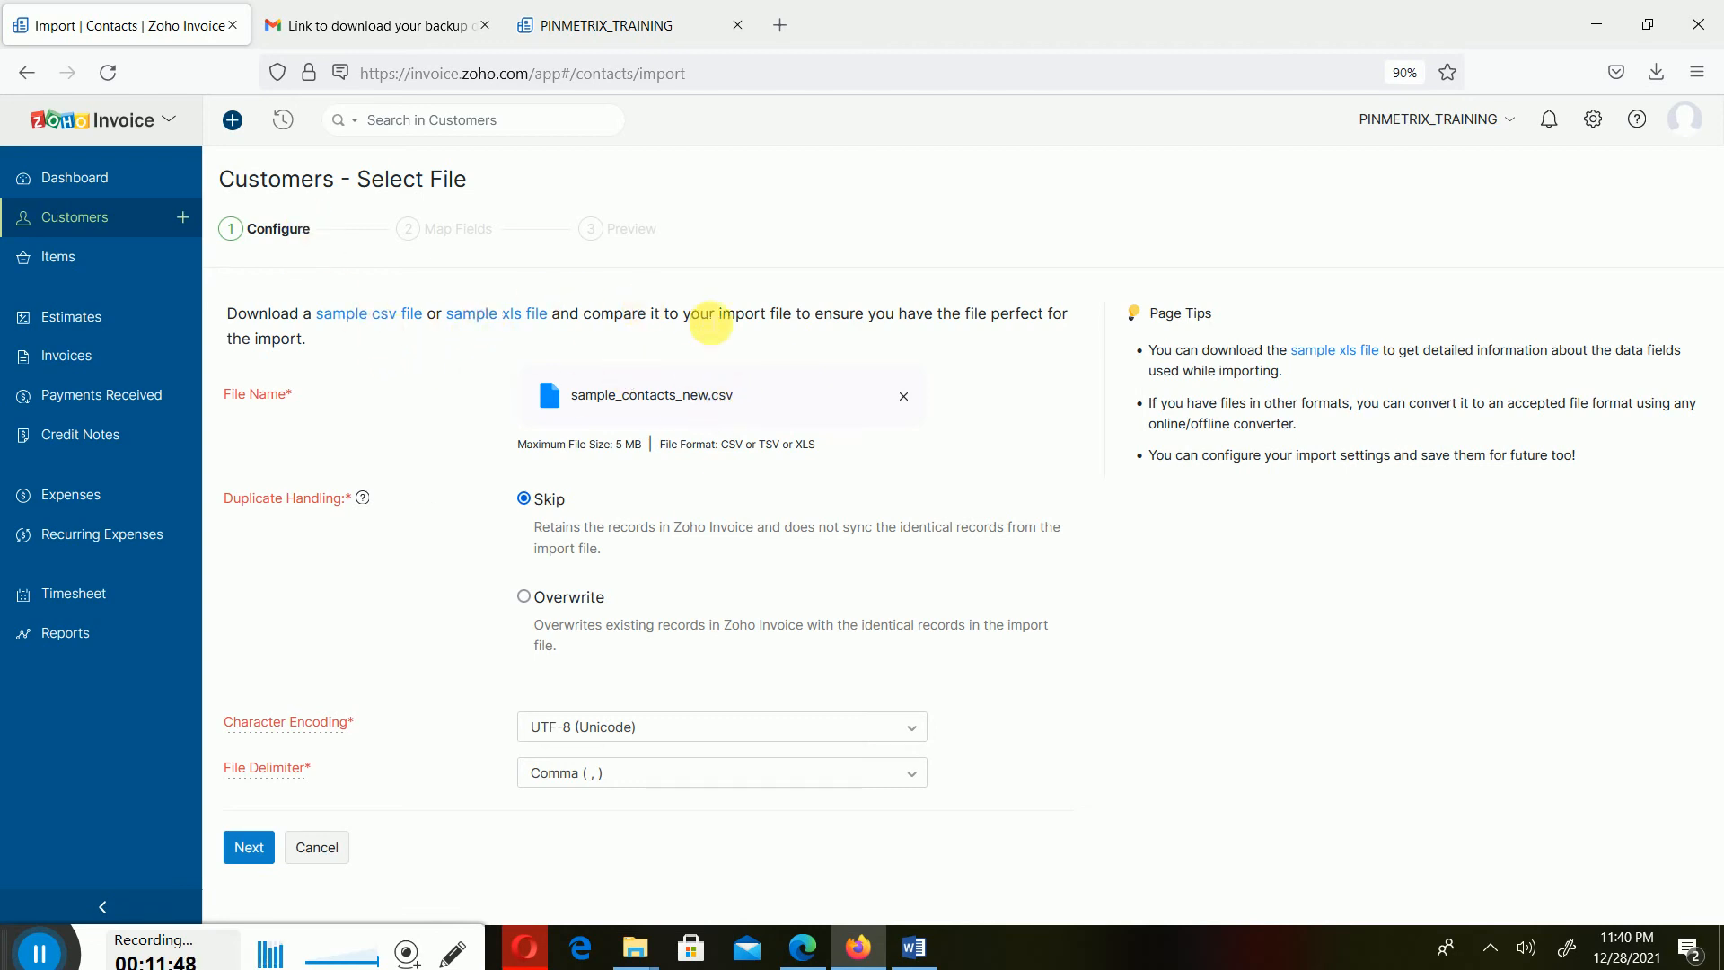
pyautogui.click(244, 848)
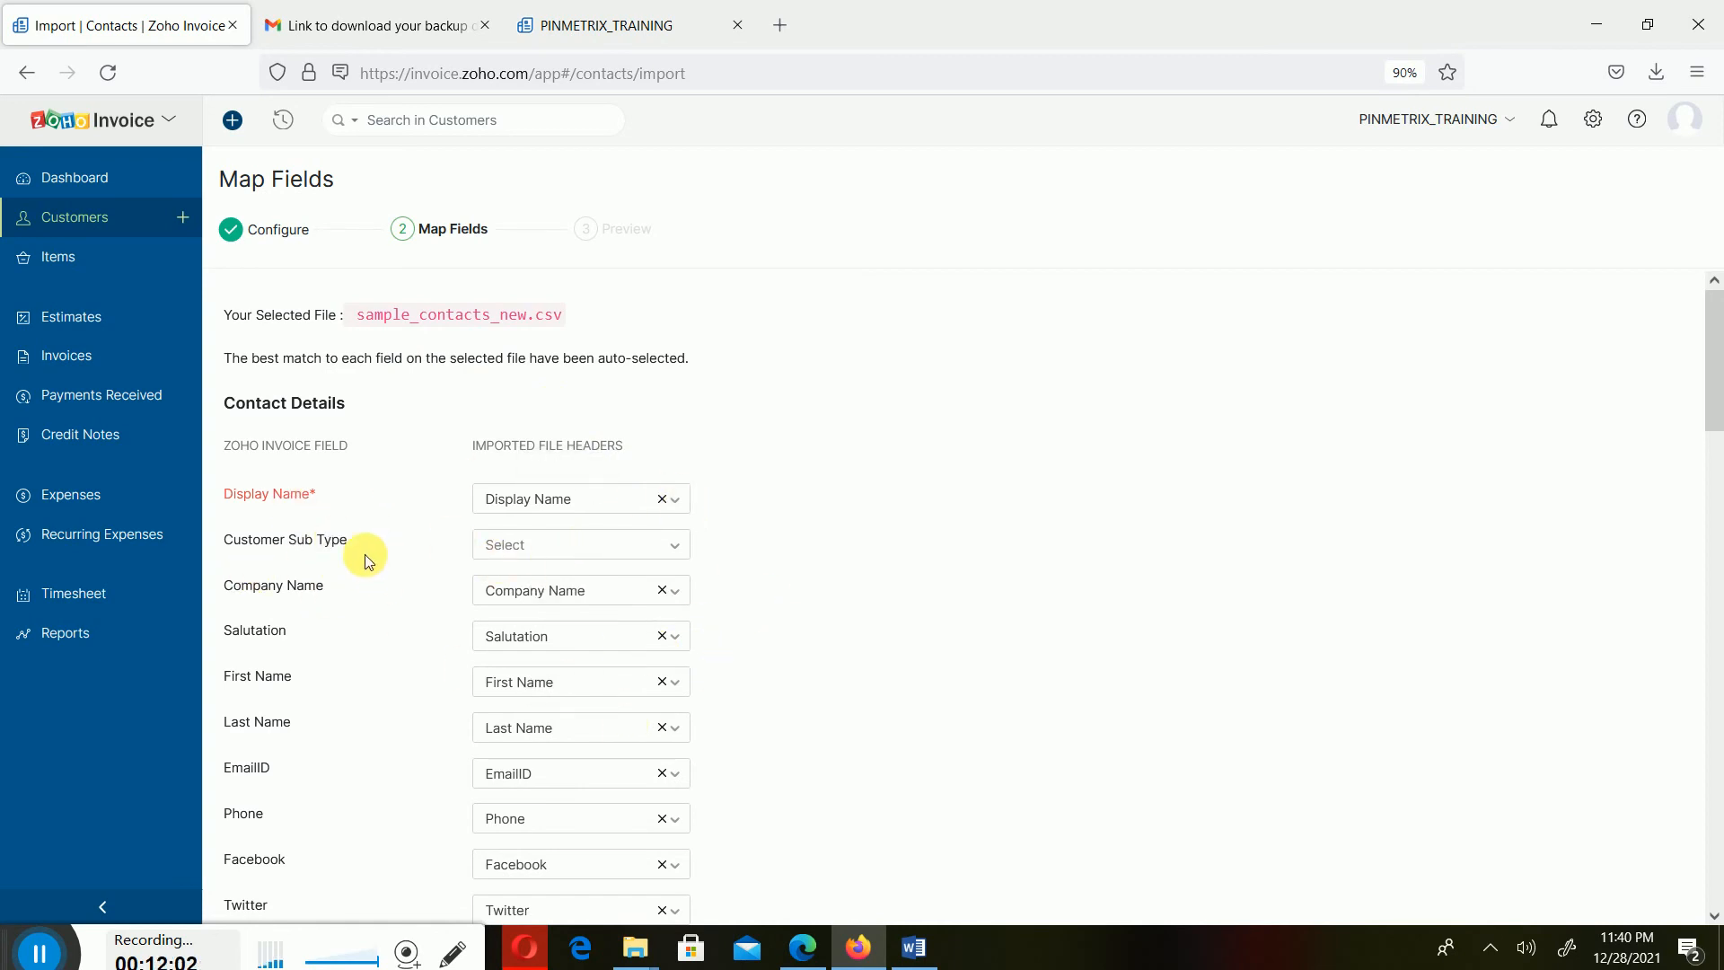
# - Review the auto-selected field mappings for sample_contacts_new.csv and complete the contact import into Customers
pyautogui.scroll(-5, 304, 492)
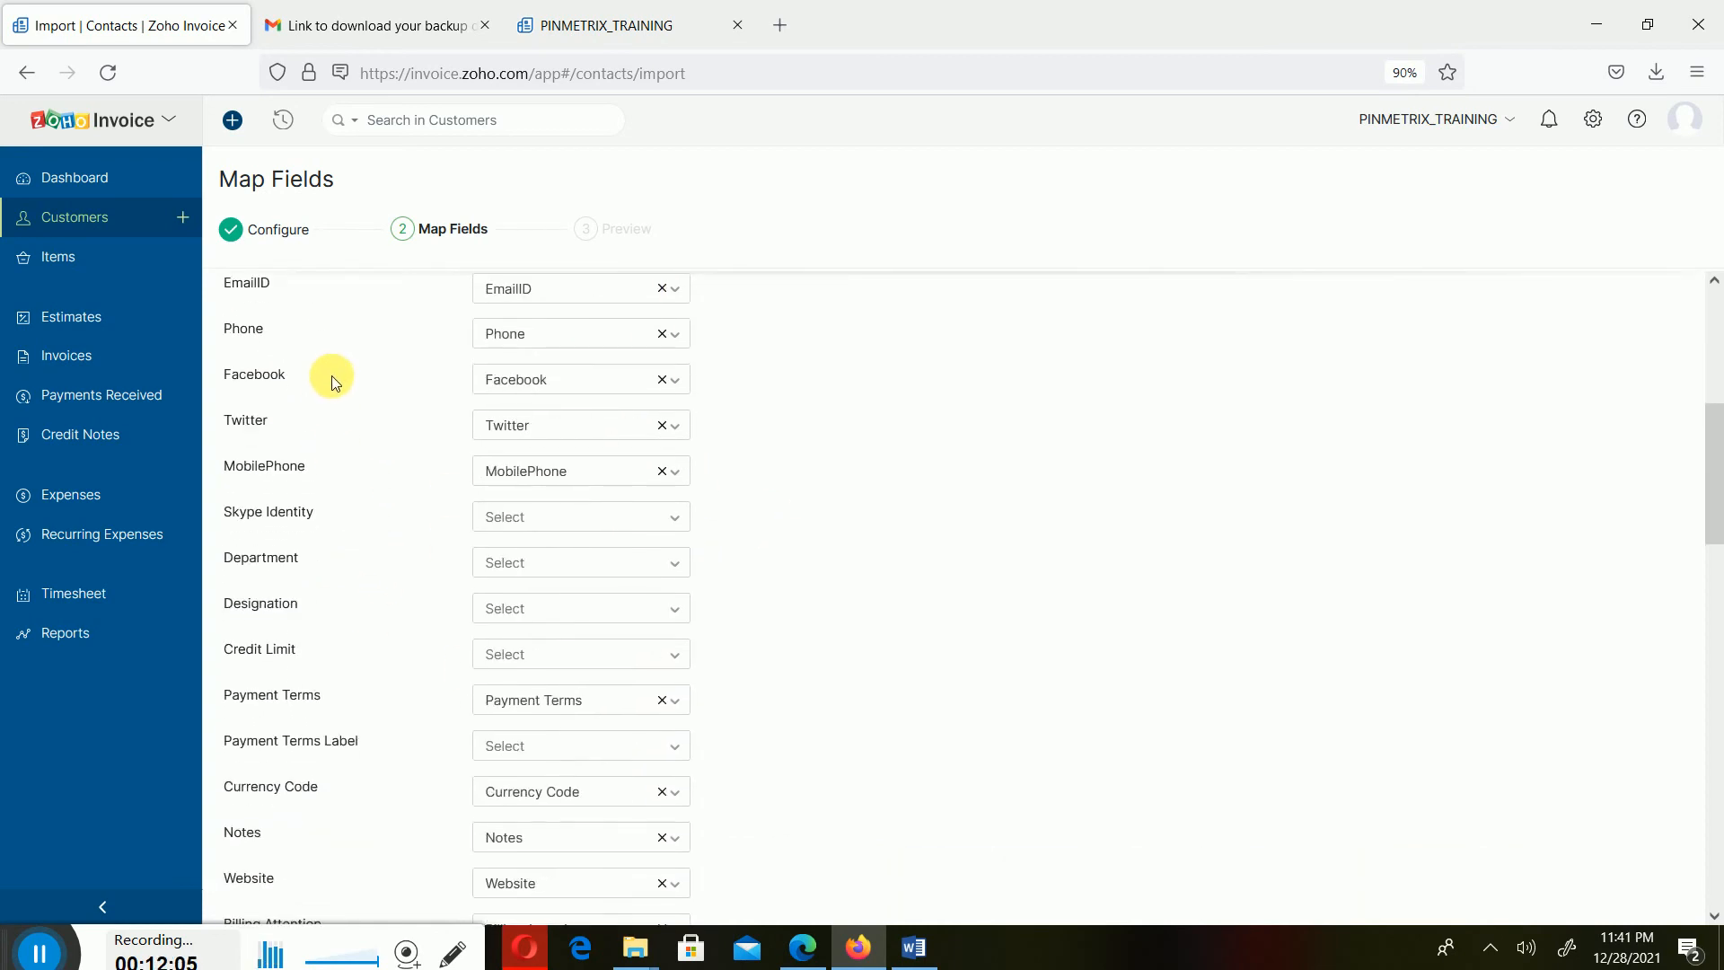
pyautogui.scroll(-11, 332, 382)
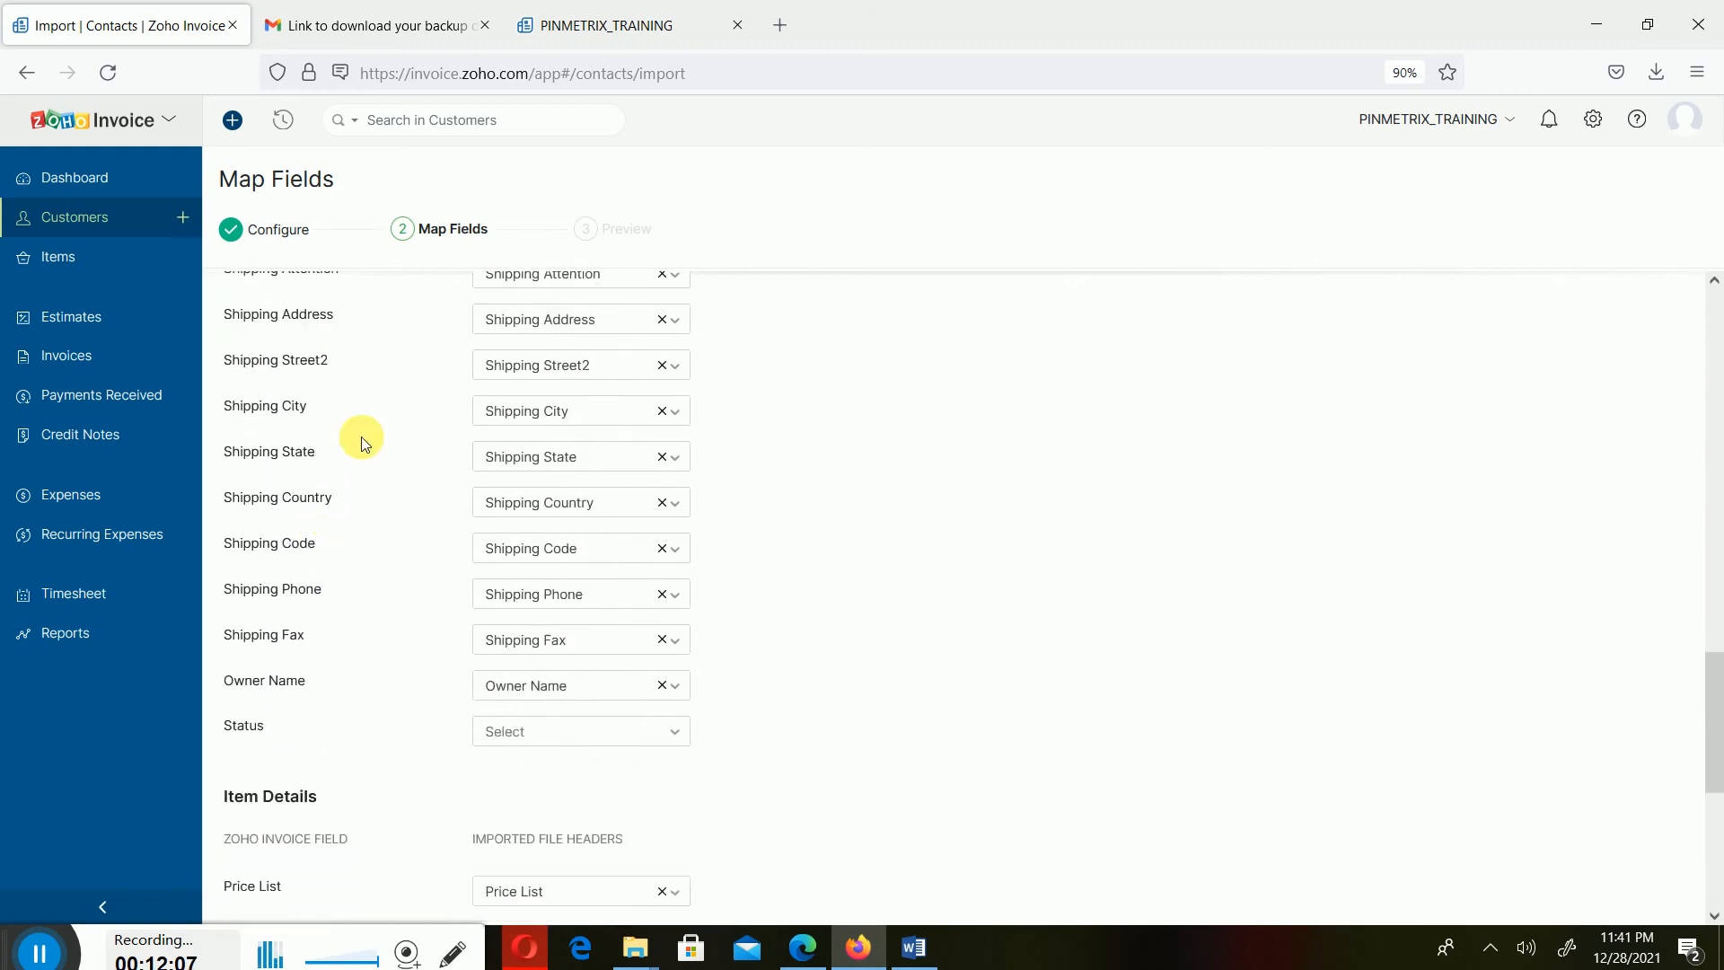
pyautogui.scroll(-3, 361, 440)
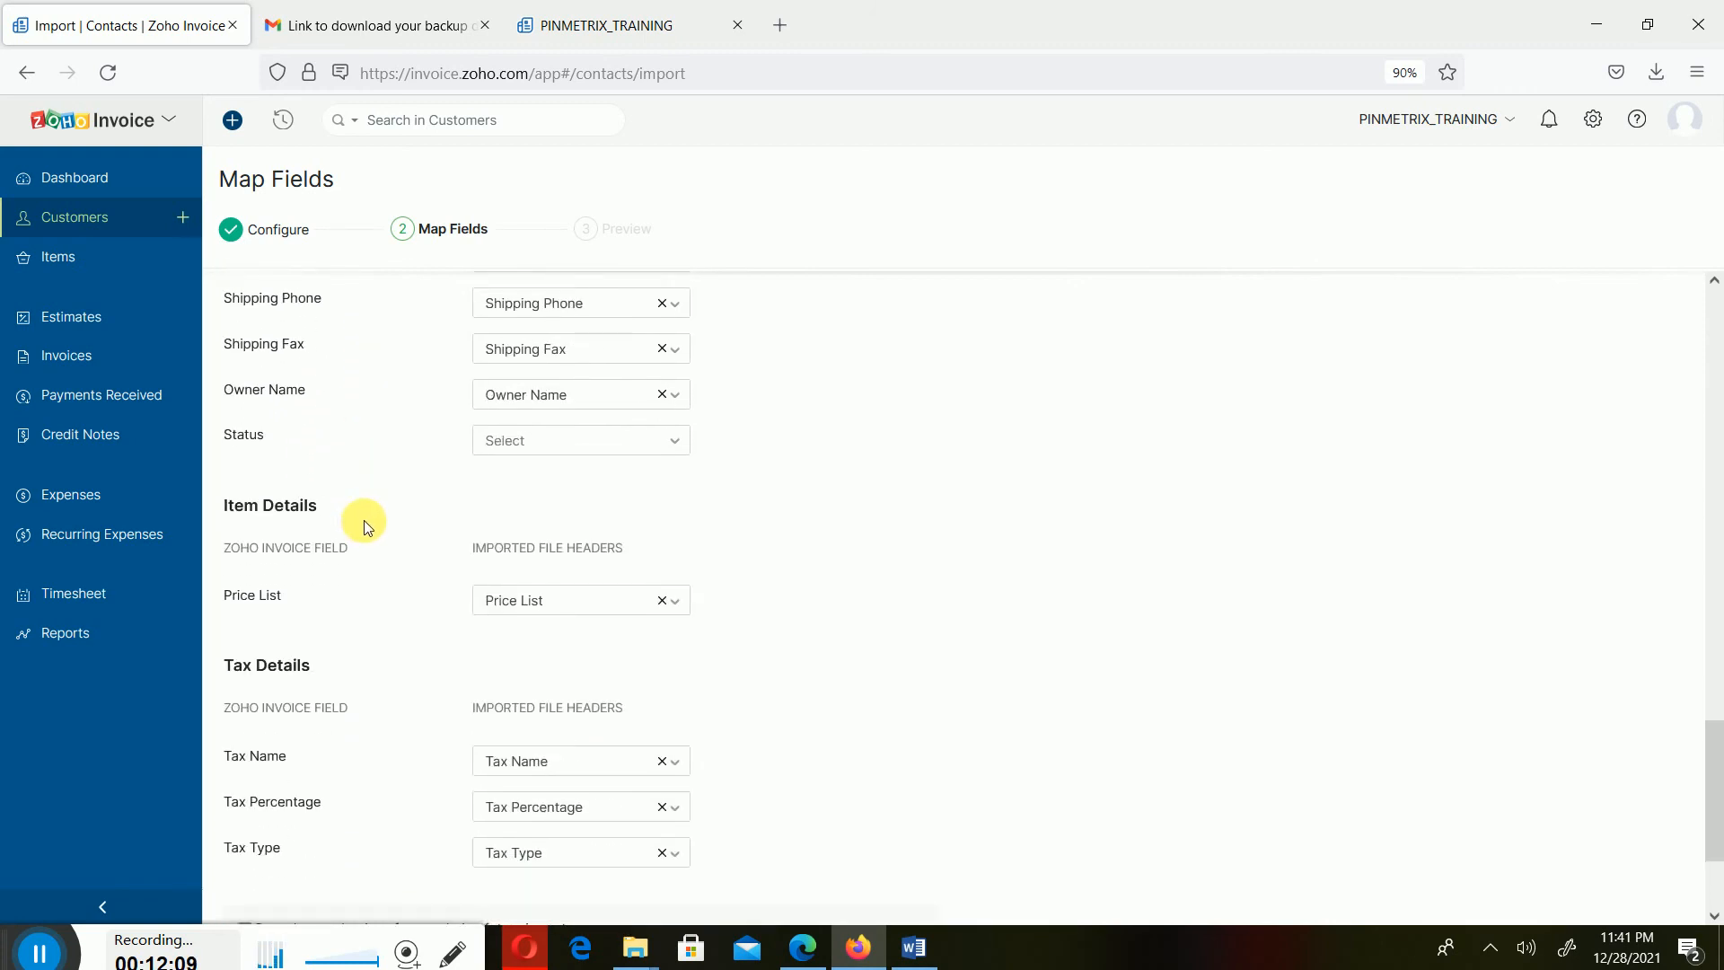
pyautogui.scroll(20, 364, 521)
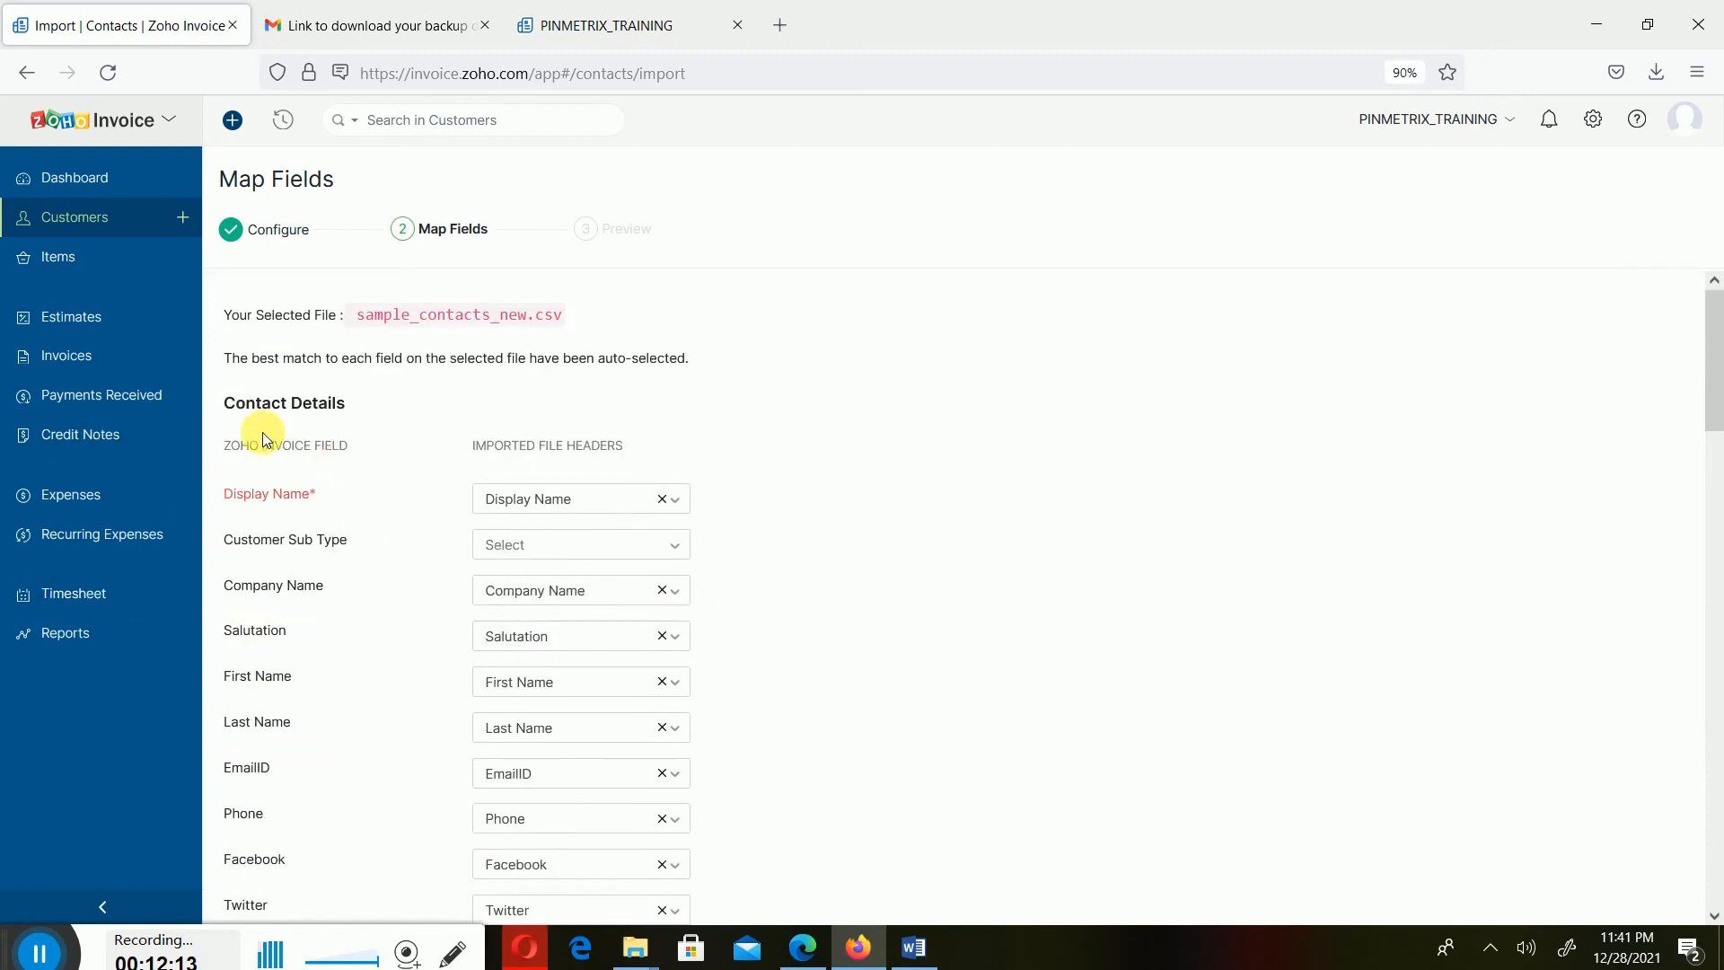
pyautogui.scroll(-6, 330, 637)
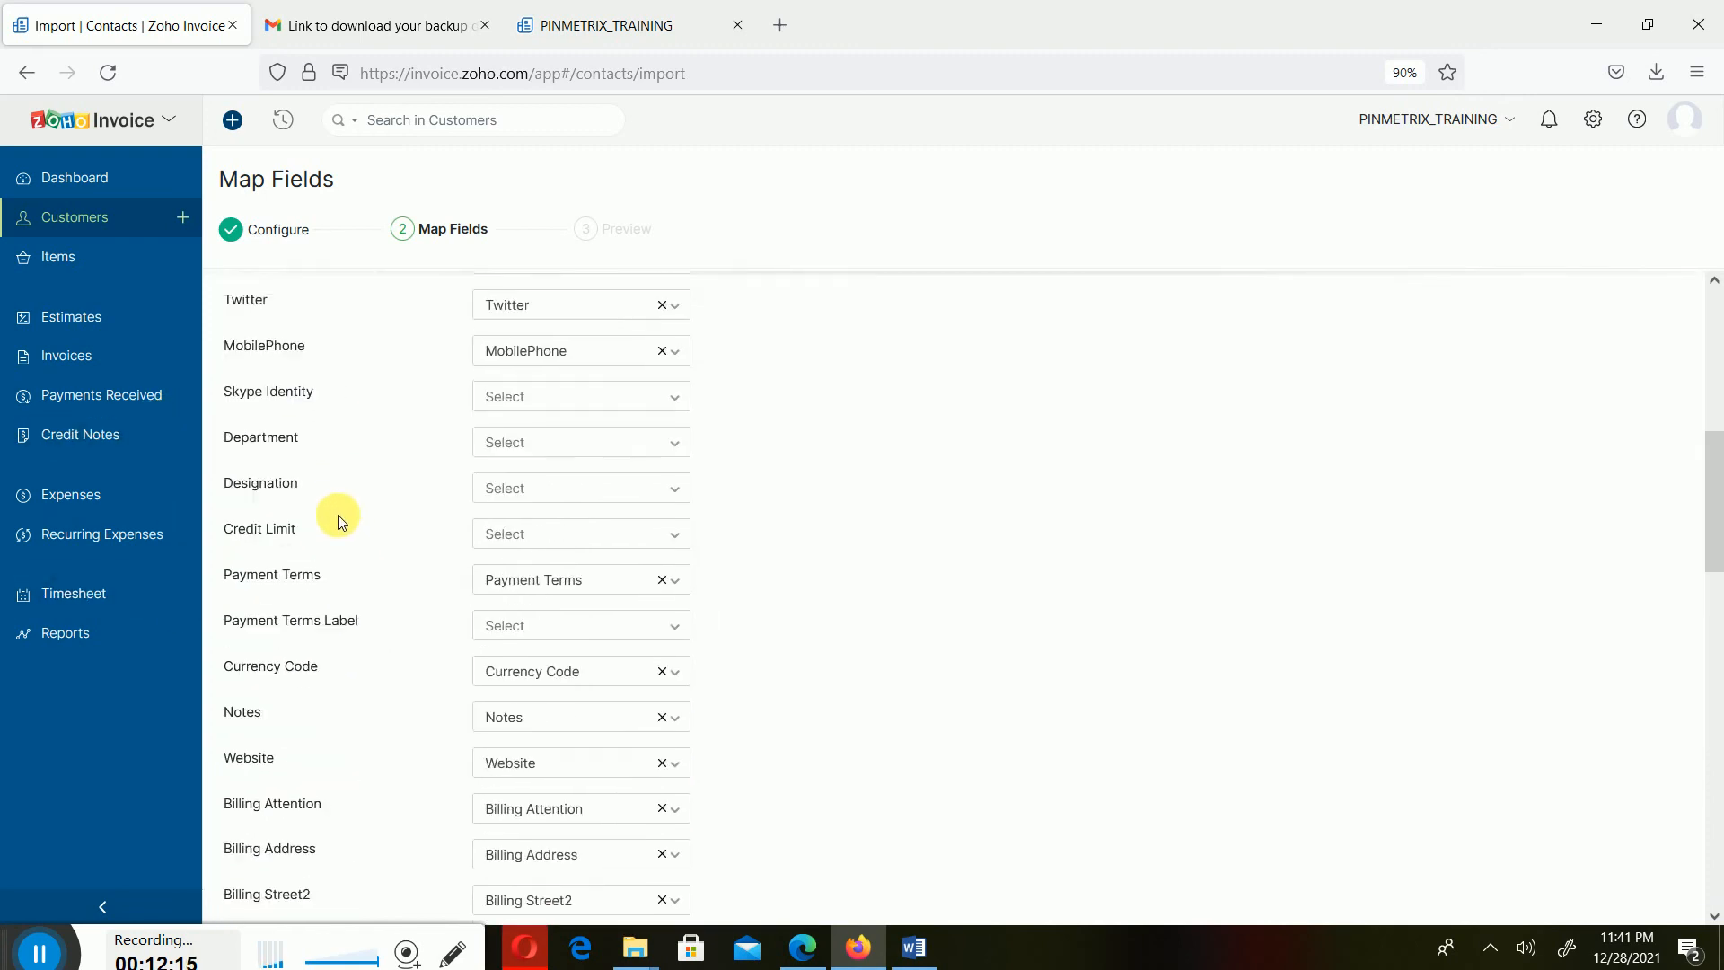
pyautogui.scroll(4, 341, 516)
pyautogui.scroll(3, 347, 521)
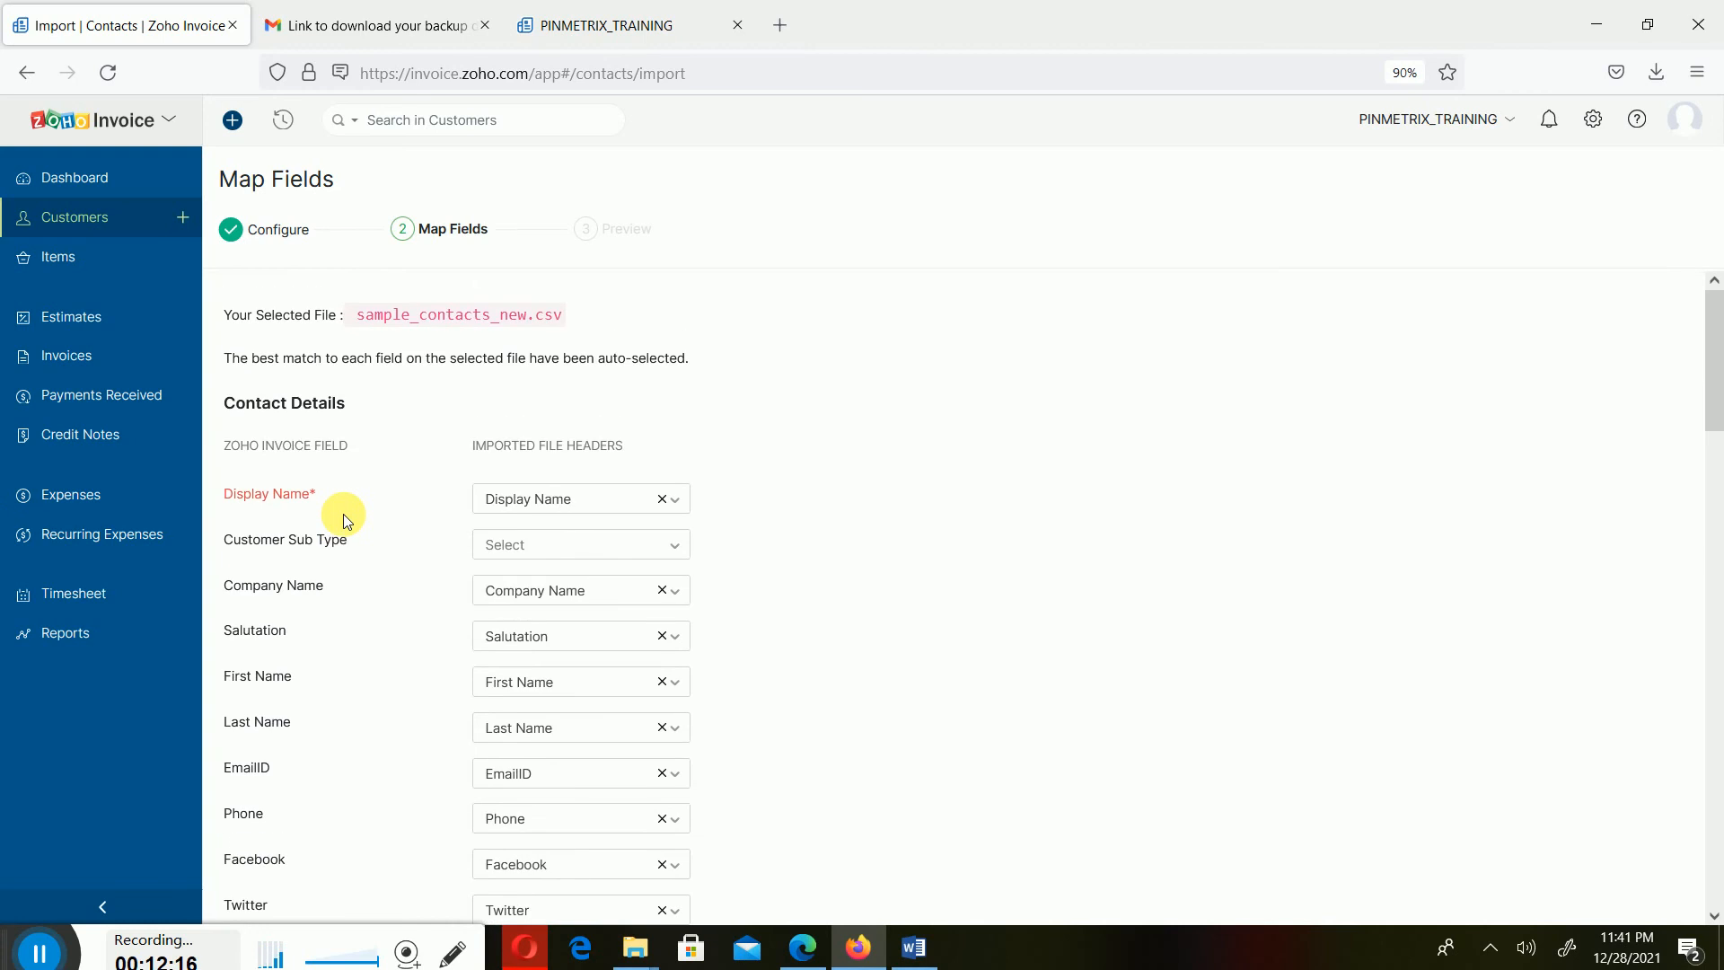
pyautogui.click(615, 510)
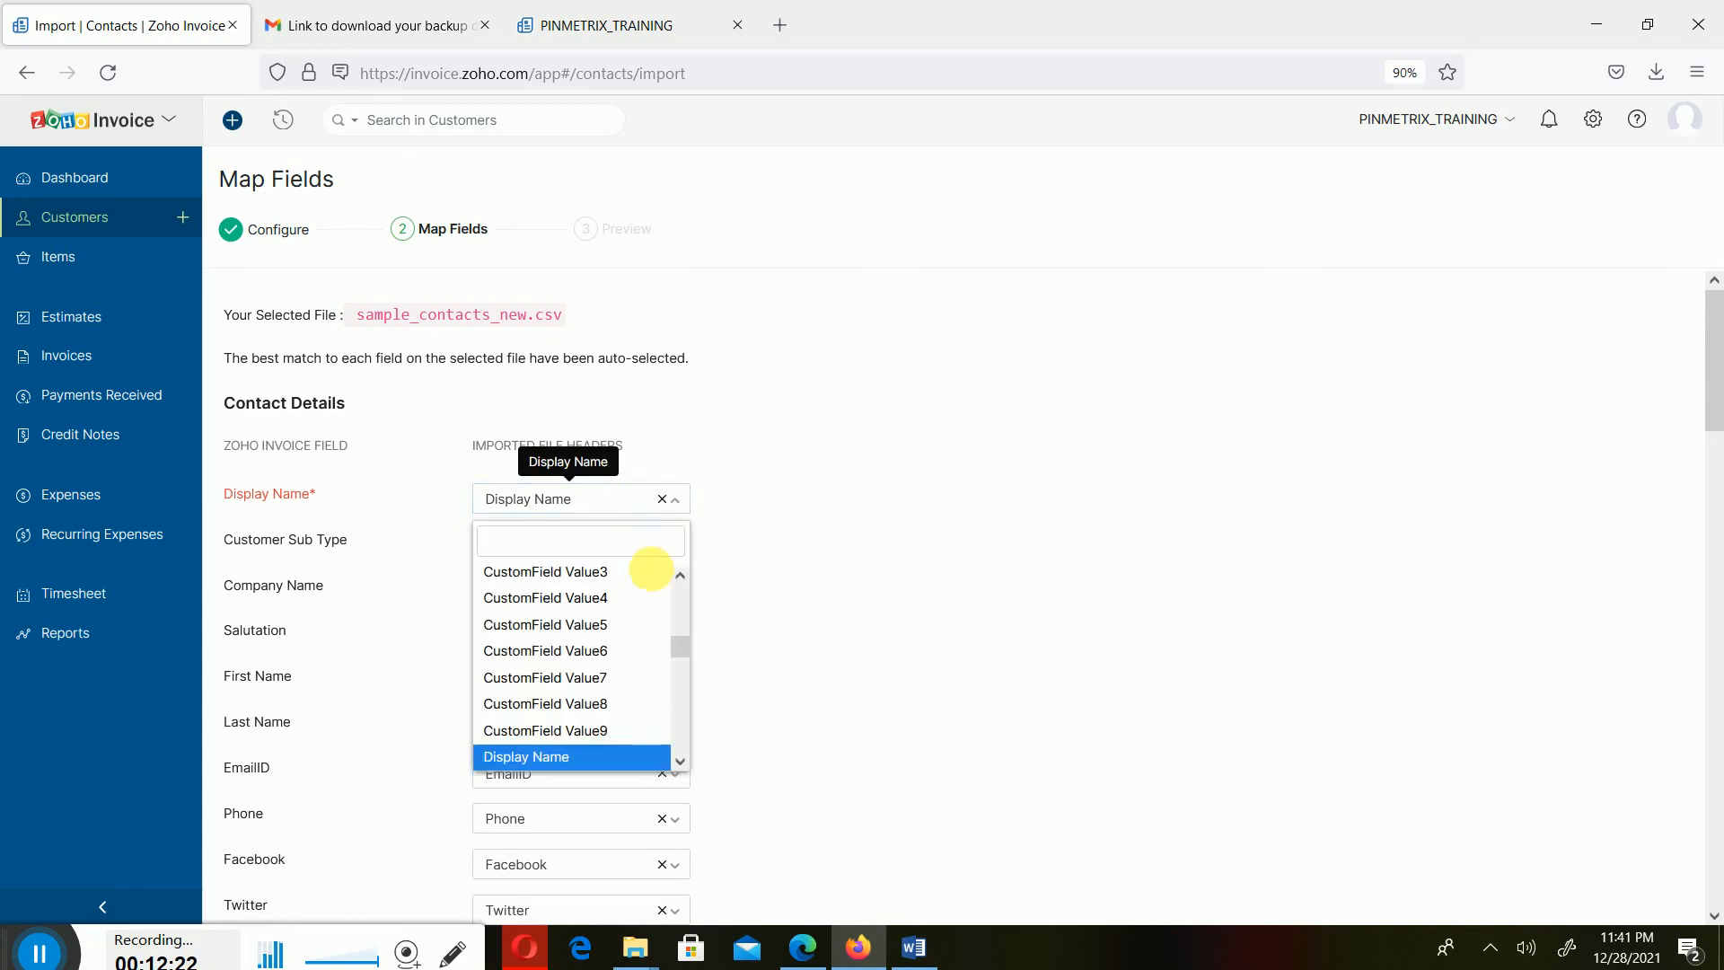
pyautogui.click(889, 599)
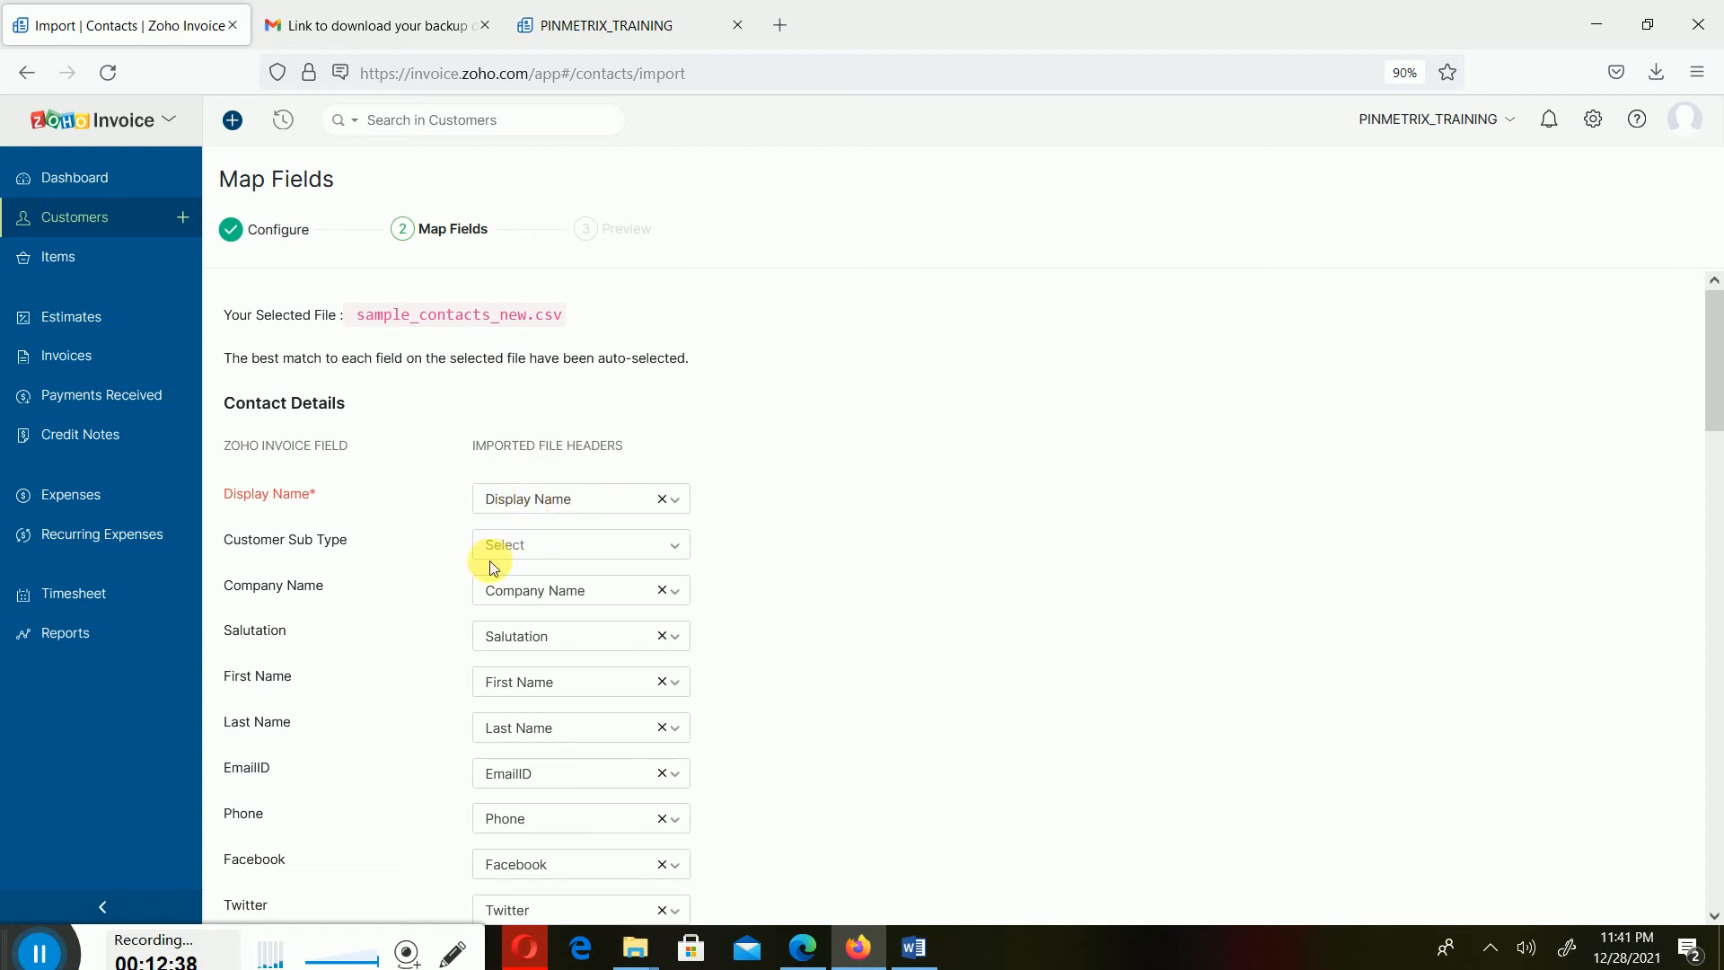
pyautogui.scroll(-5, 521, 601)
pyautogui.scroll(-4, 526, 604)
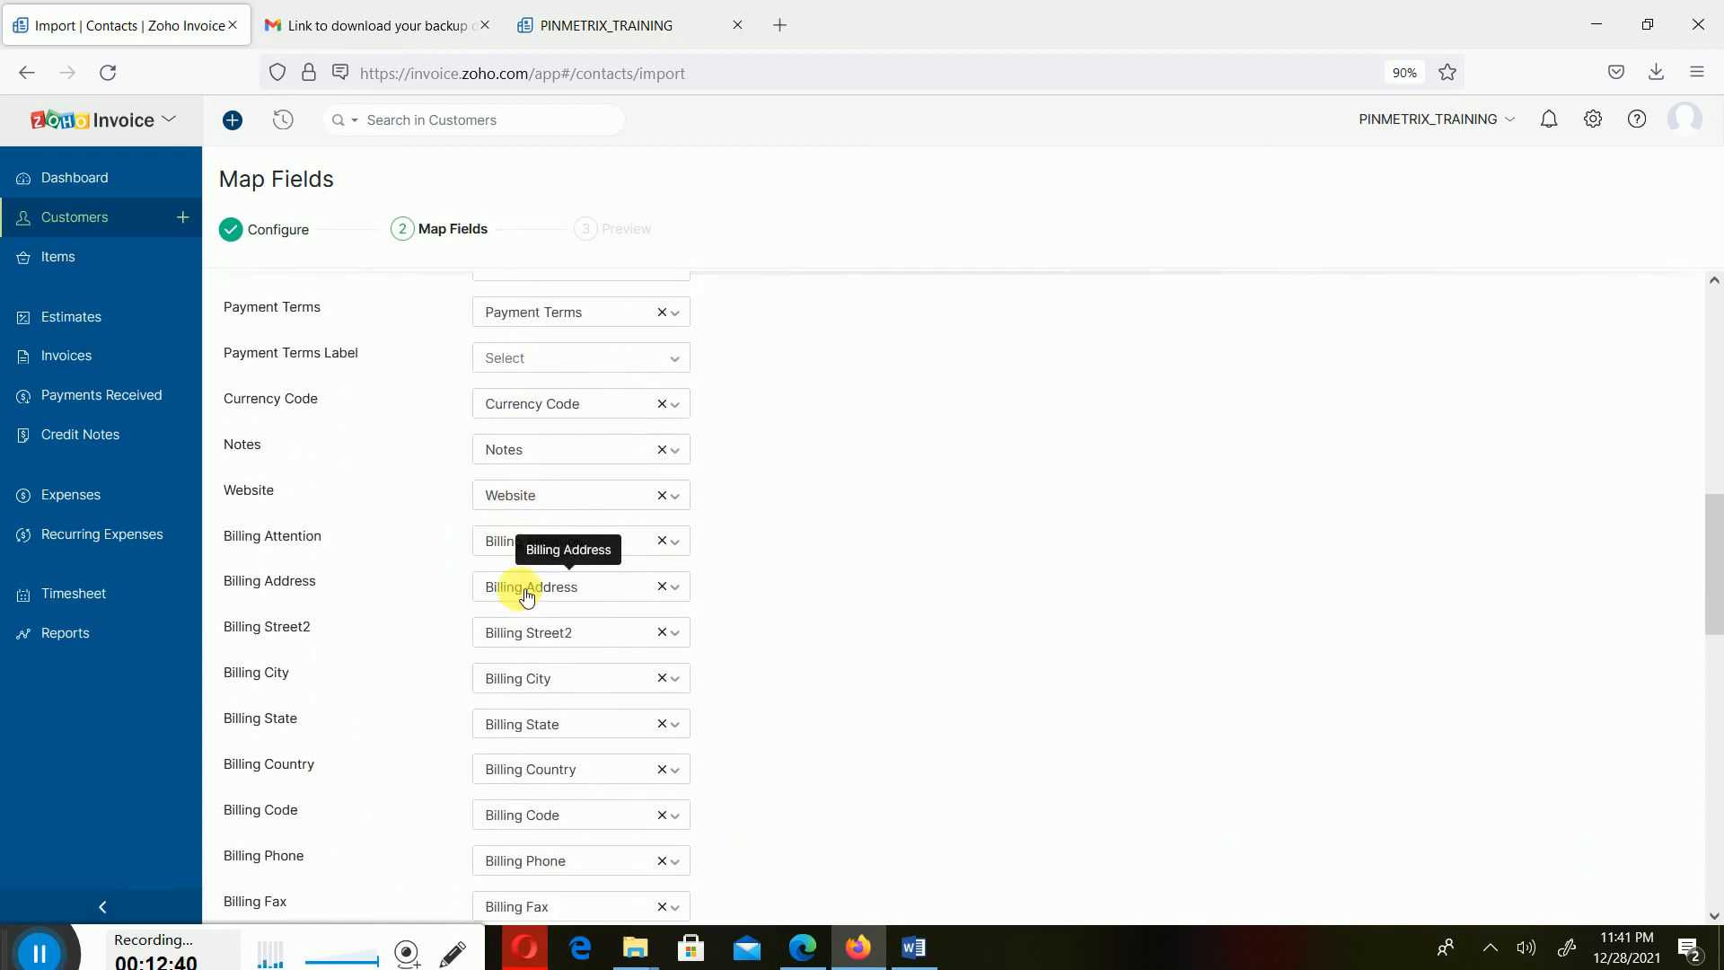
pyautogui.scroll(-1, 527, 597)
pyautogui.scroll(-11, 527, 594)
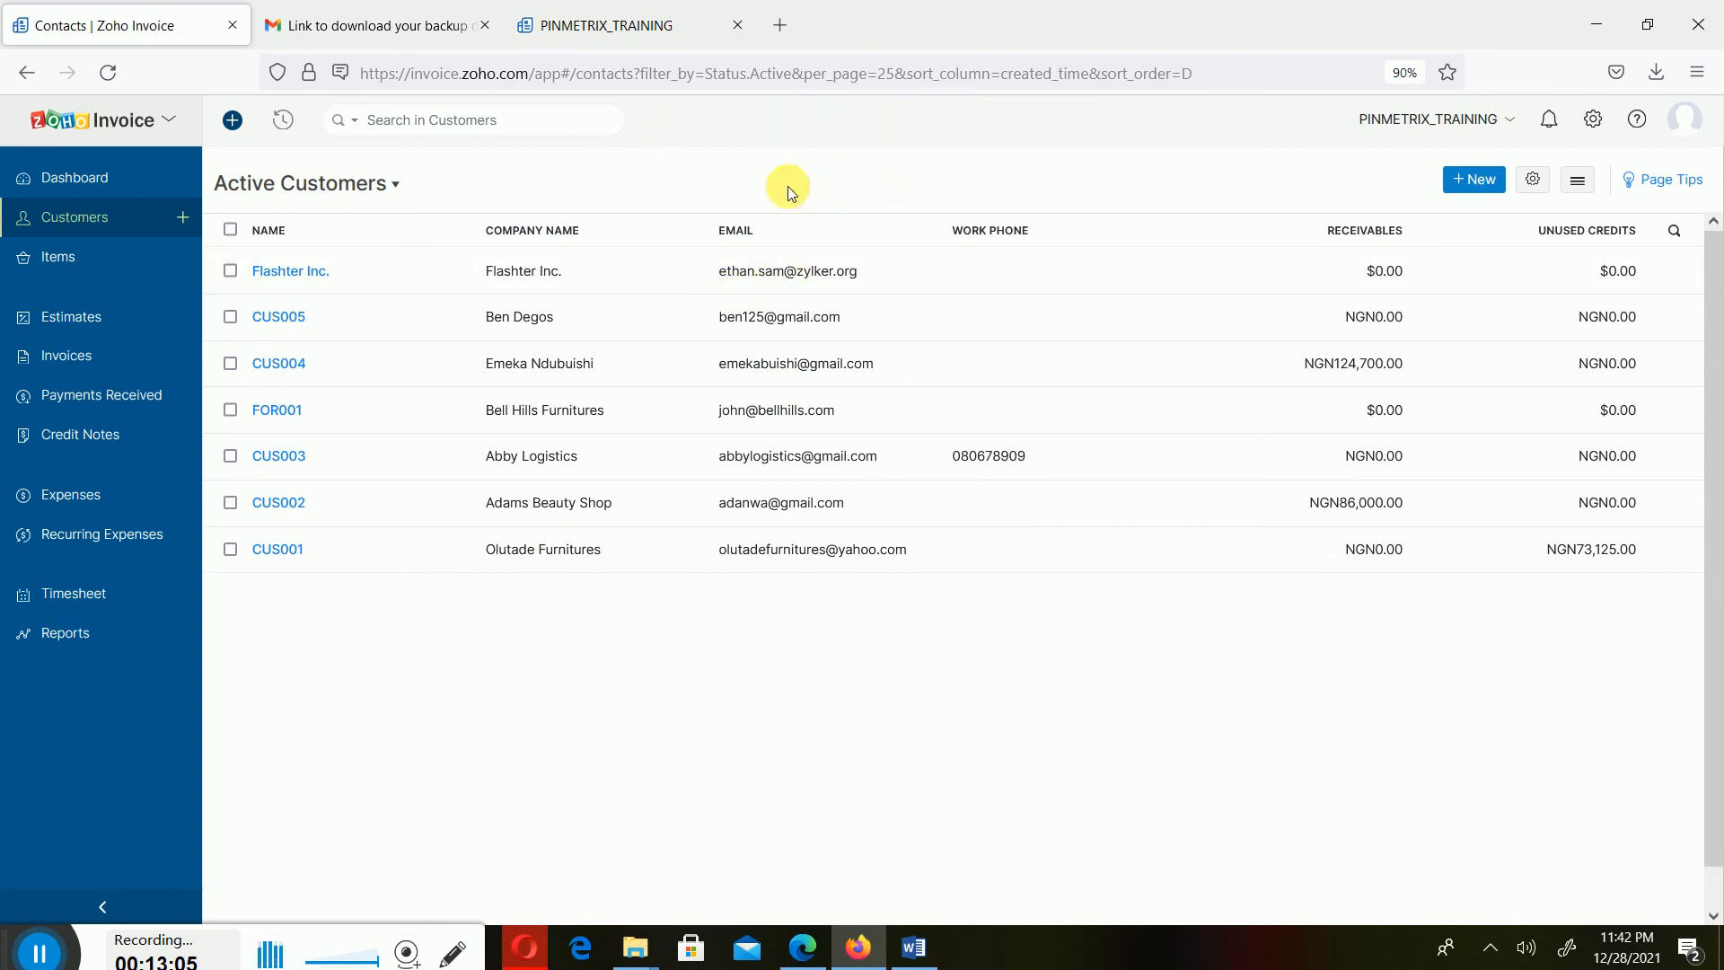
# - Open the imported Flashter Inc. customer for editing and clear its tax rate
pyautogui.click(593, 280)
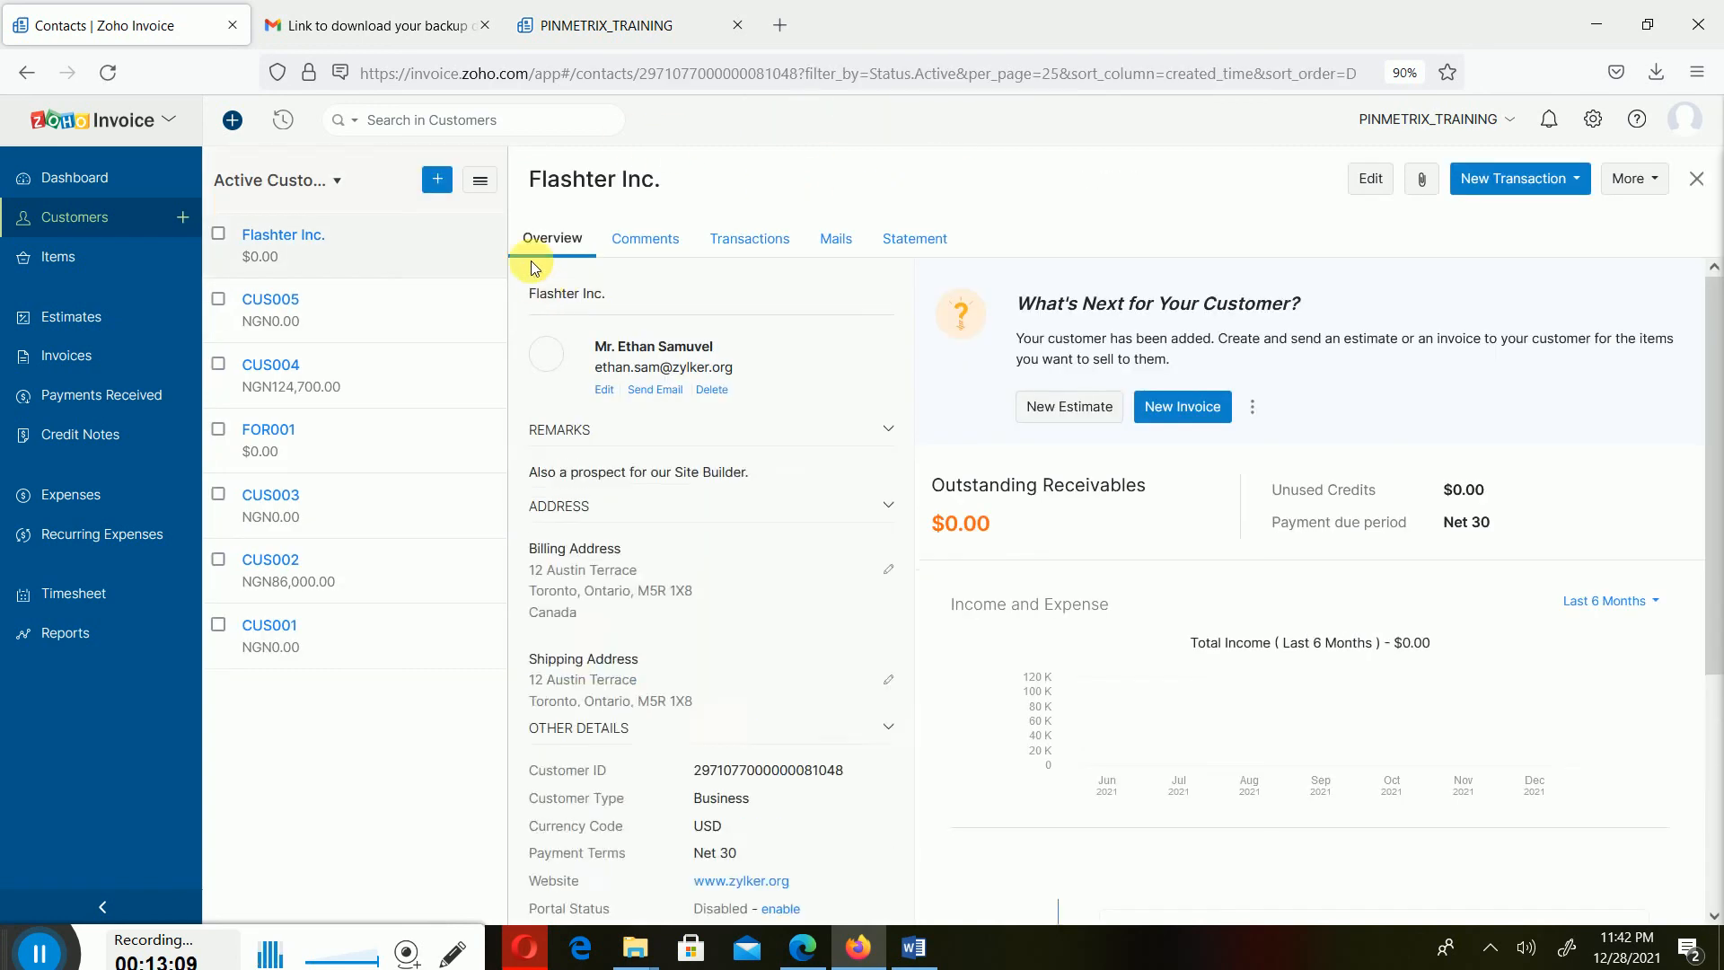
pyautogui.click(1371, 176)
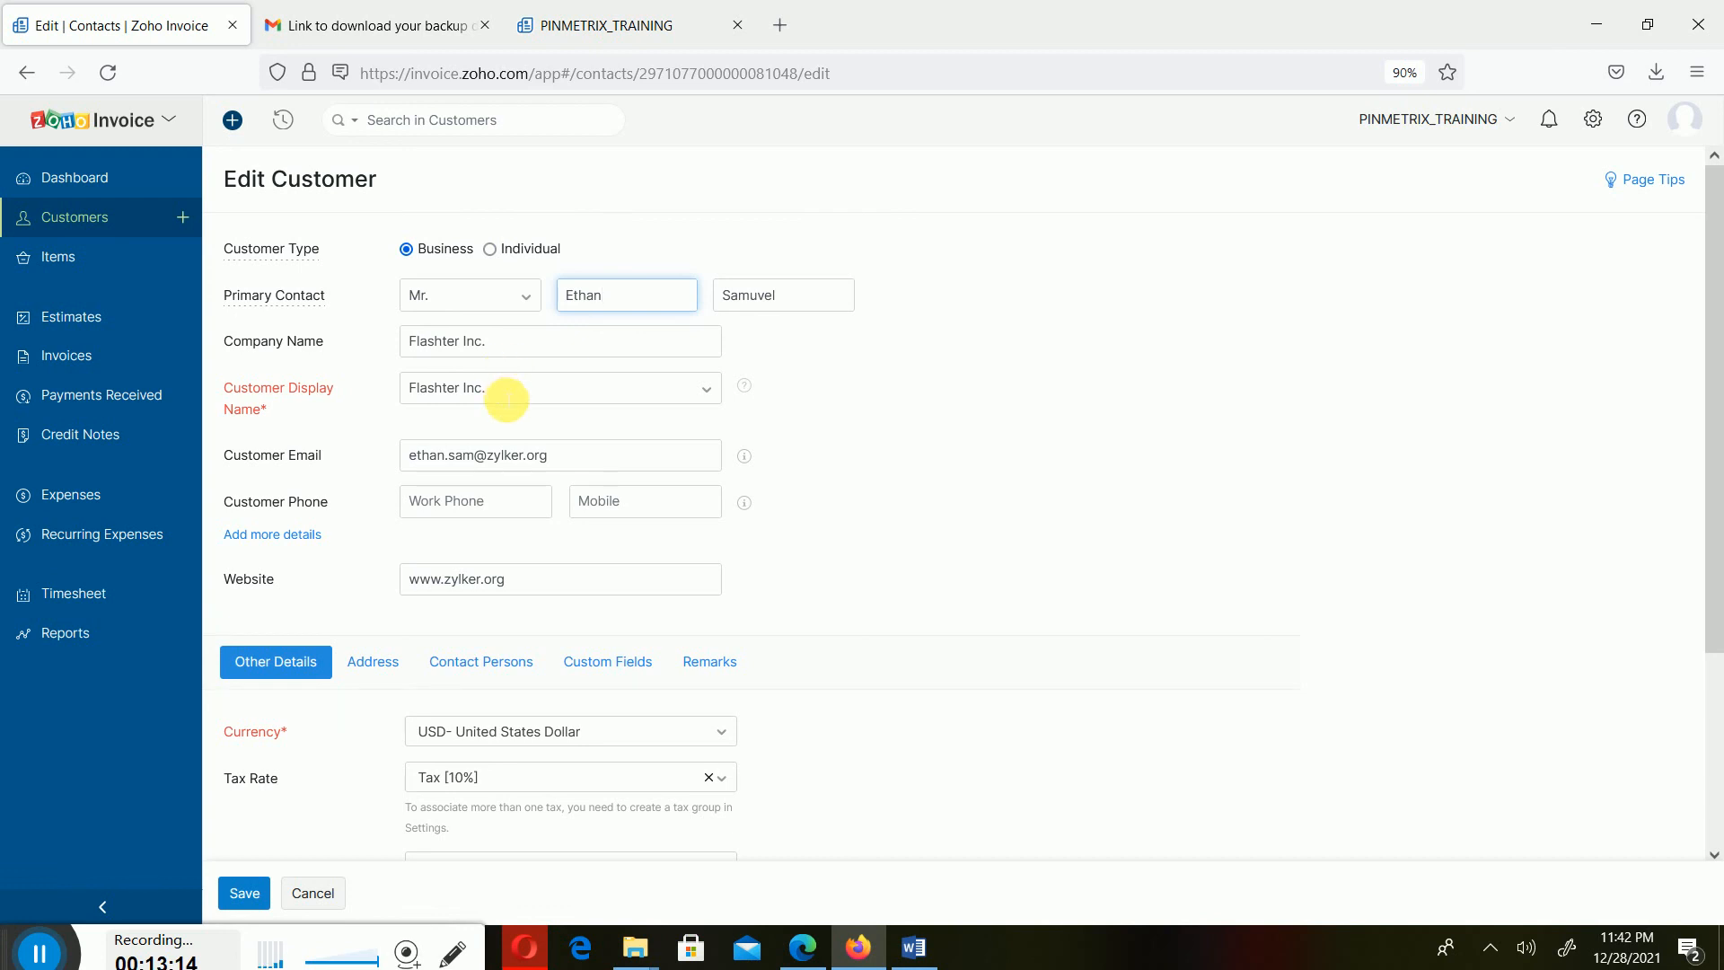
pyautogui.scroll(-5, 547, 429)
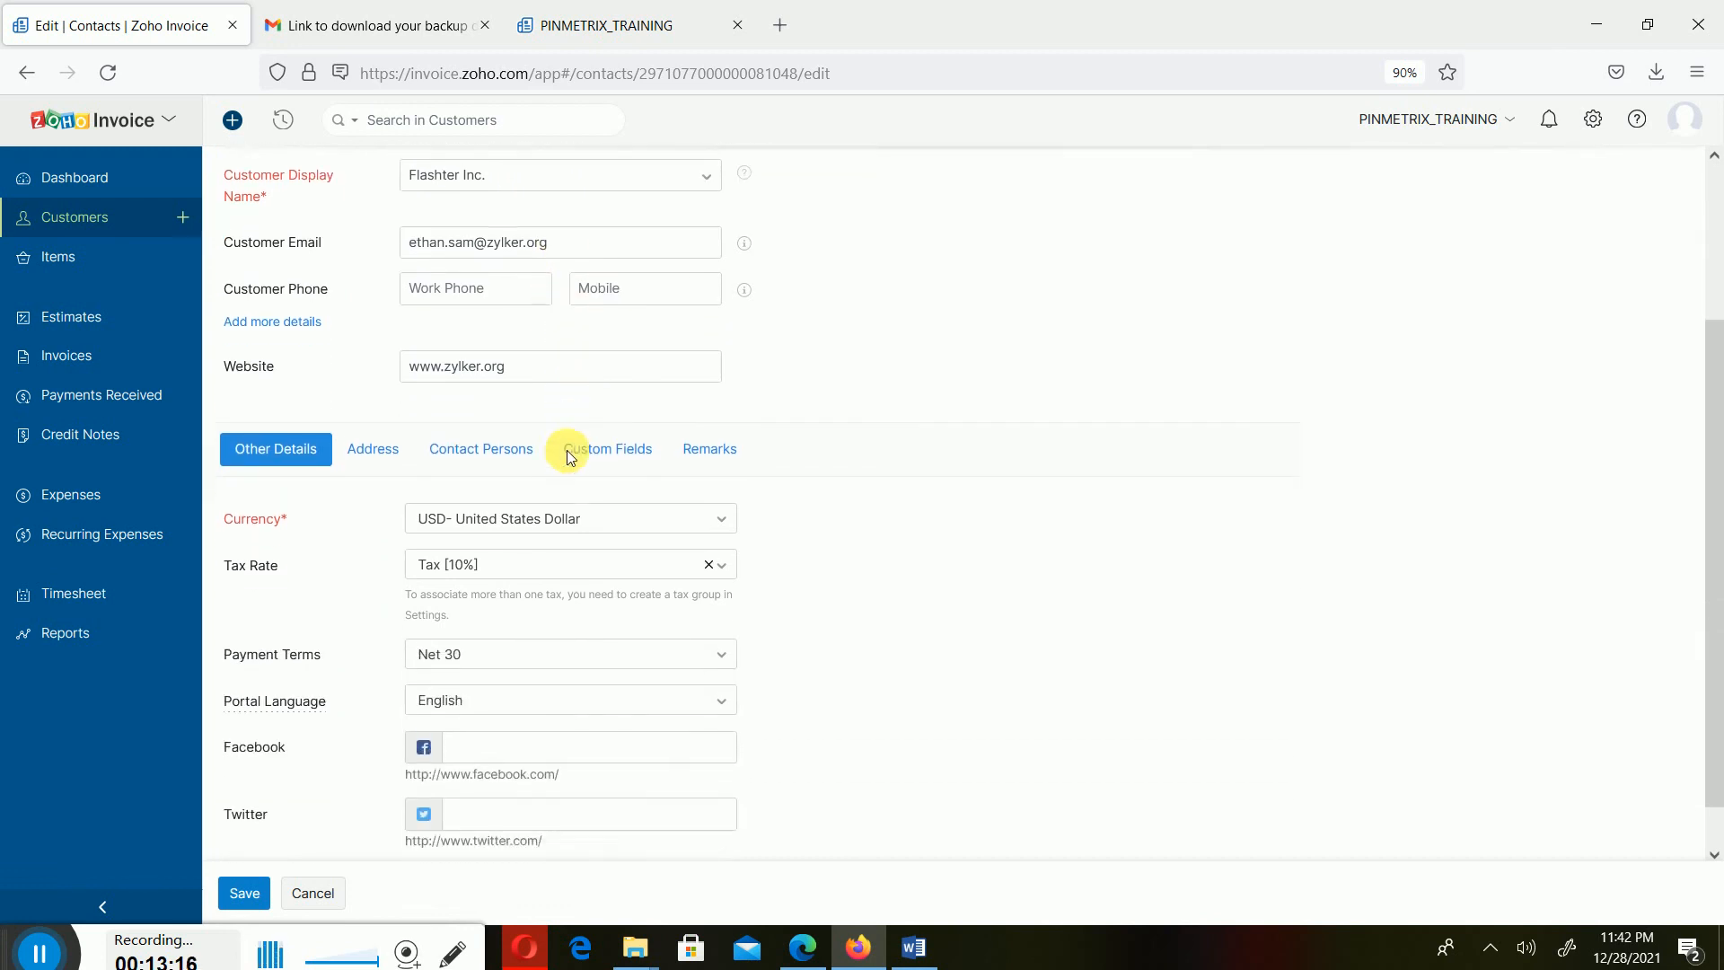
pyautogui.scroll(-1, 567, 456)
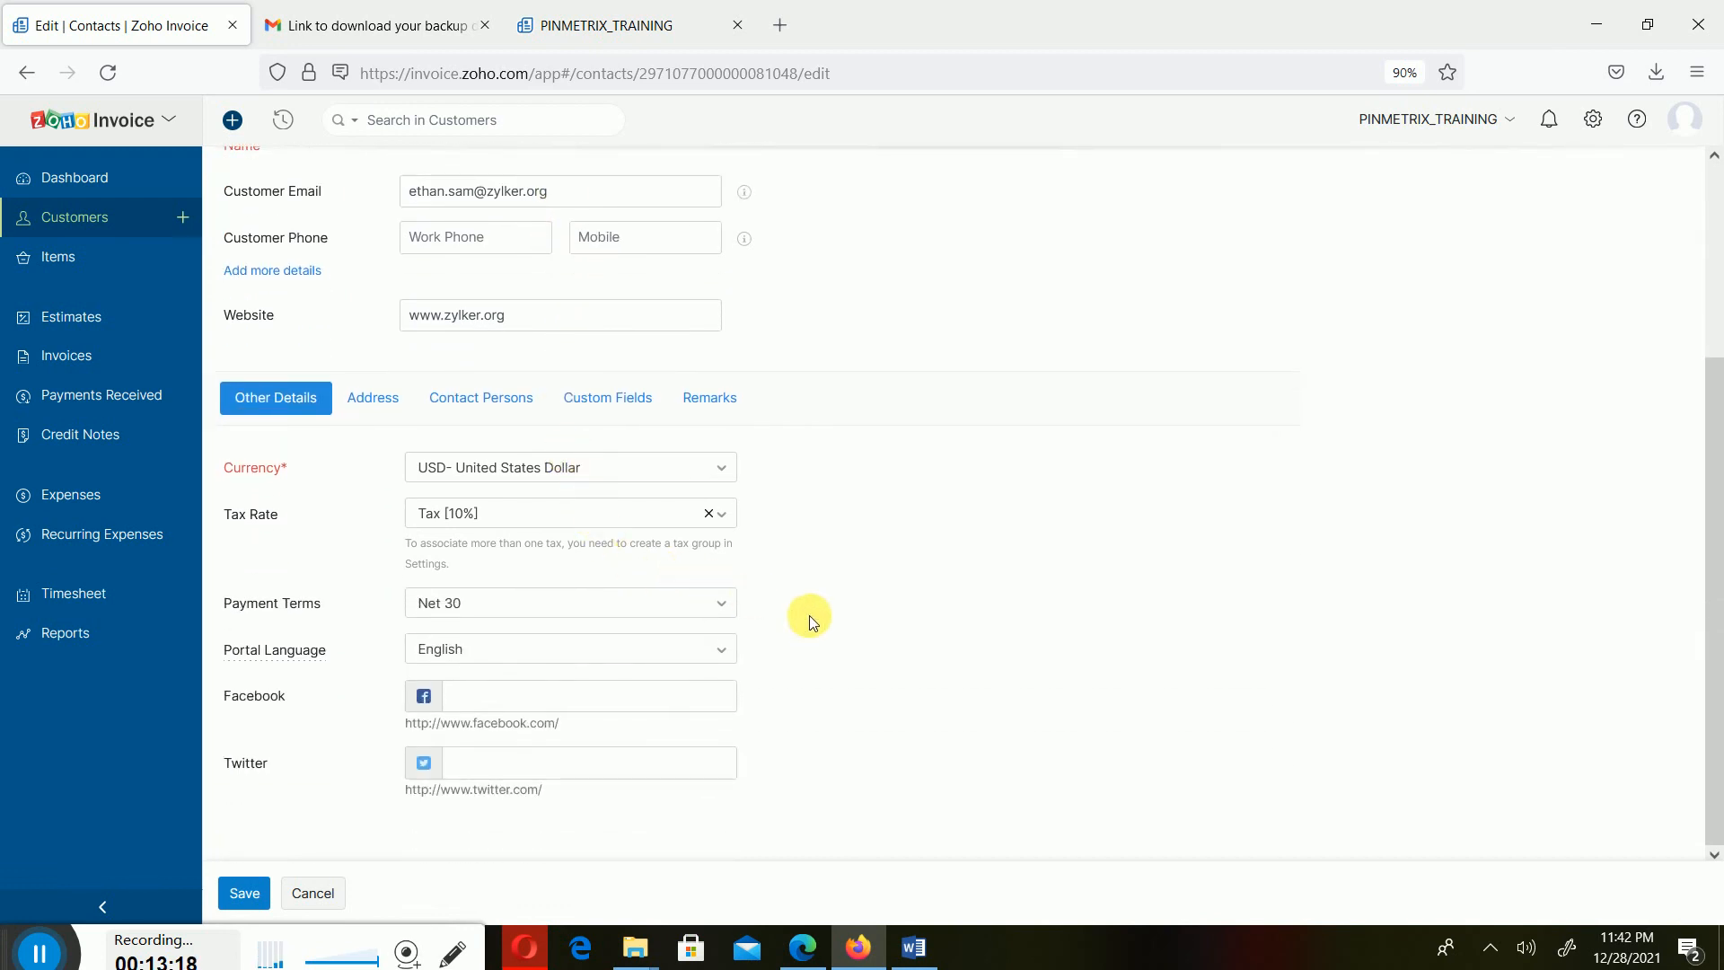
pyautogui.click(709, 516)
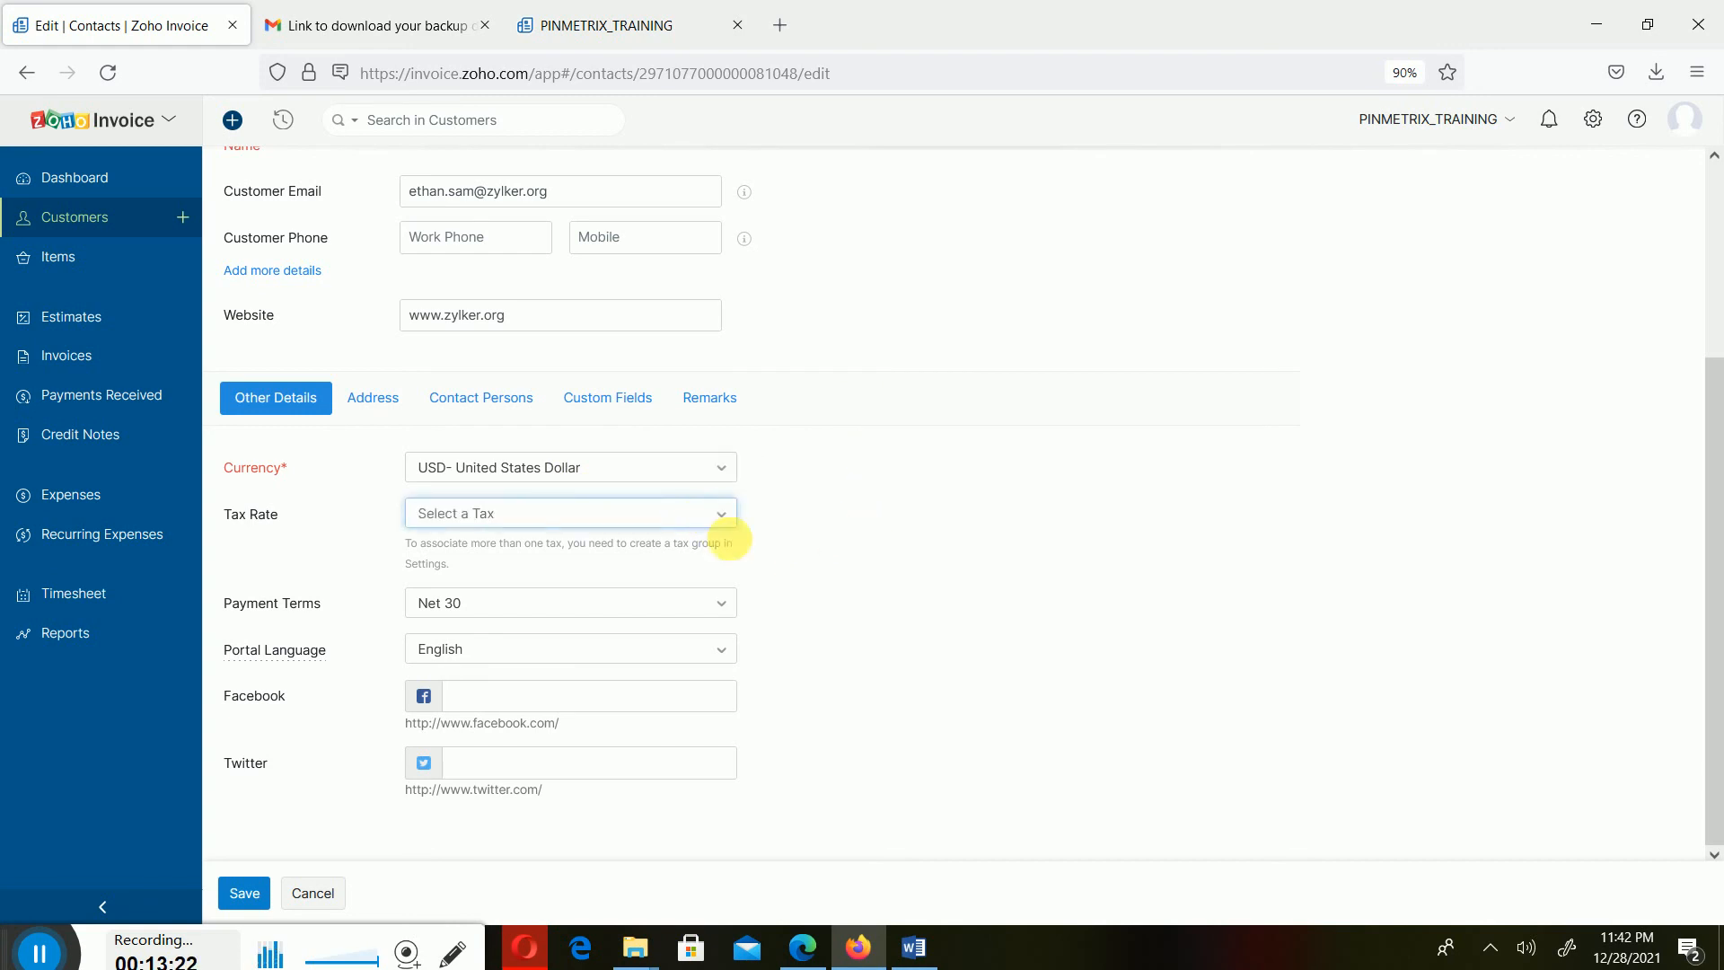
pyautogui.click(1043, 650)
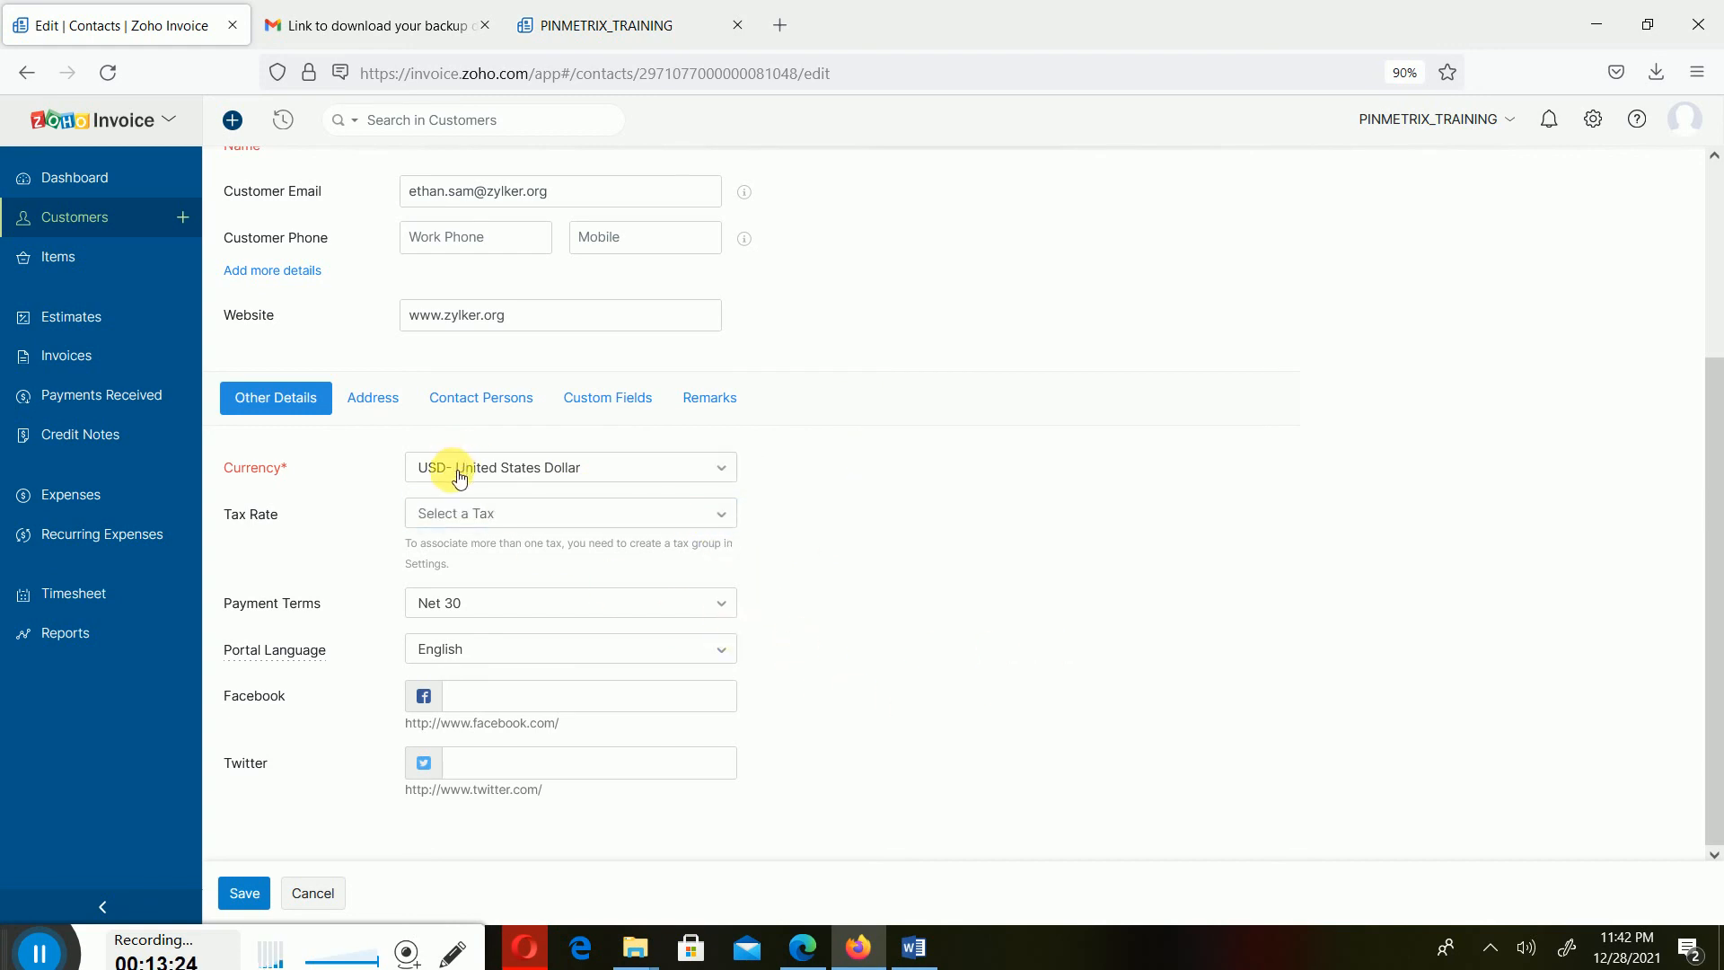
# - Browse the Address, Contact Persons, Custom Fields and Remarks sections of the customer's edit form
pyautogui.scroll(3, 678, 444)
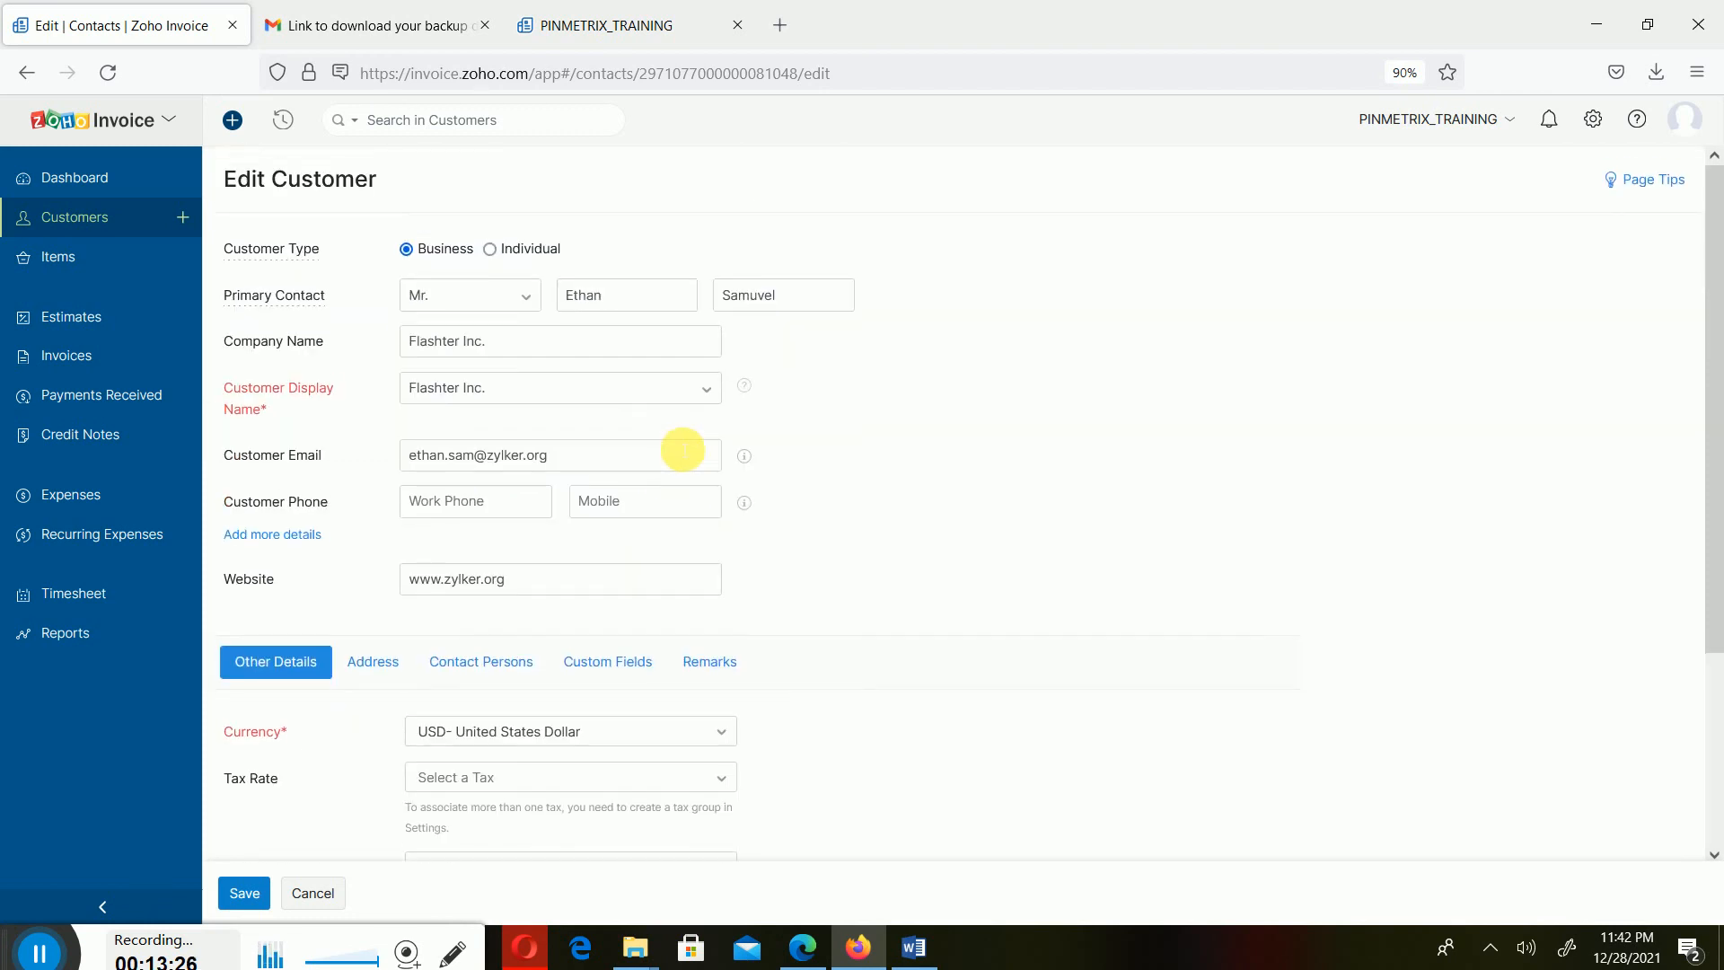
pyautogui.scroll(-3, 662, 446)
pyautogui.click(384, 403)
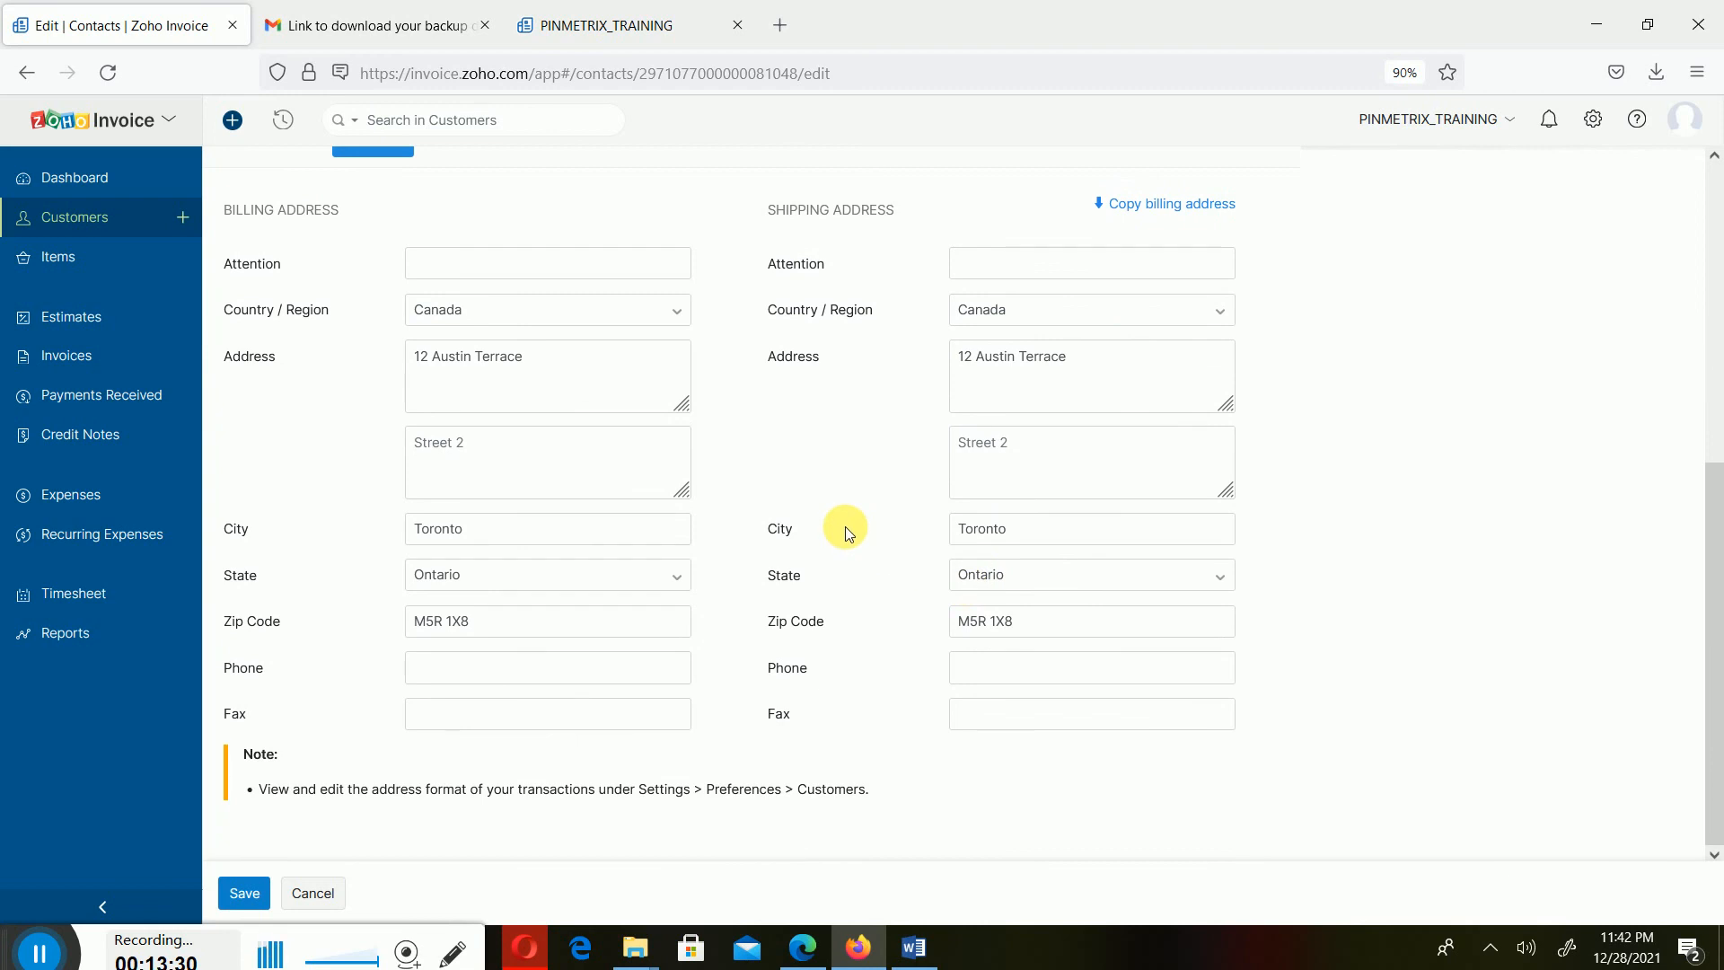
pyautogui.scroll(3, 923, 488)
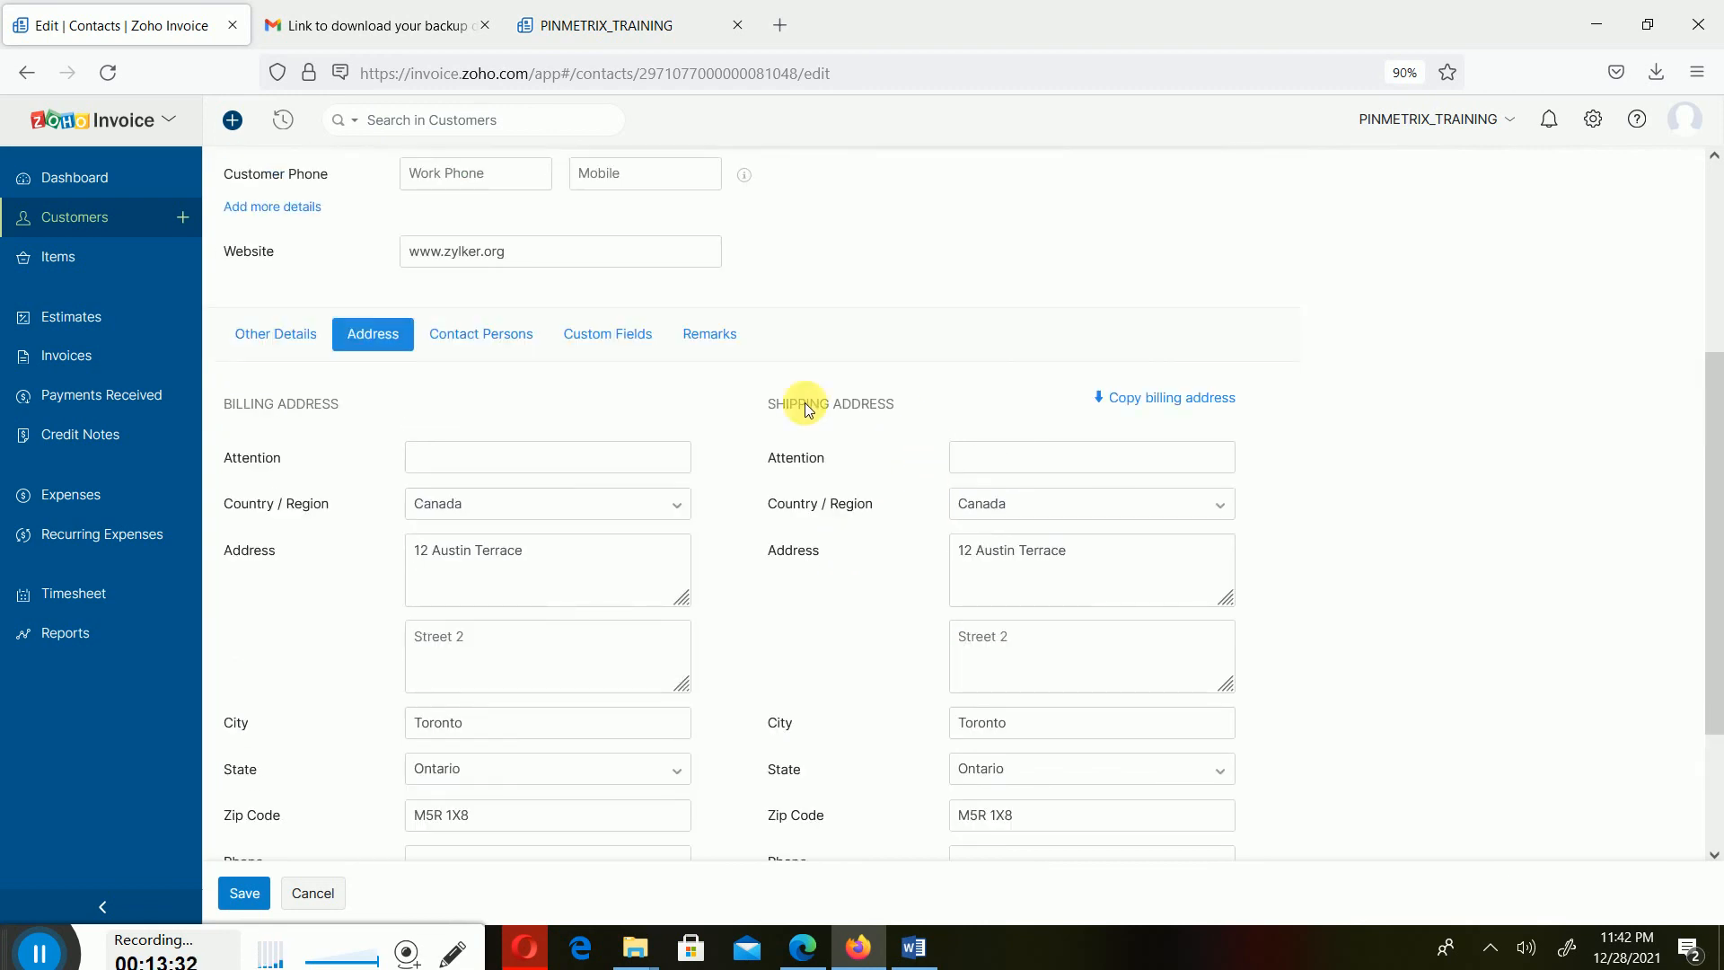
pyautogui.scroll(2, 509, 336)
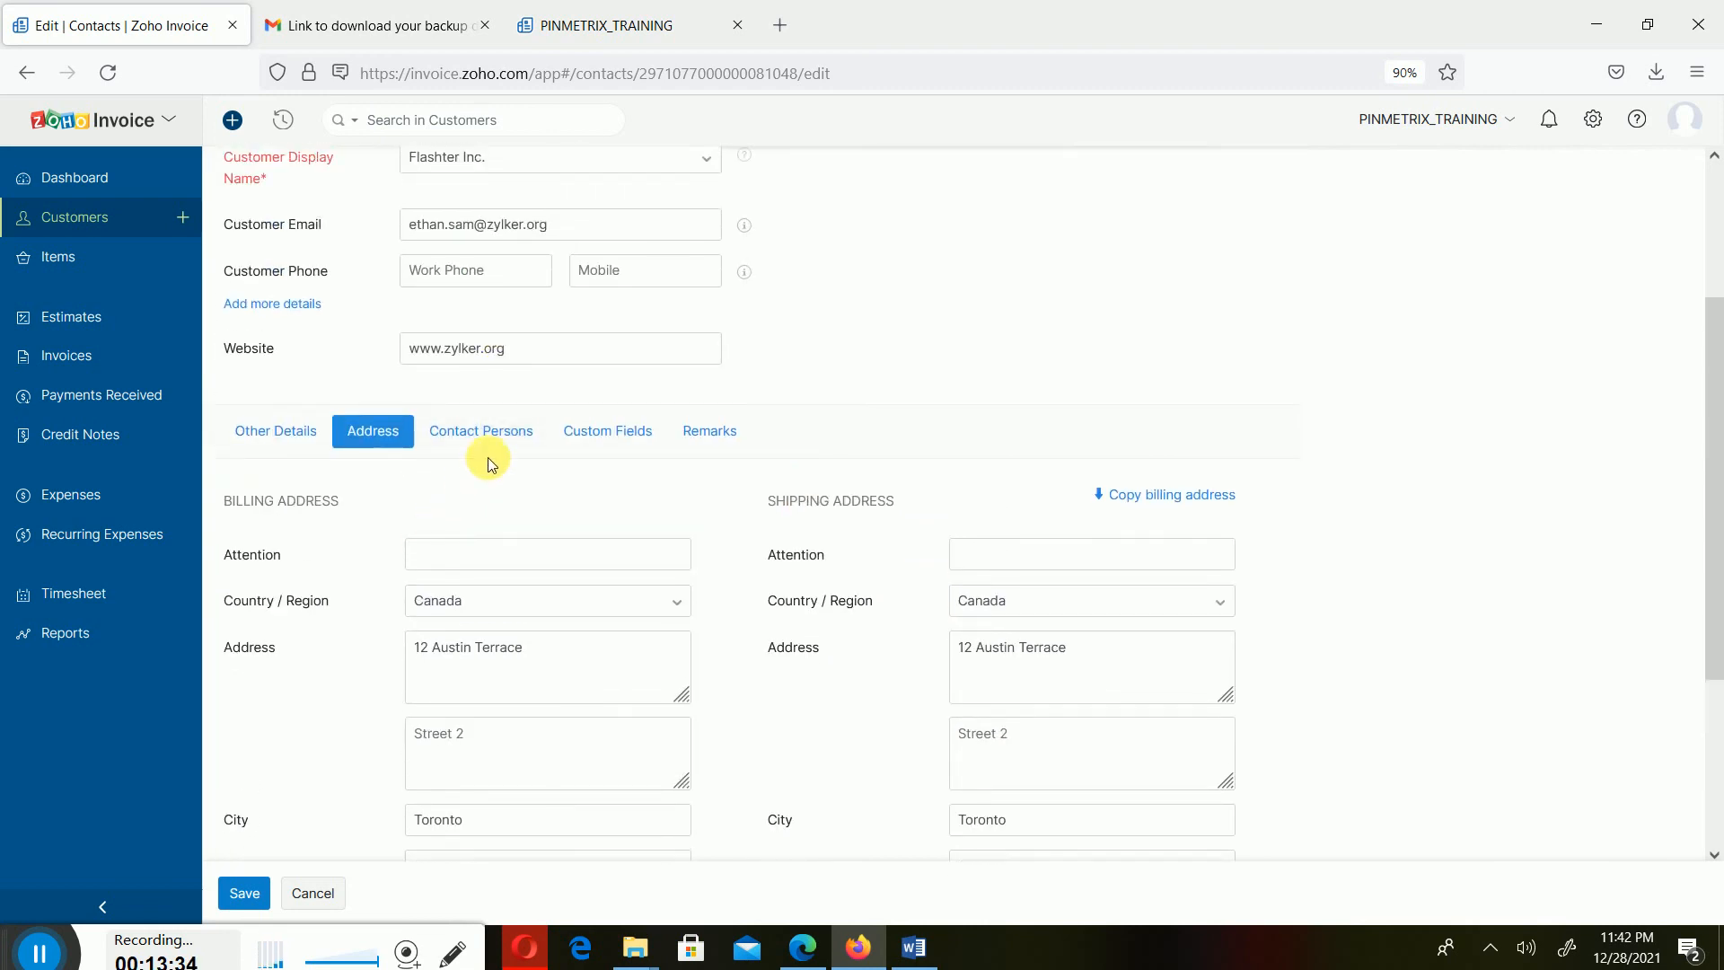
pyautogui.click(488, 429)
pyautogui.click(582, 557)
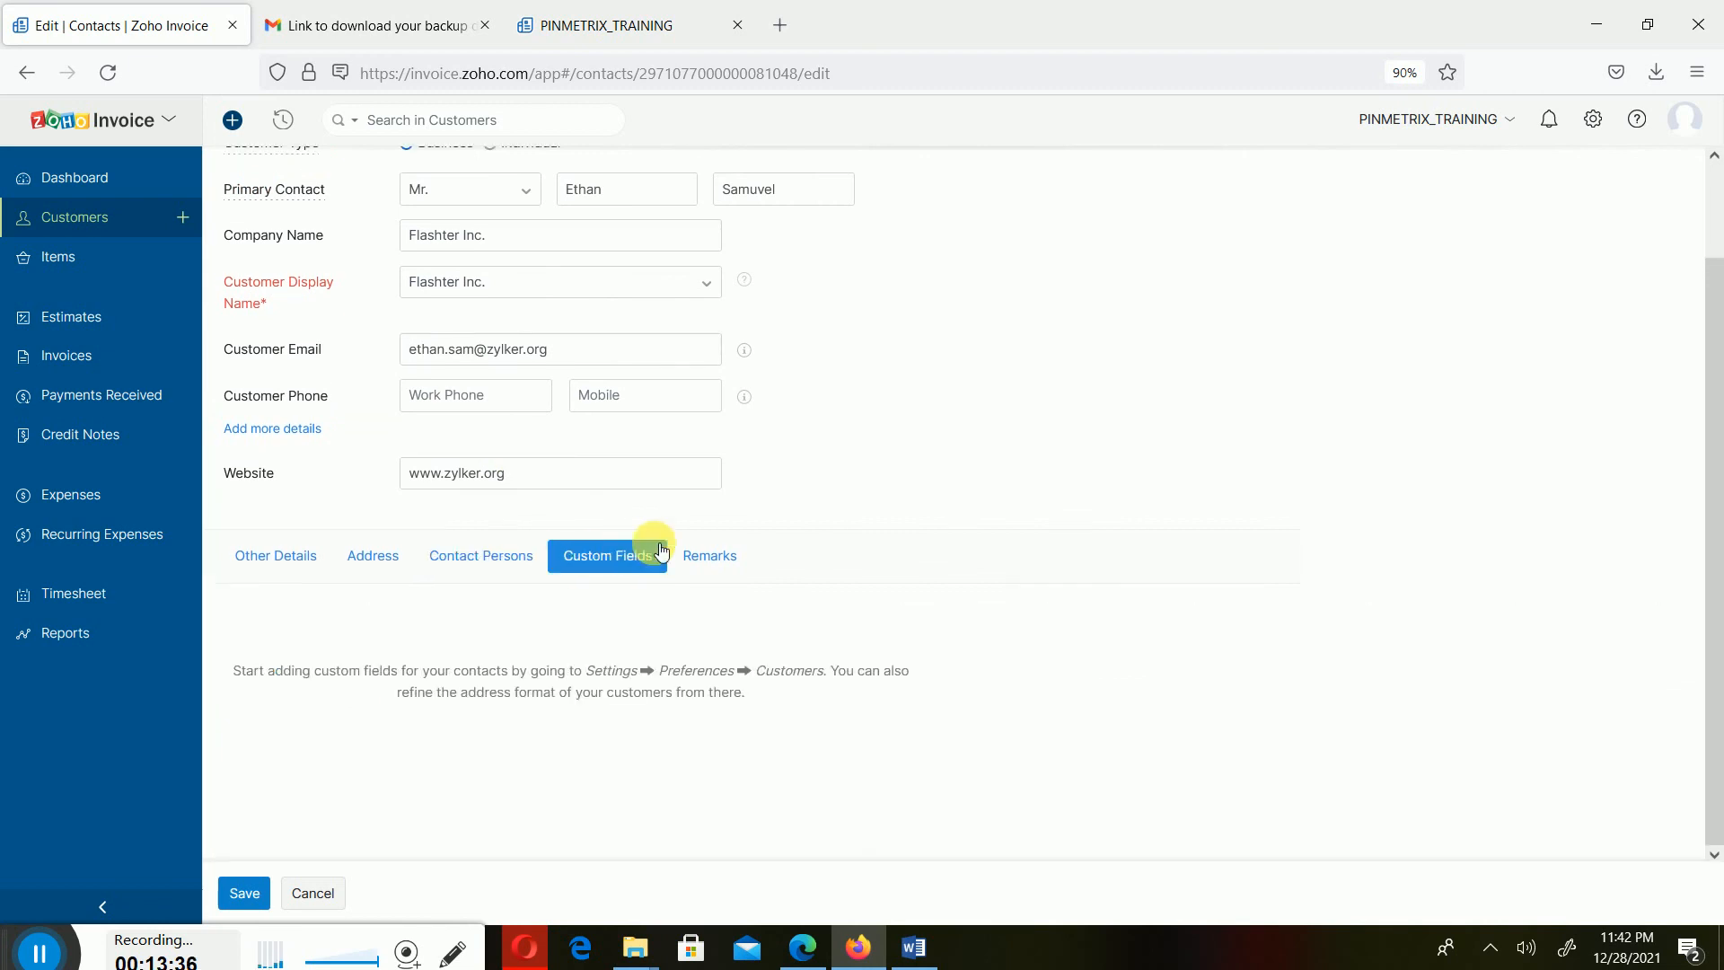
pyautogui.click(724, 563)
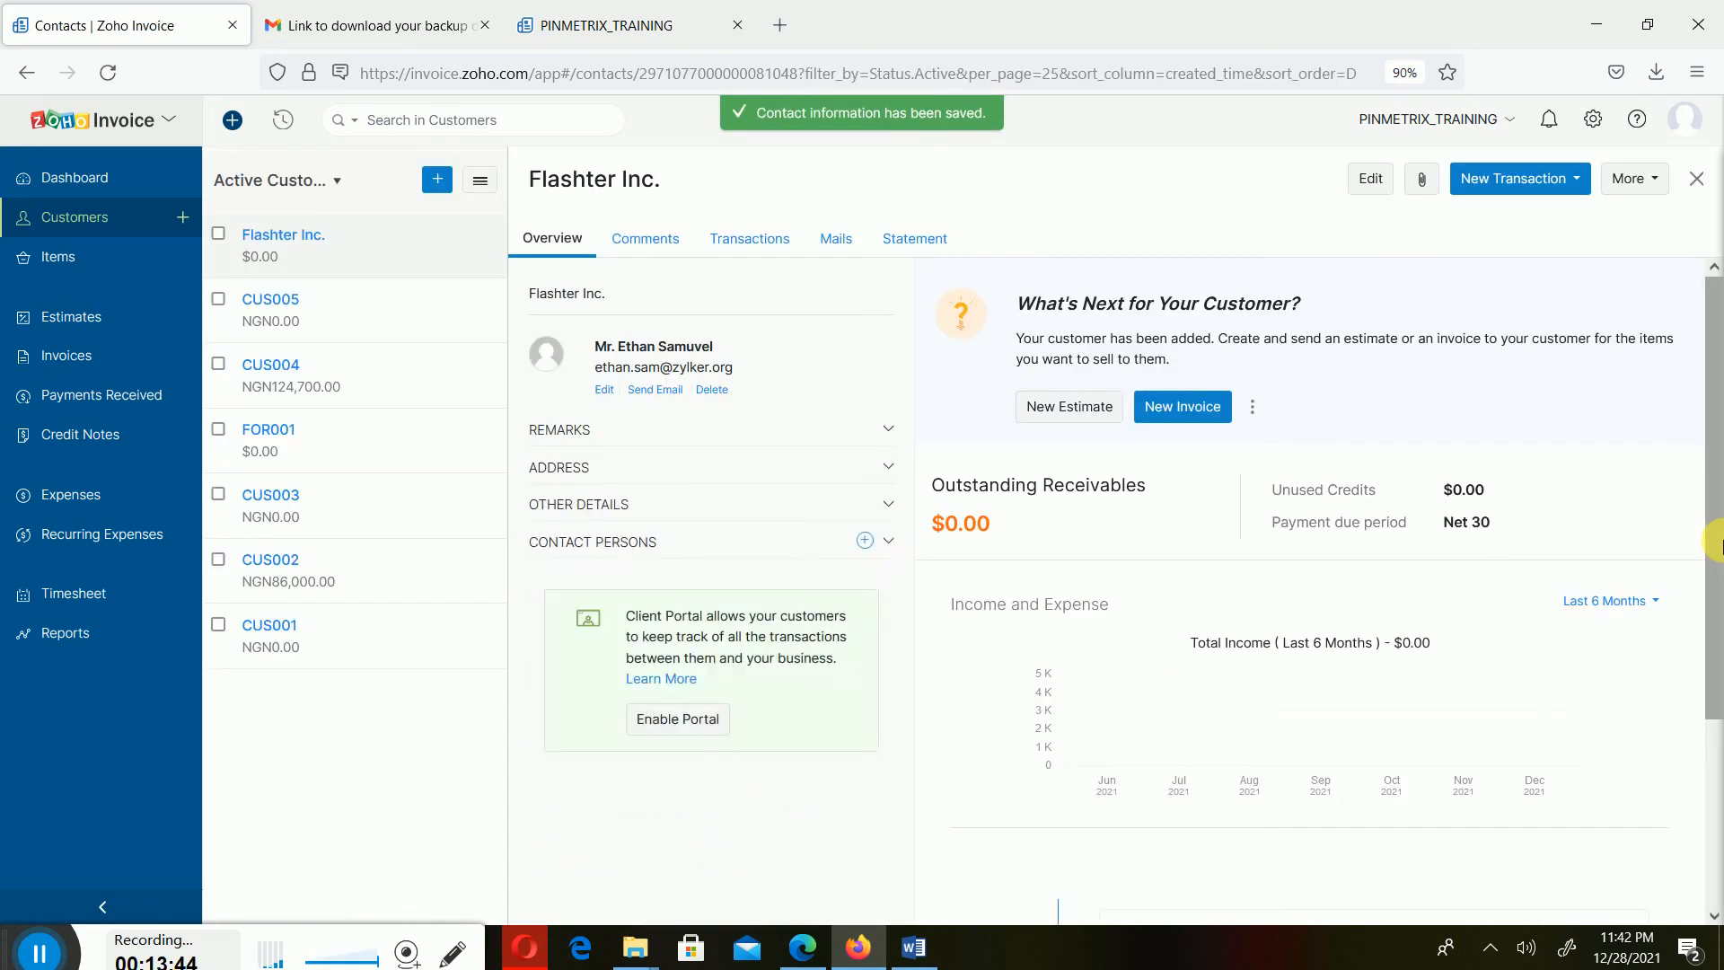
# - Close the customer, open the Items list, and view the item preferences settings before returning to Items
pyautogui.click(1697, 180)
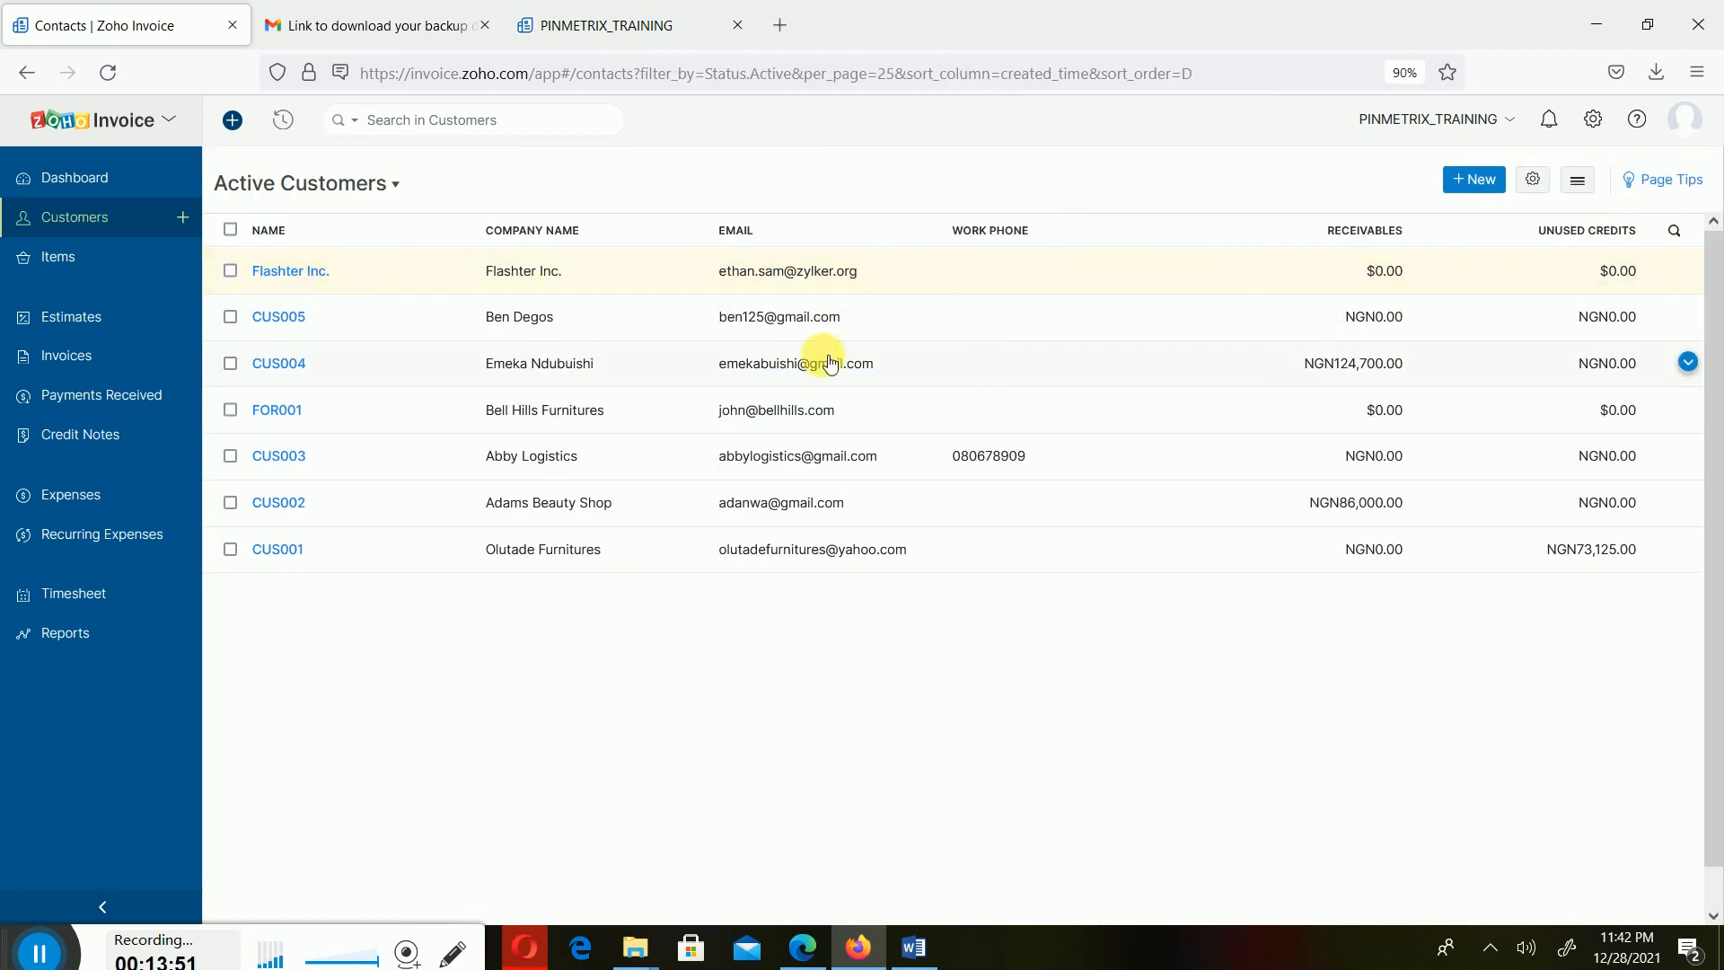
pyautogui.click(54, 262)
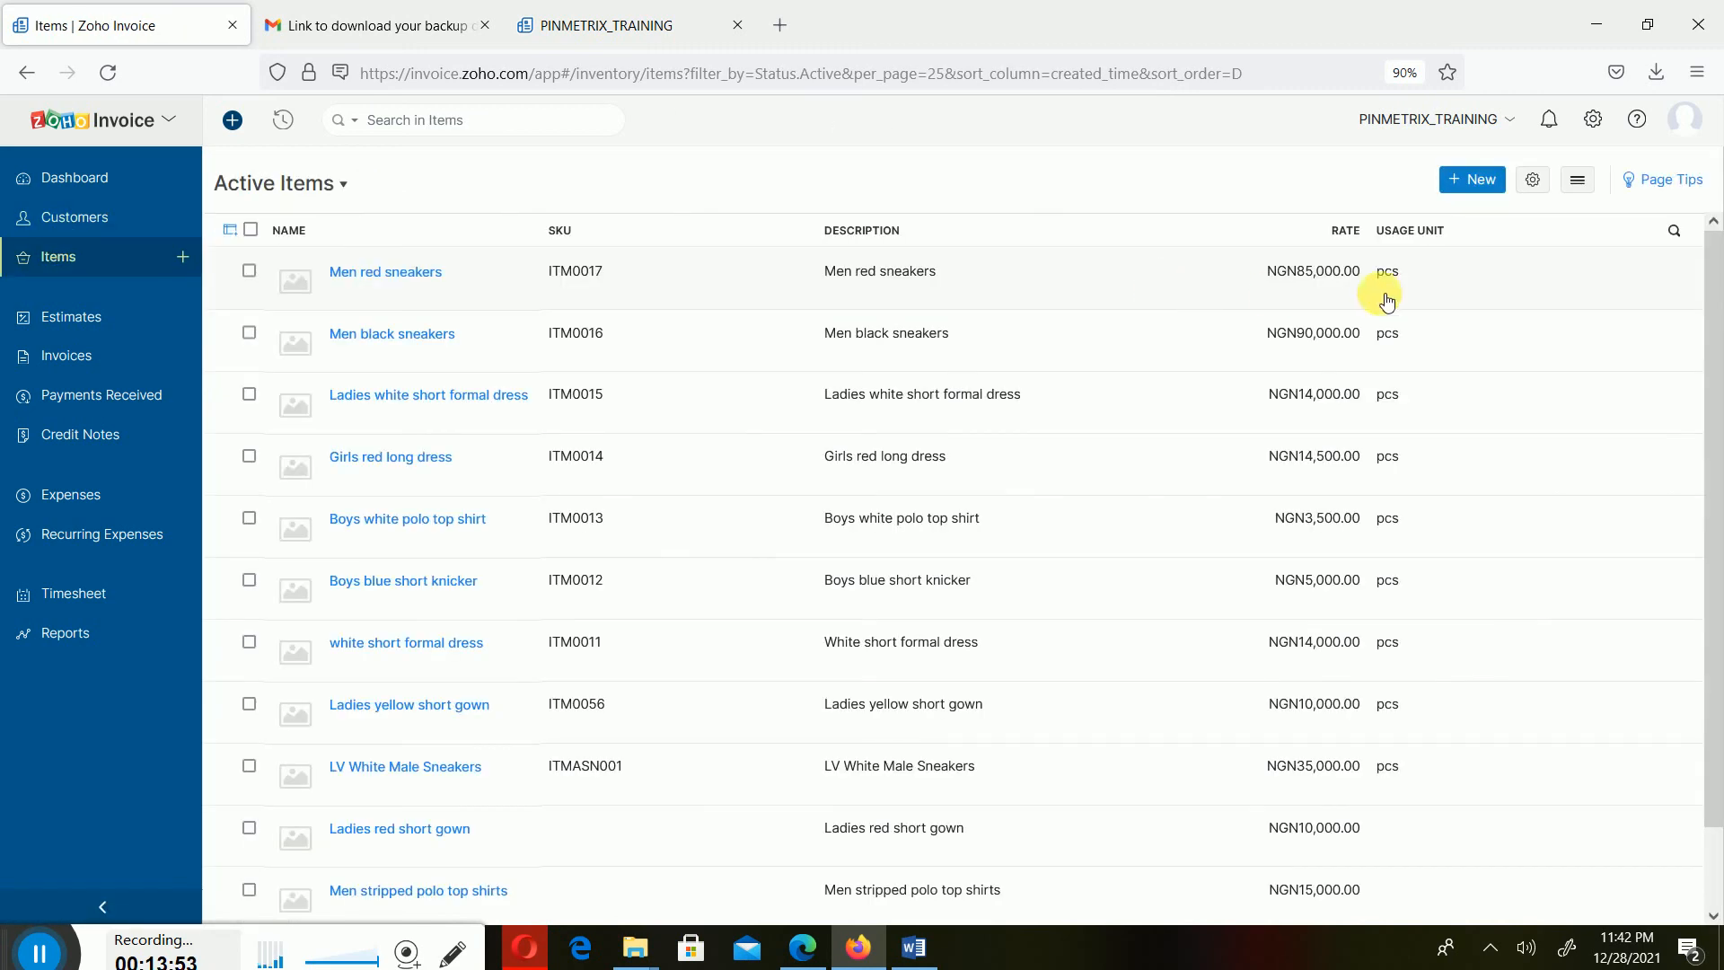
pyautogui.click(1580, 188)
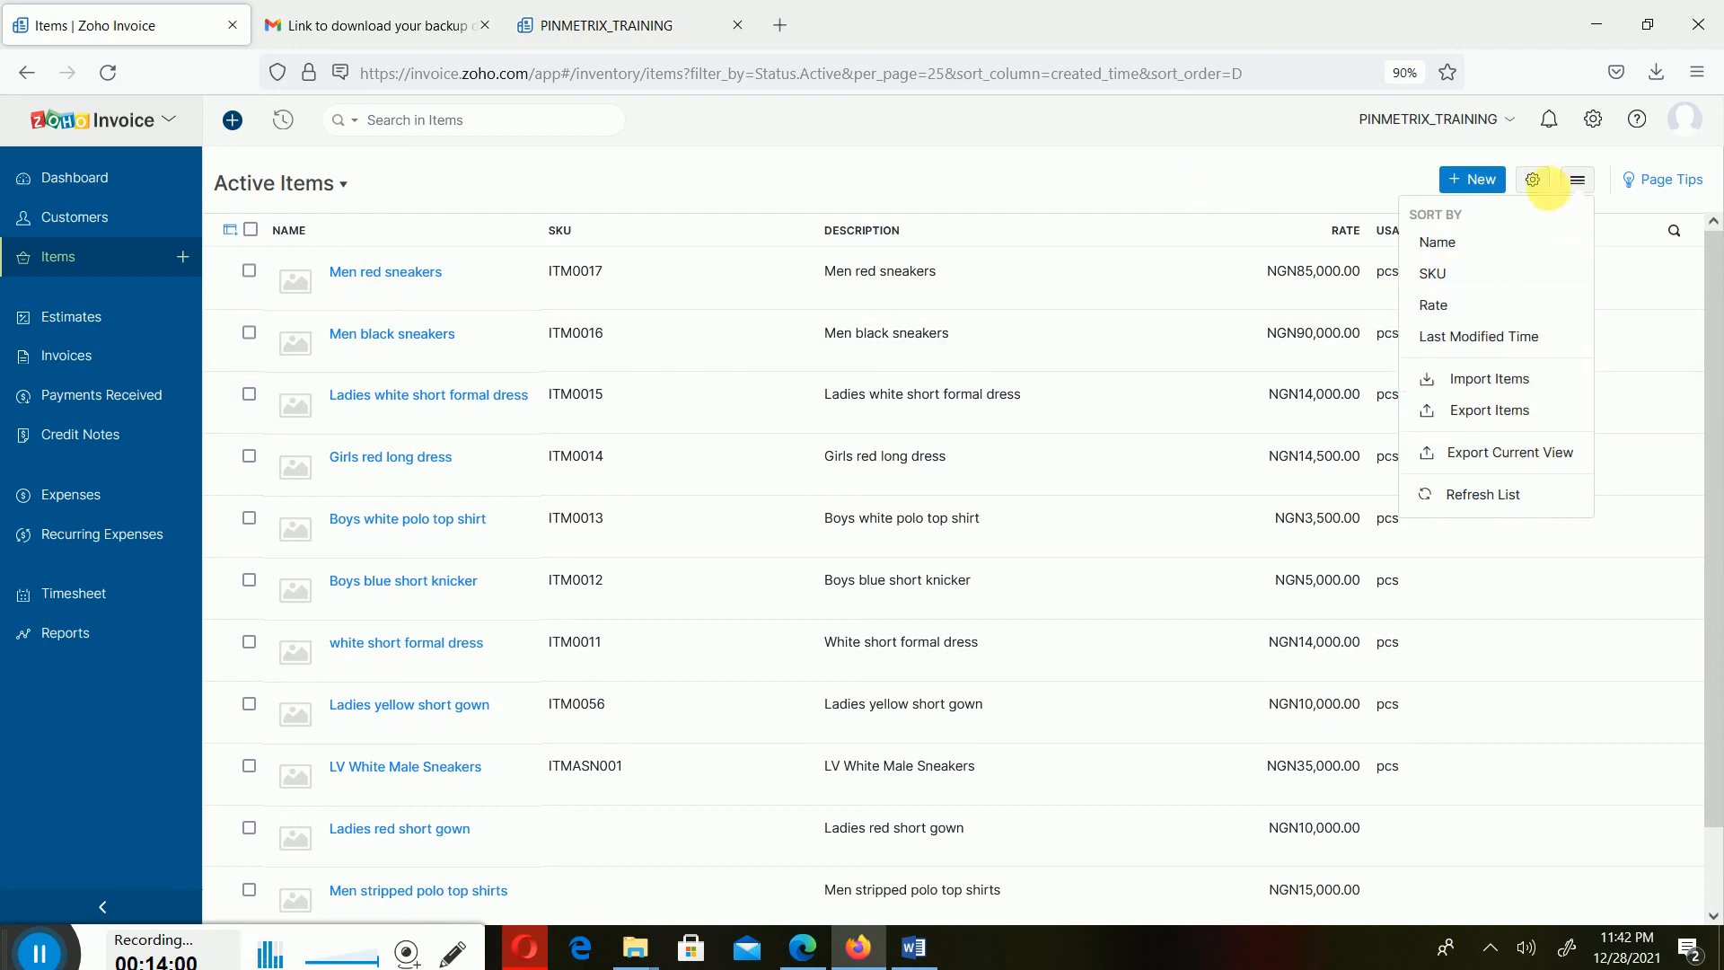
pyautogui.click(1532, 180)
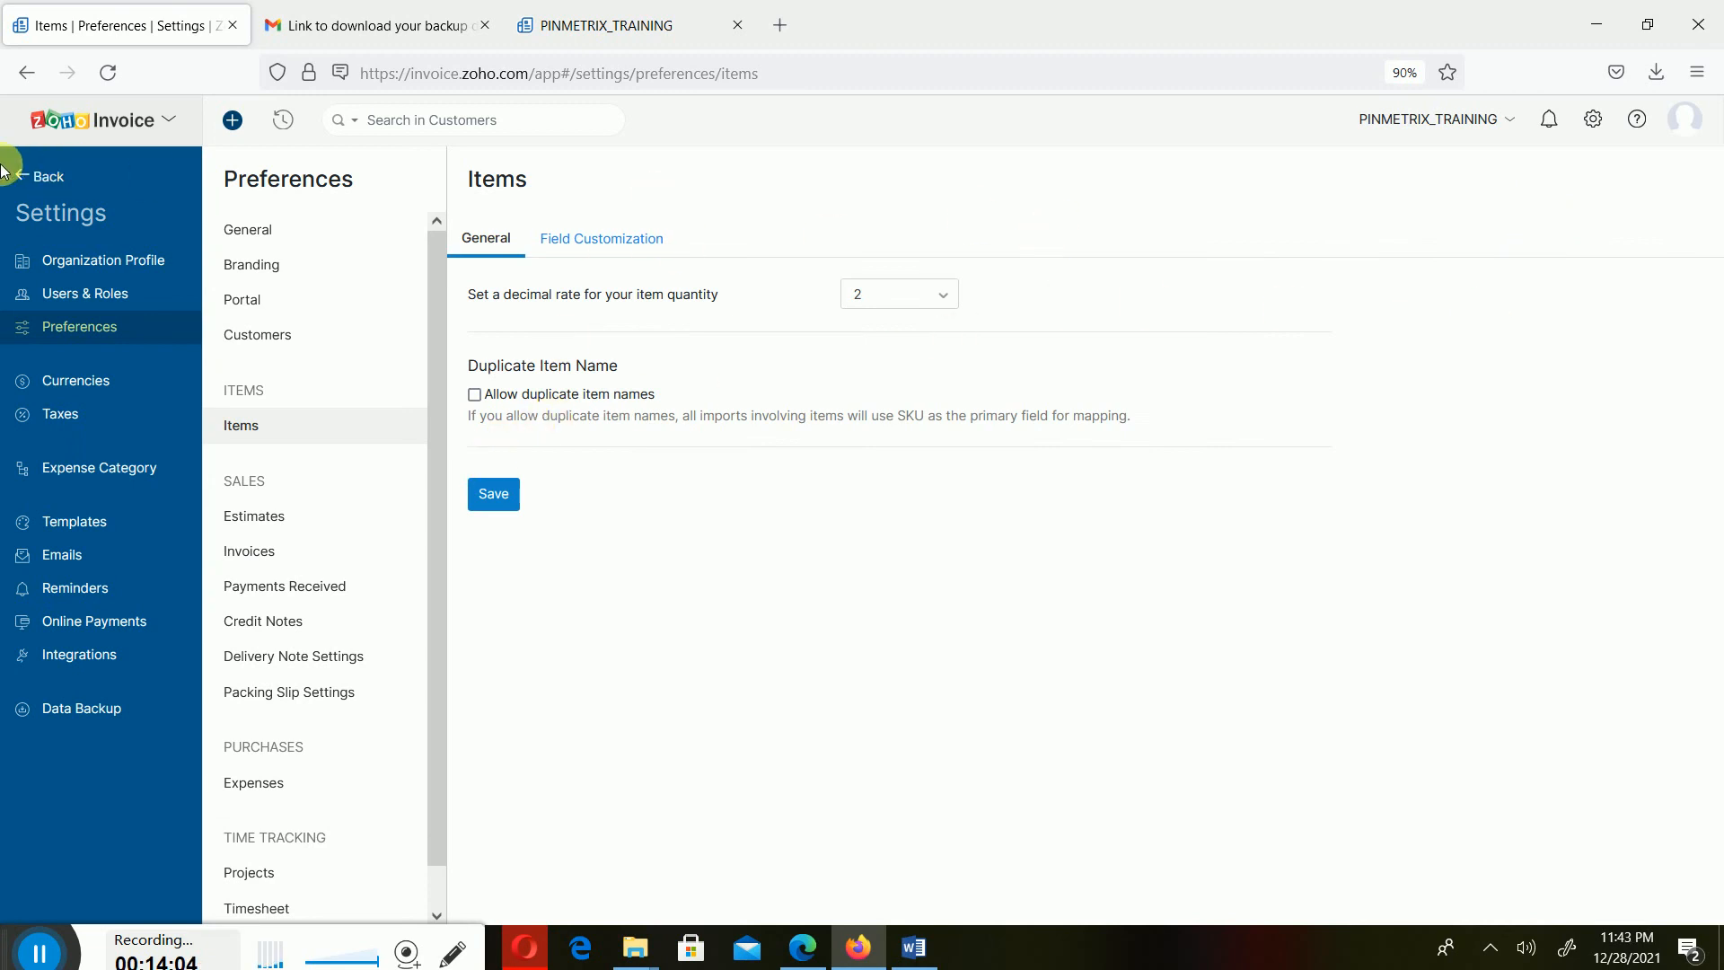
pyautogui.click(36, 176)
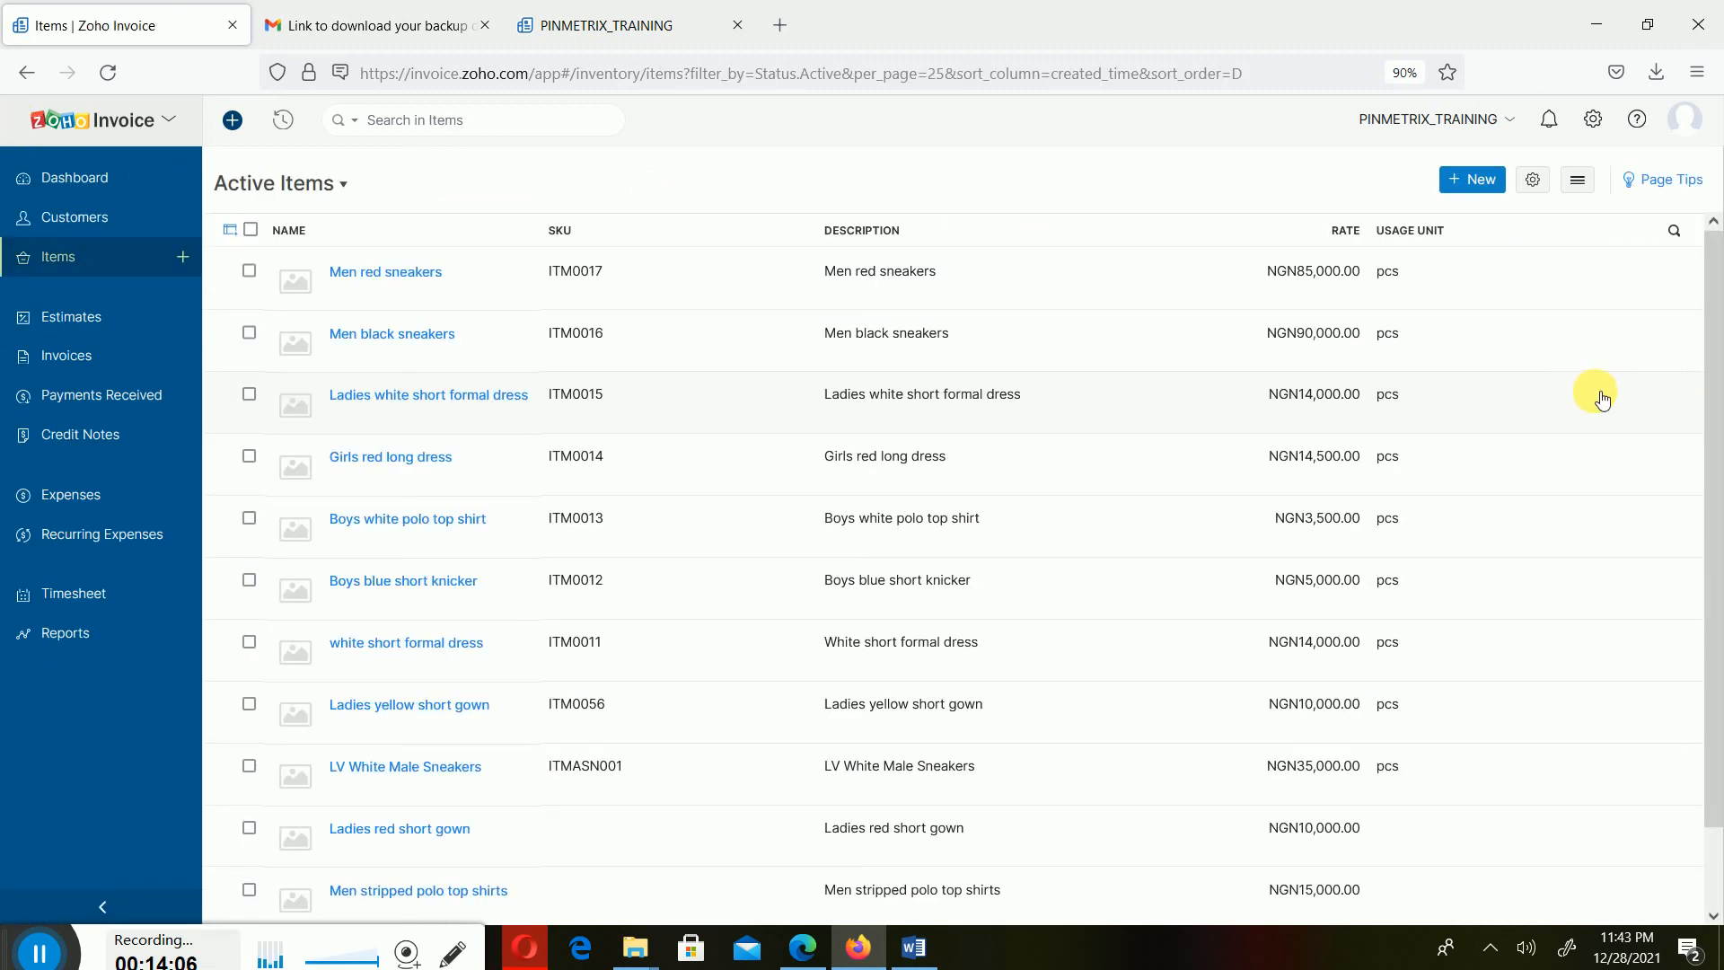
pyautogui.scroll(-2, 1437, 241)
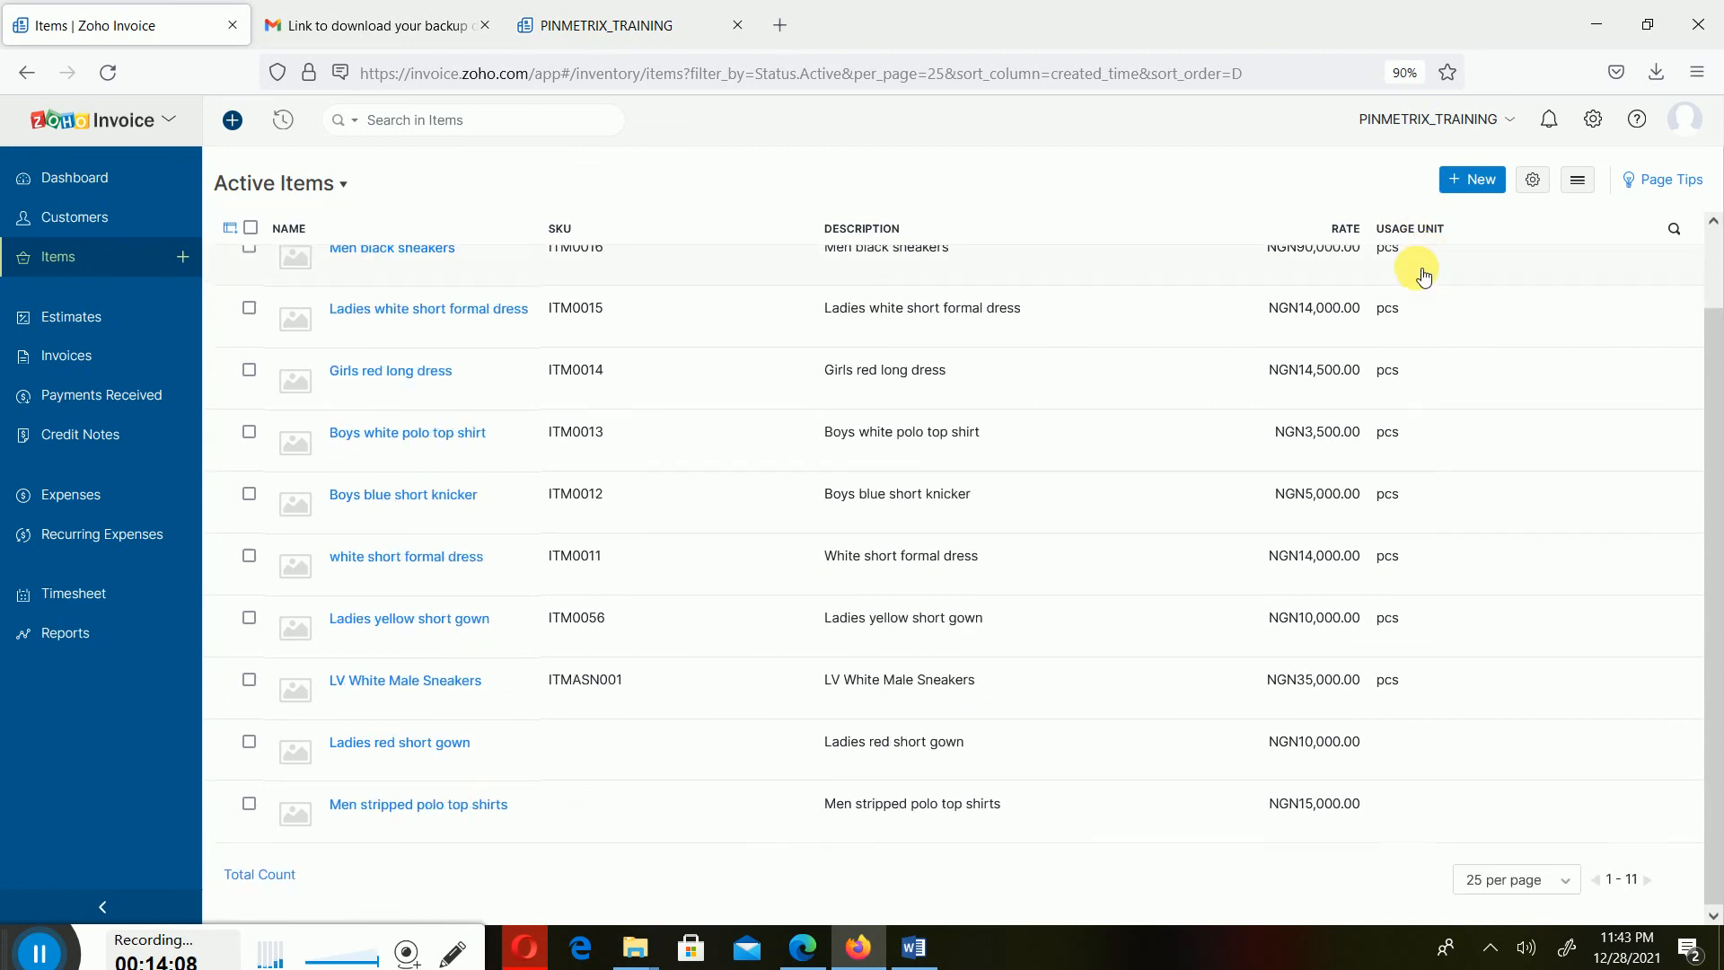
pyautogui.click(1578, 179)
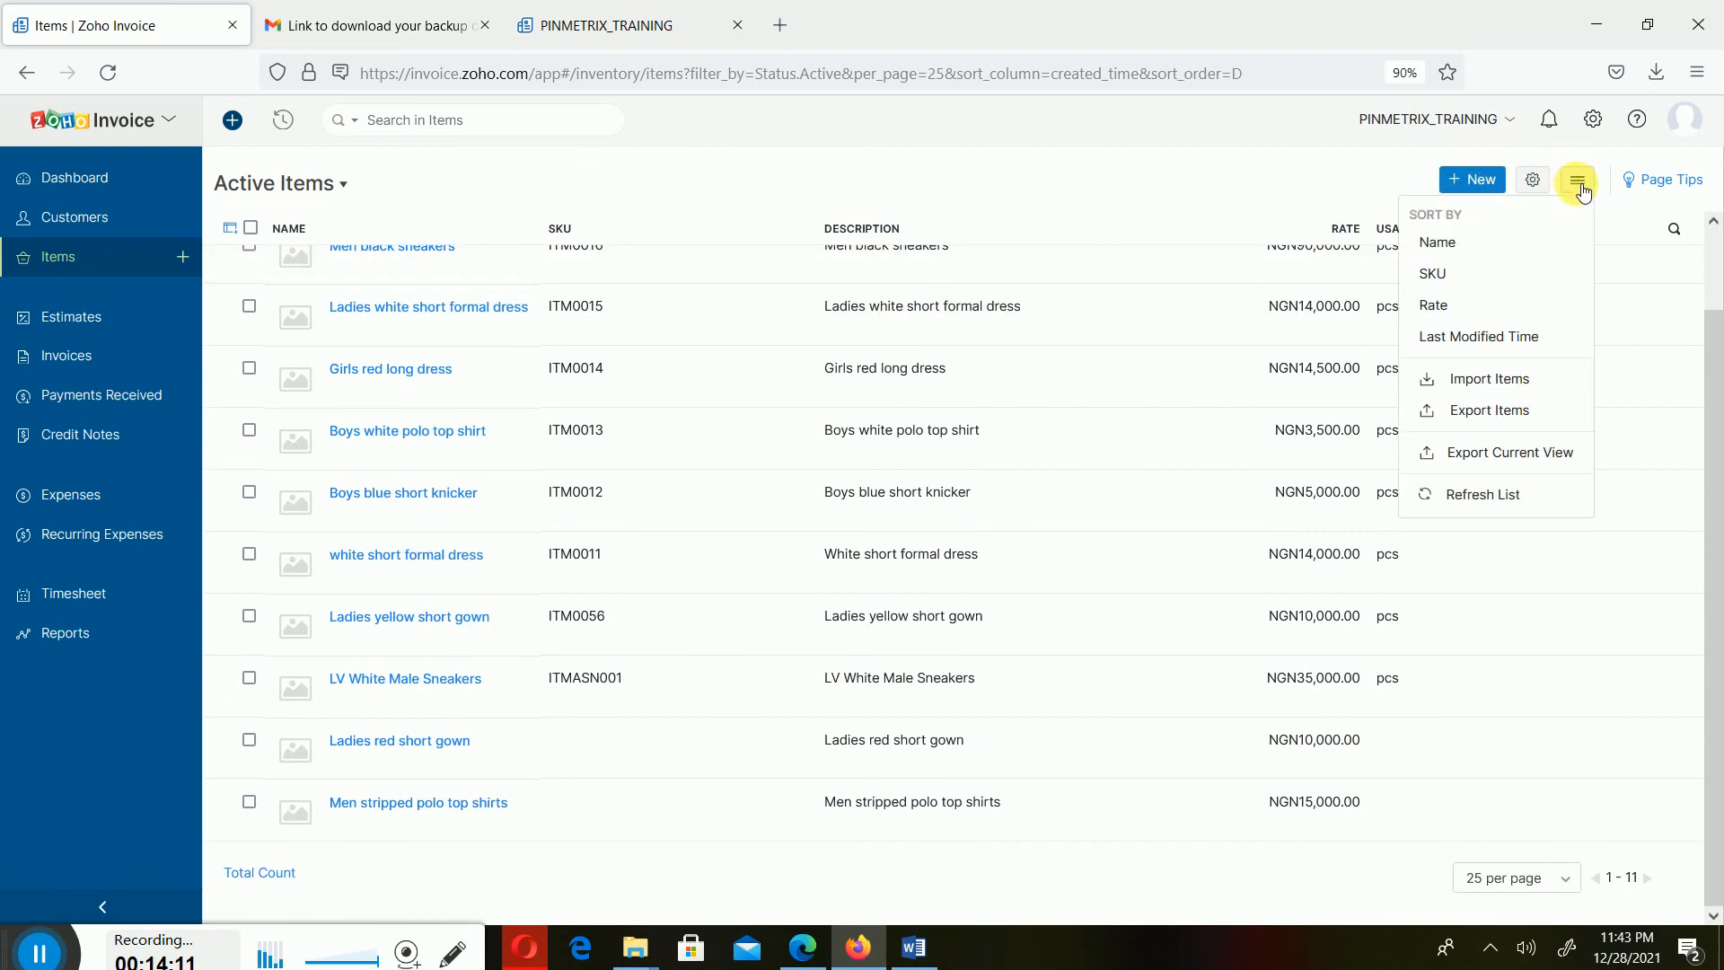
pyautogui.click(1513, 377)
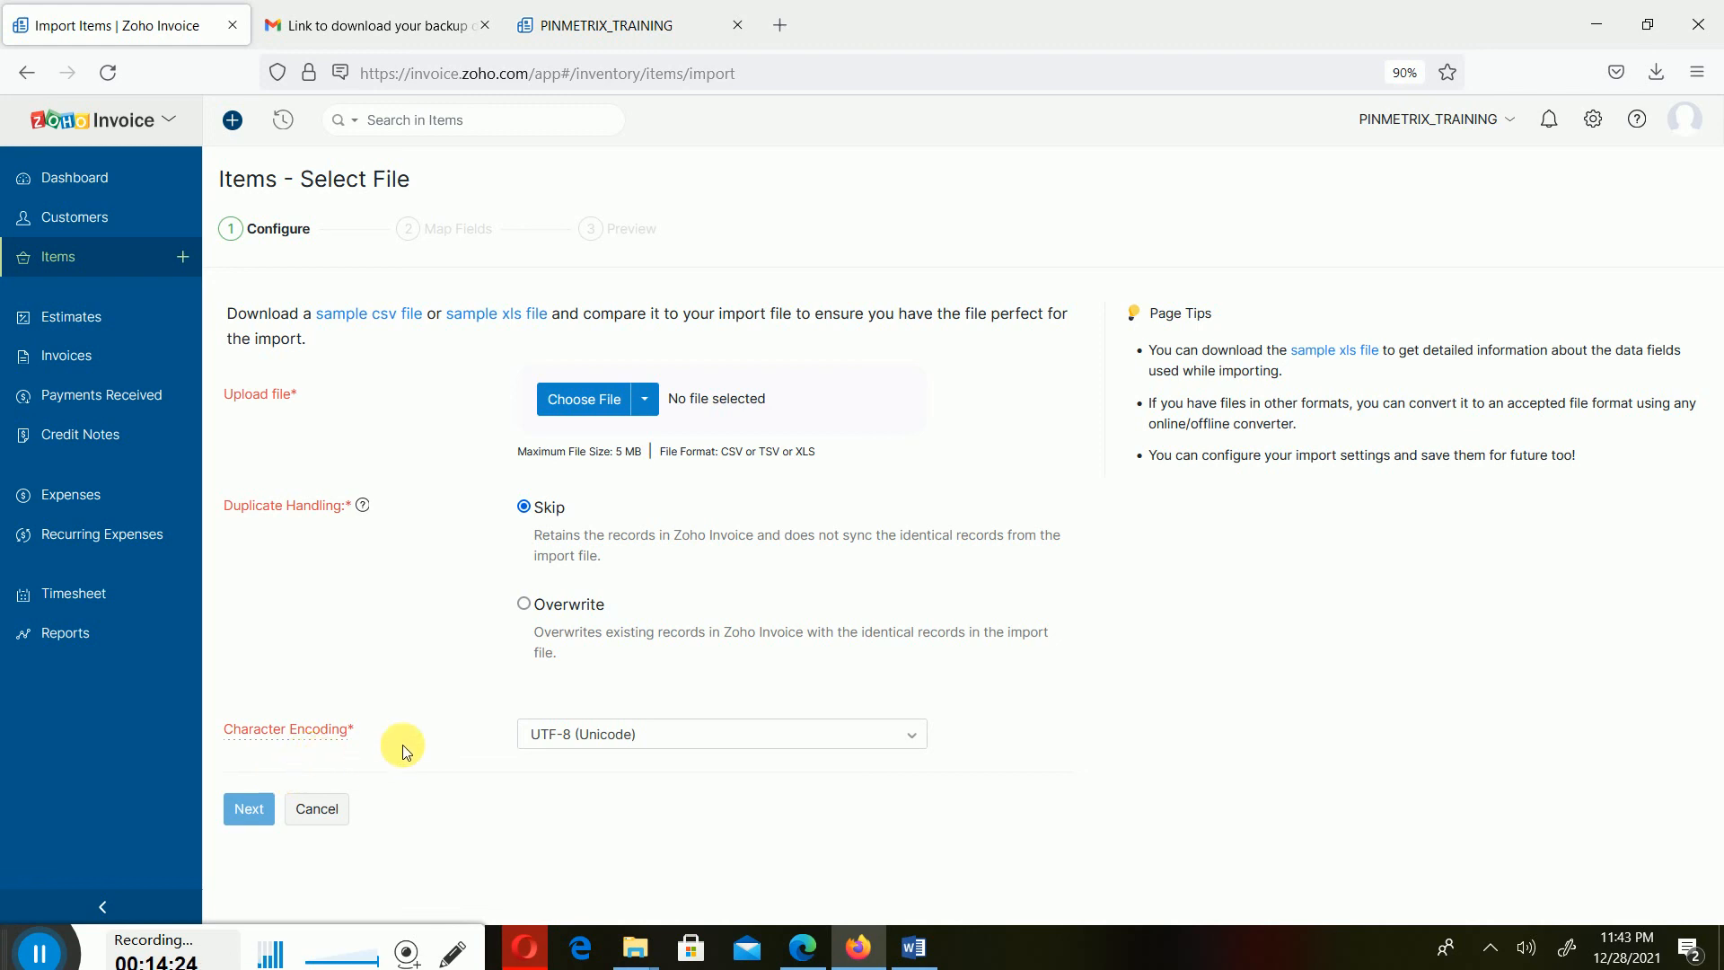
pyautogui.click(319, 812)
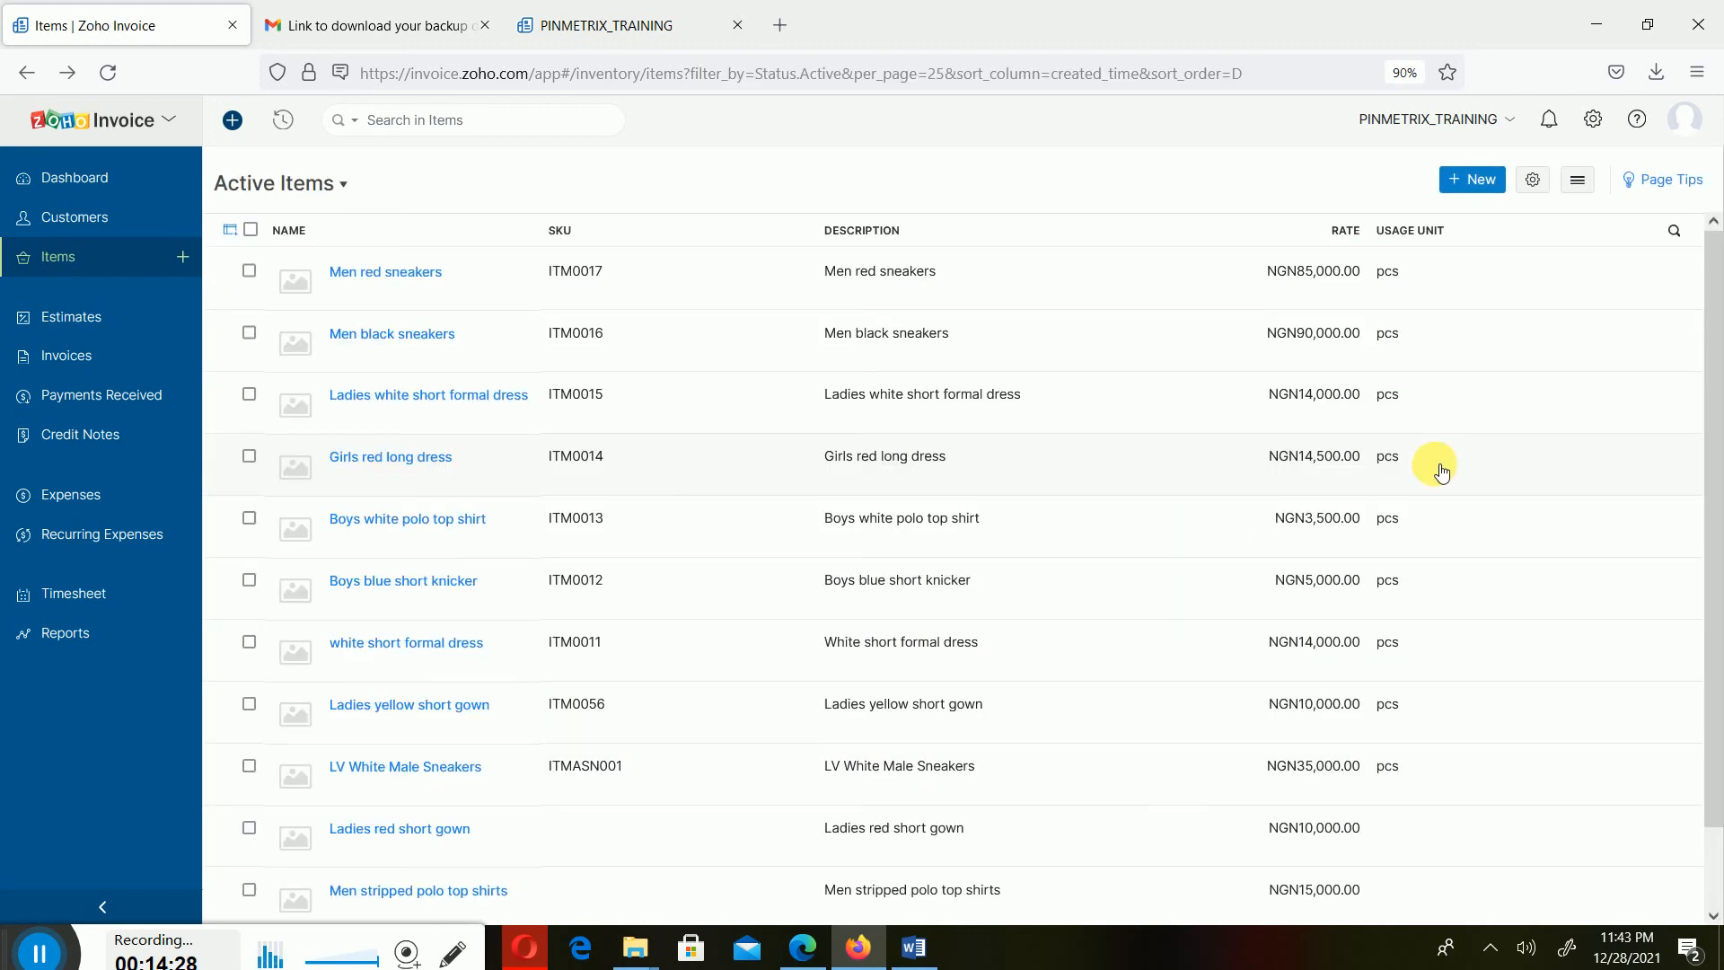
# - Browse the Items list, then open Invoices and view the import and export options in its list menu
pyautogui.scroll(-2, 1616, 328)
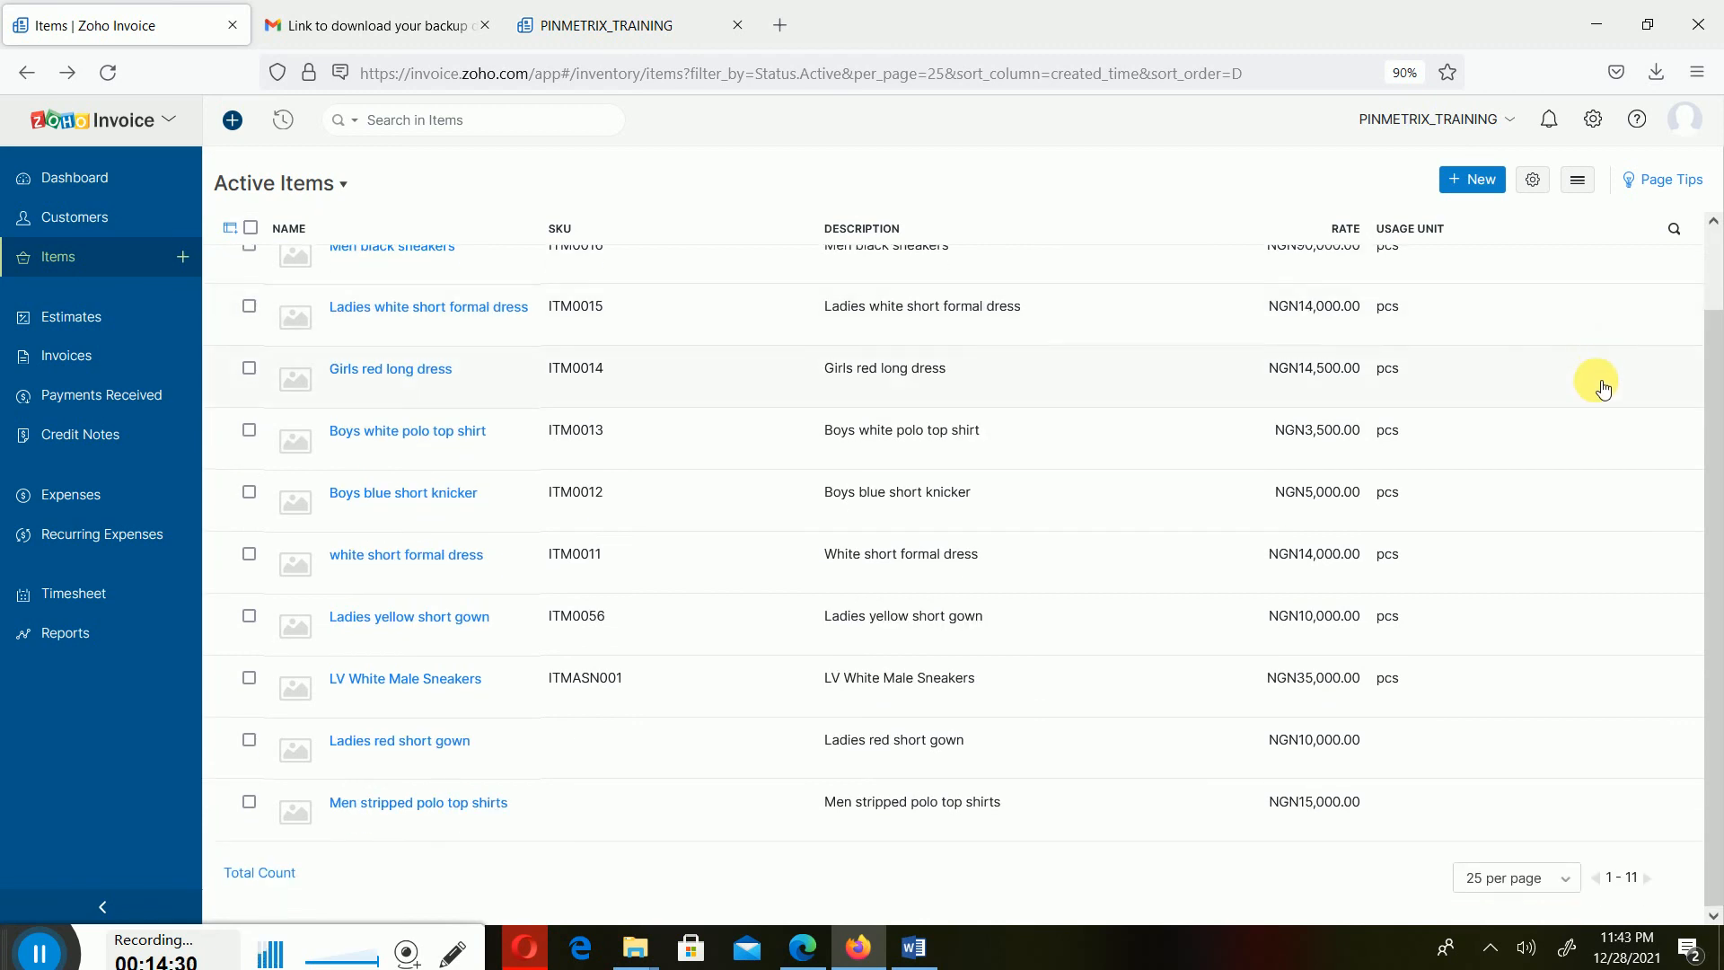
pyautogui.scroll(2, 1603, 388)
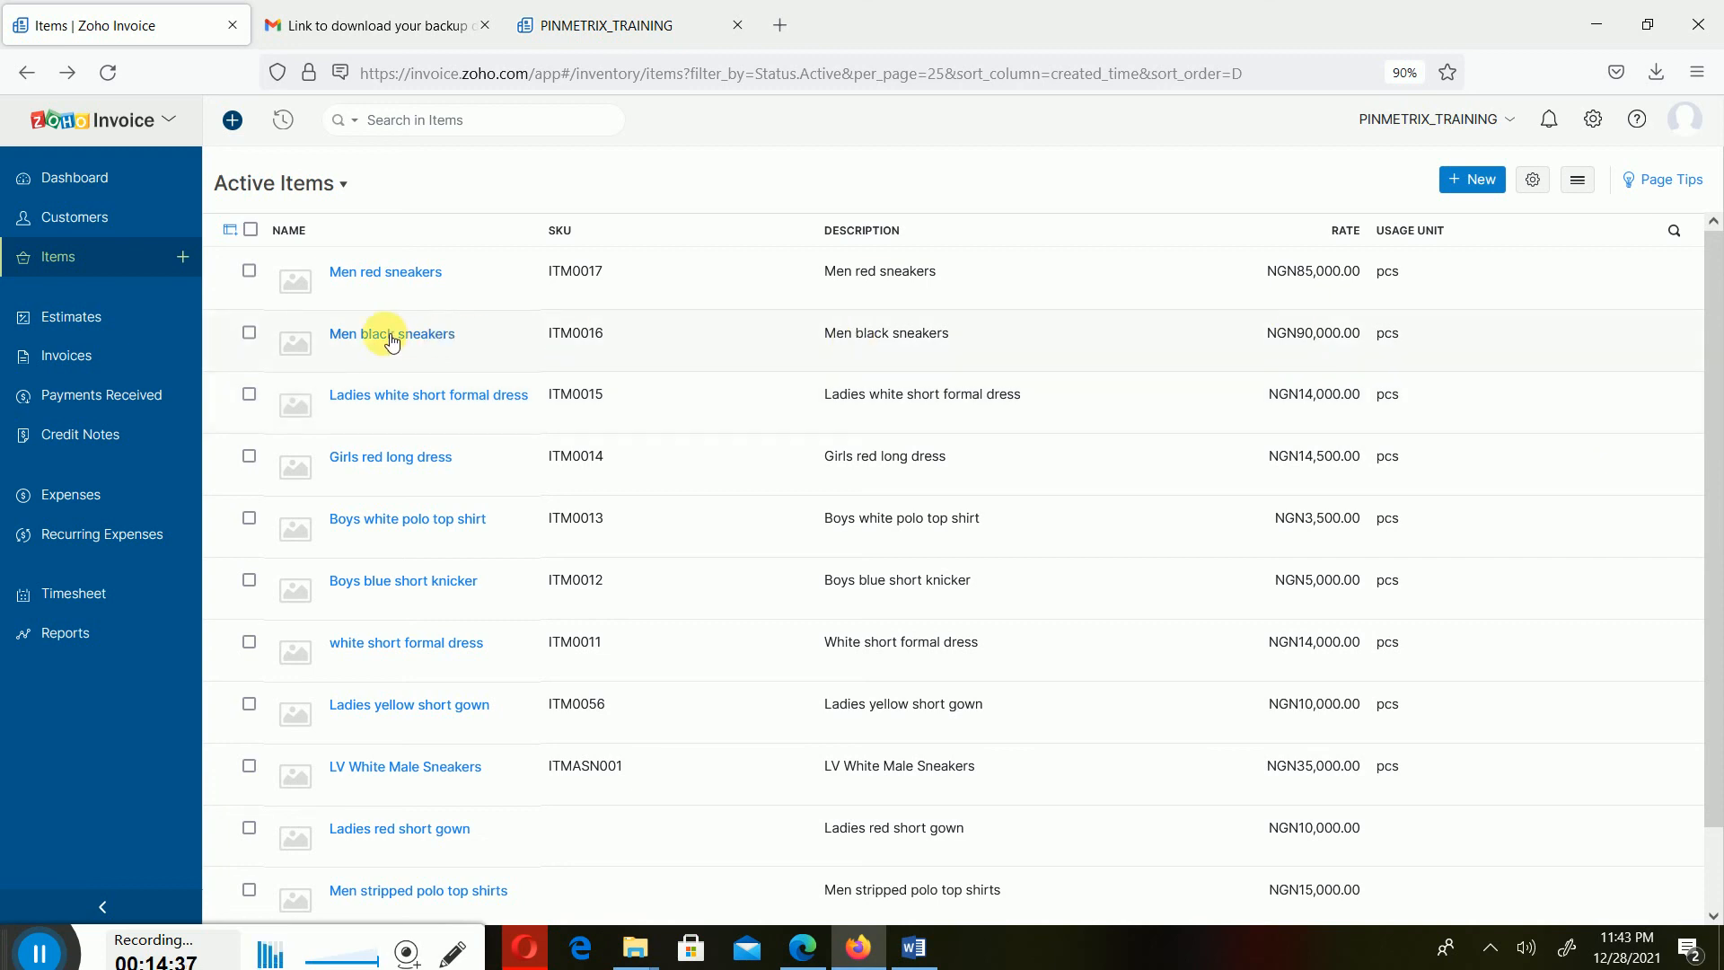
pyautogui.click(175, 364)
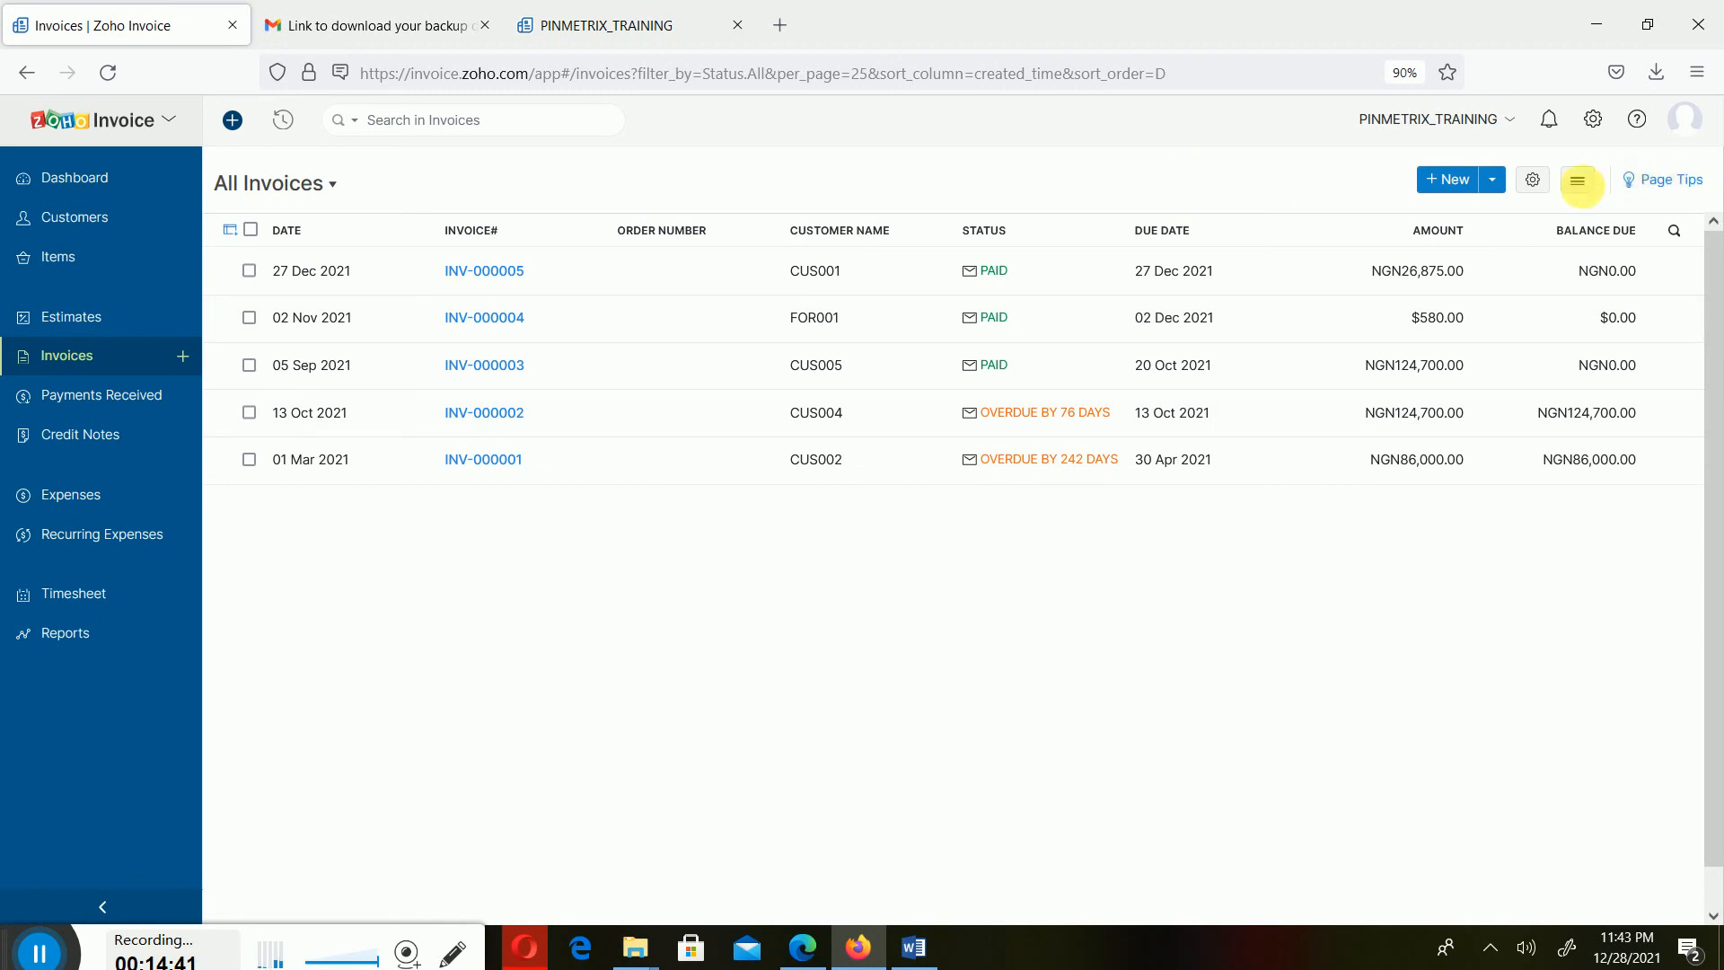
pyautogui.click(1583, 184)
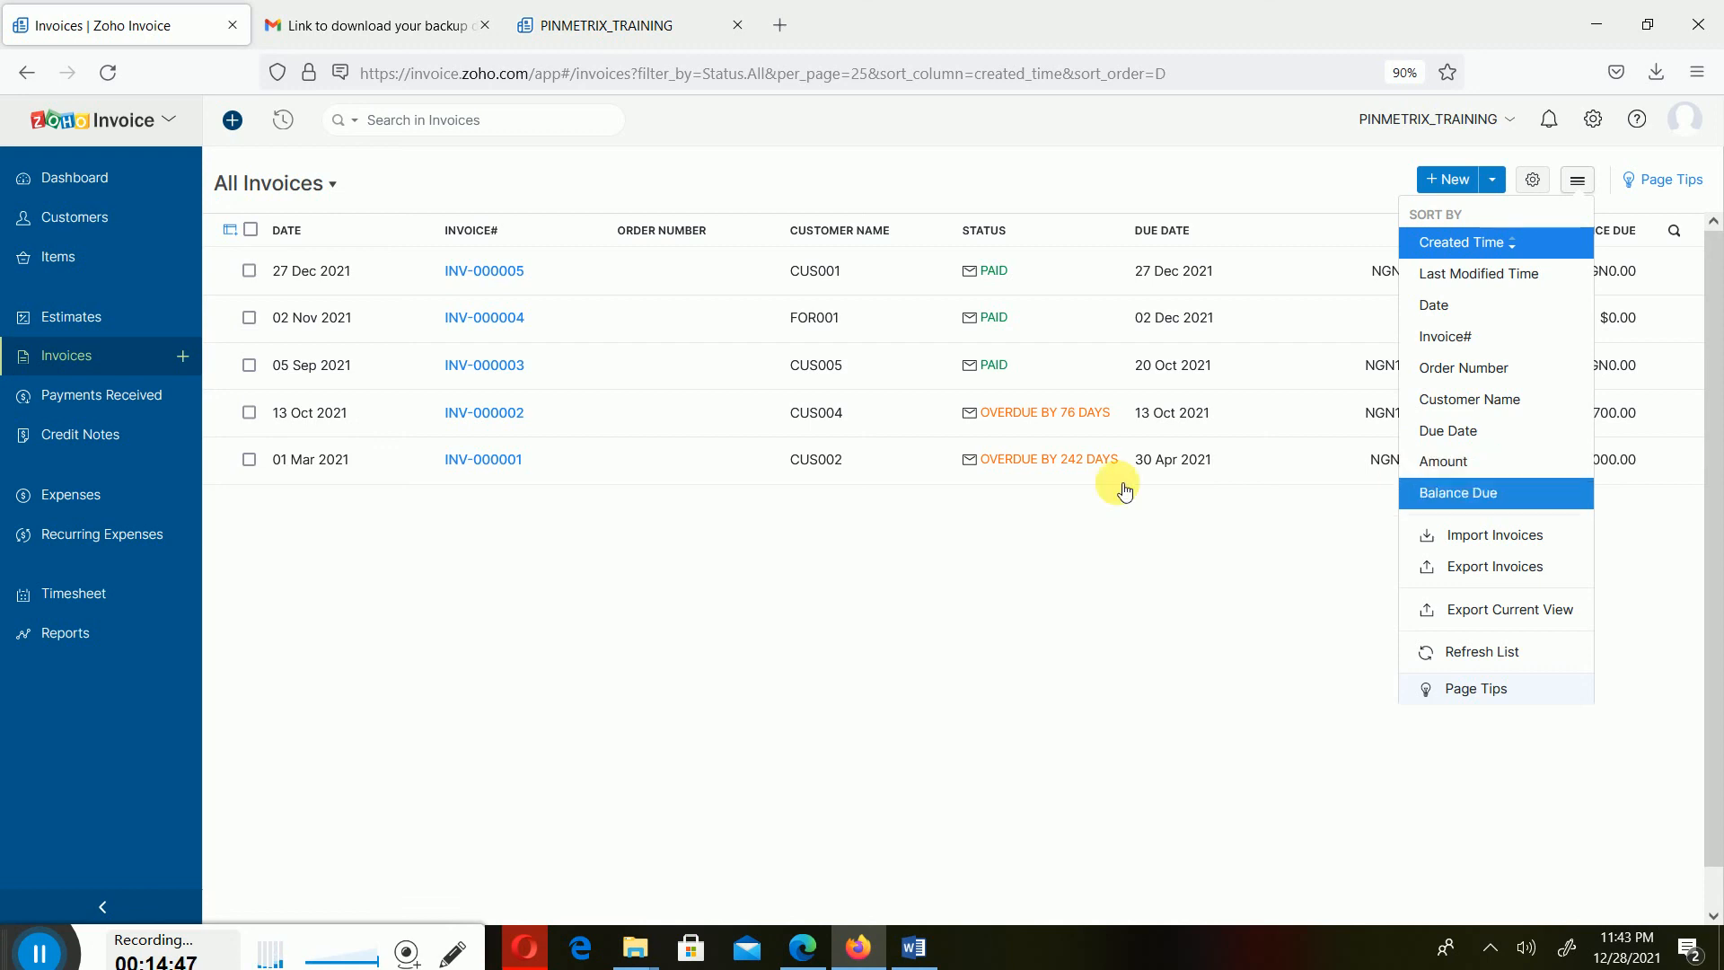
# - Open Payments Received and view the import and export options in its list menu before closing it
pyautogui.click(85, 395)
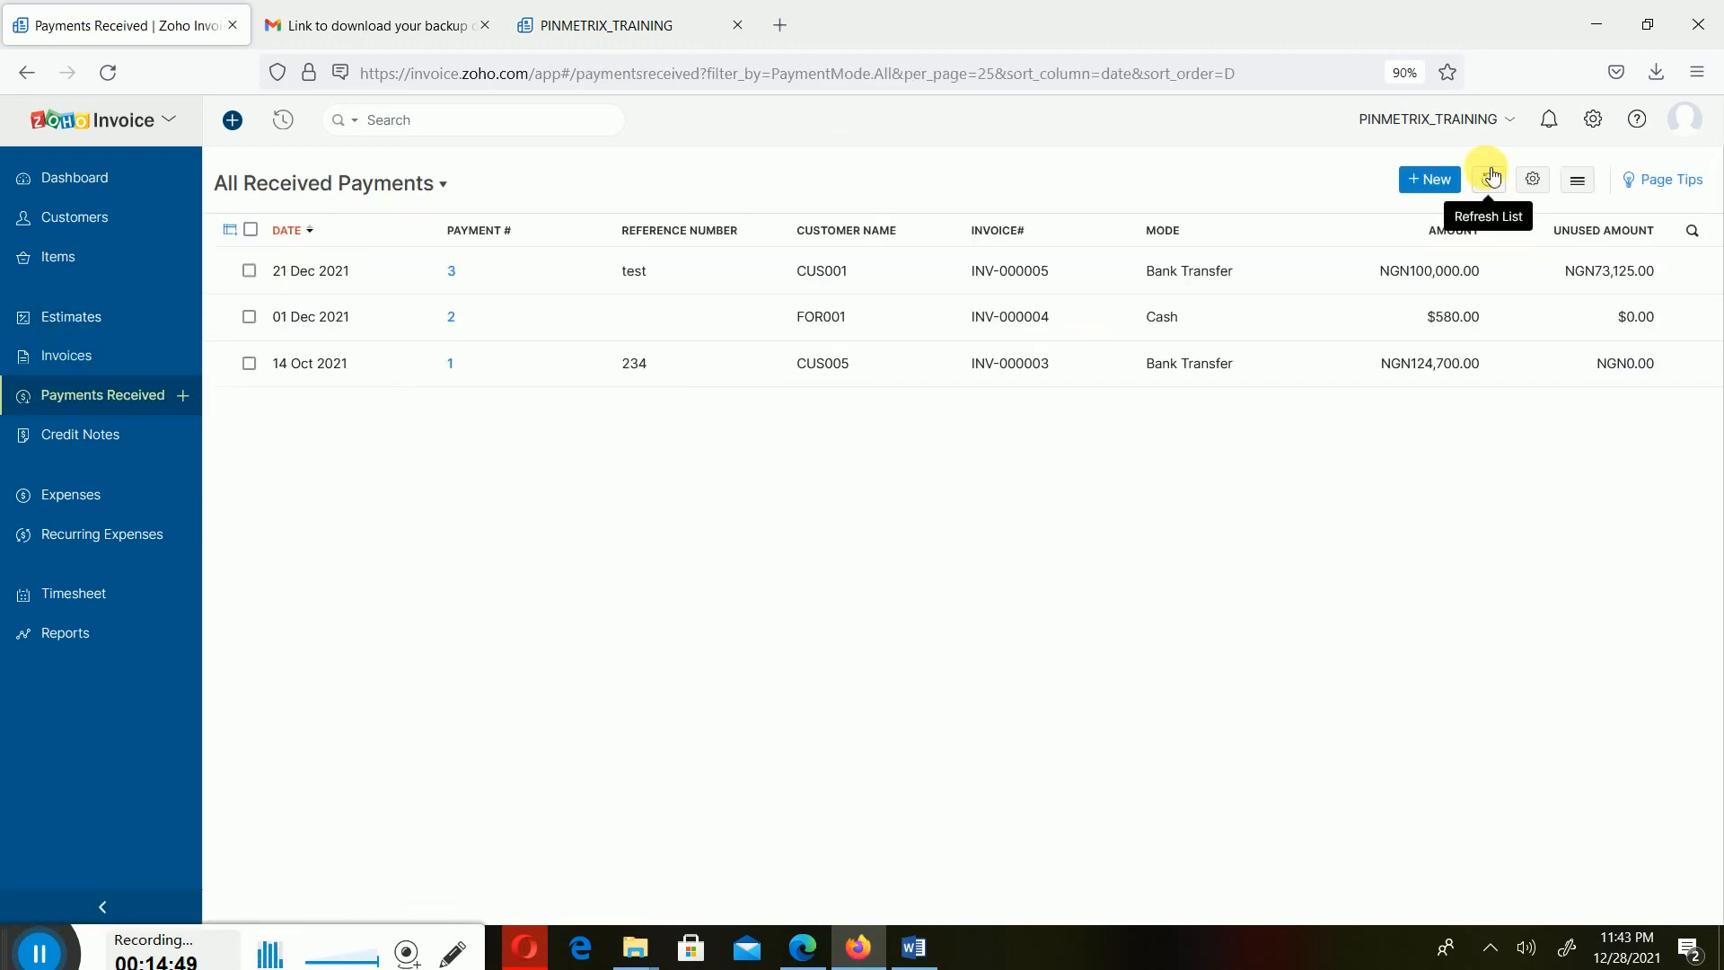
pyautogui.click(1580, 182)
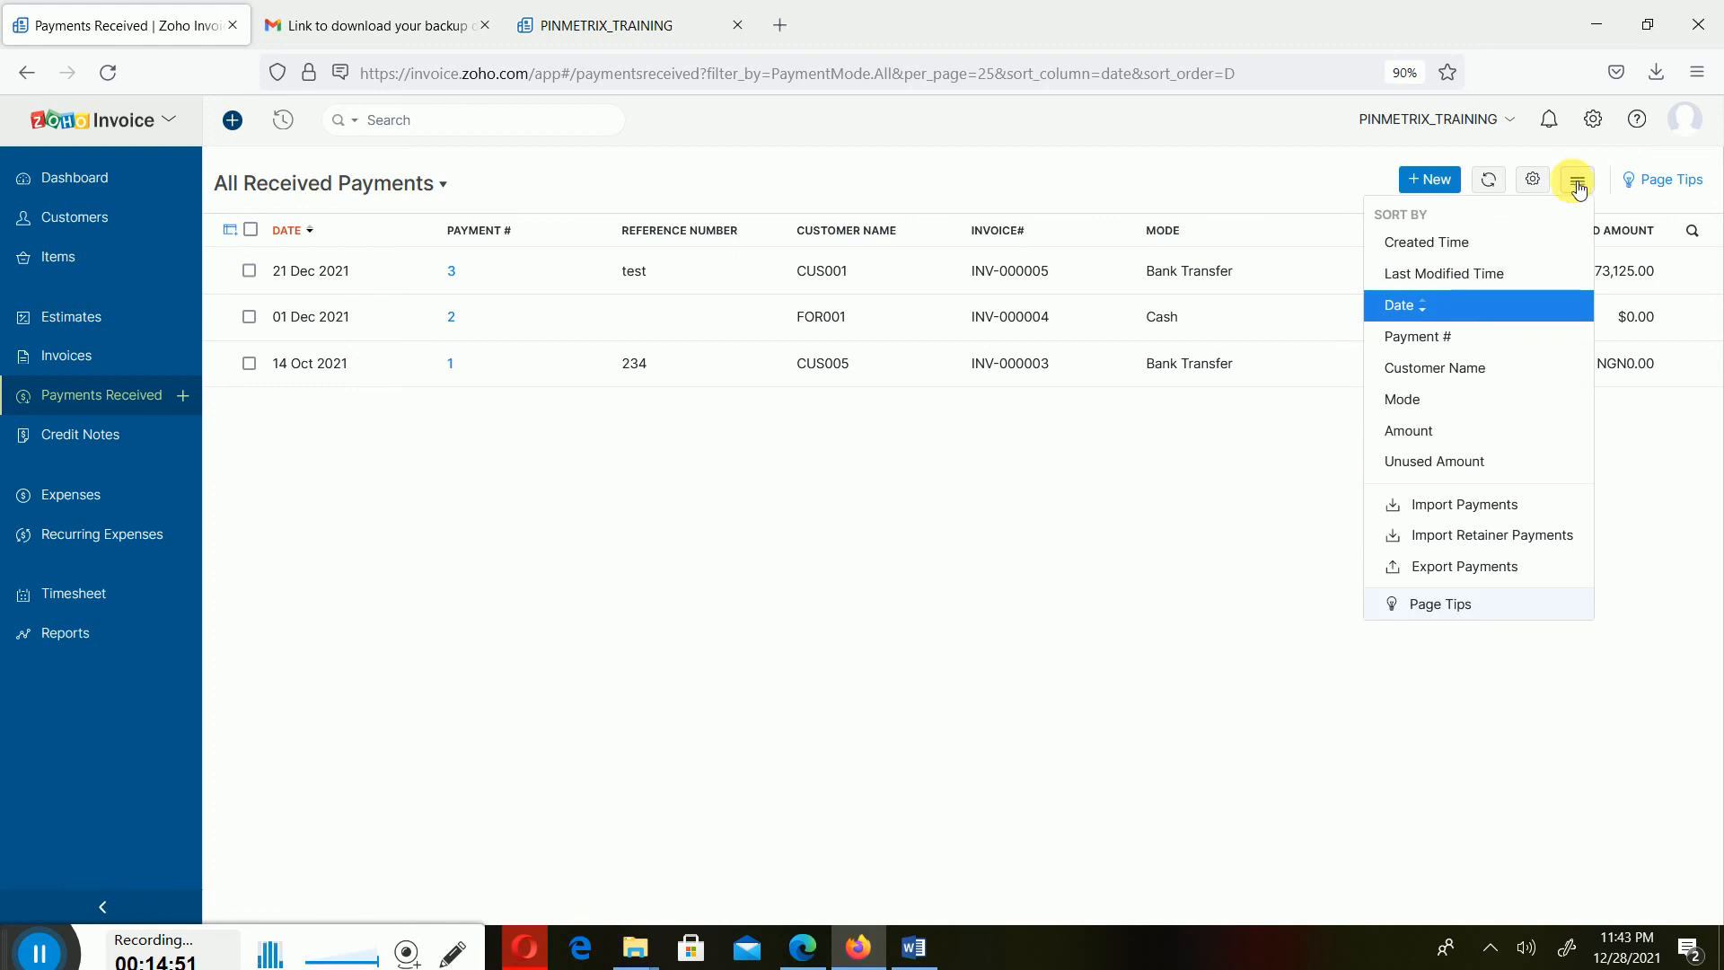
pyautogui.click(1072, 601)
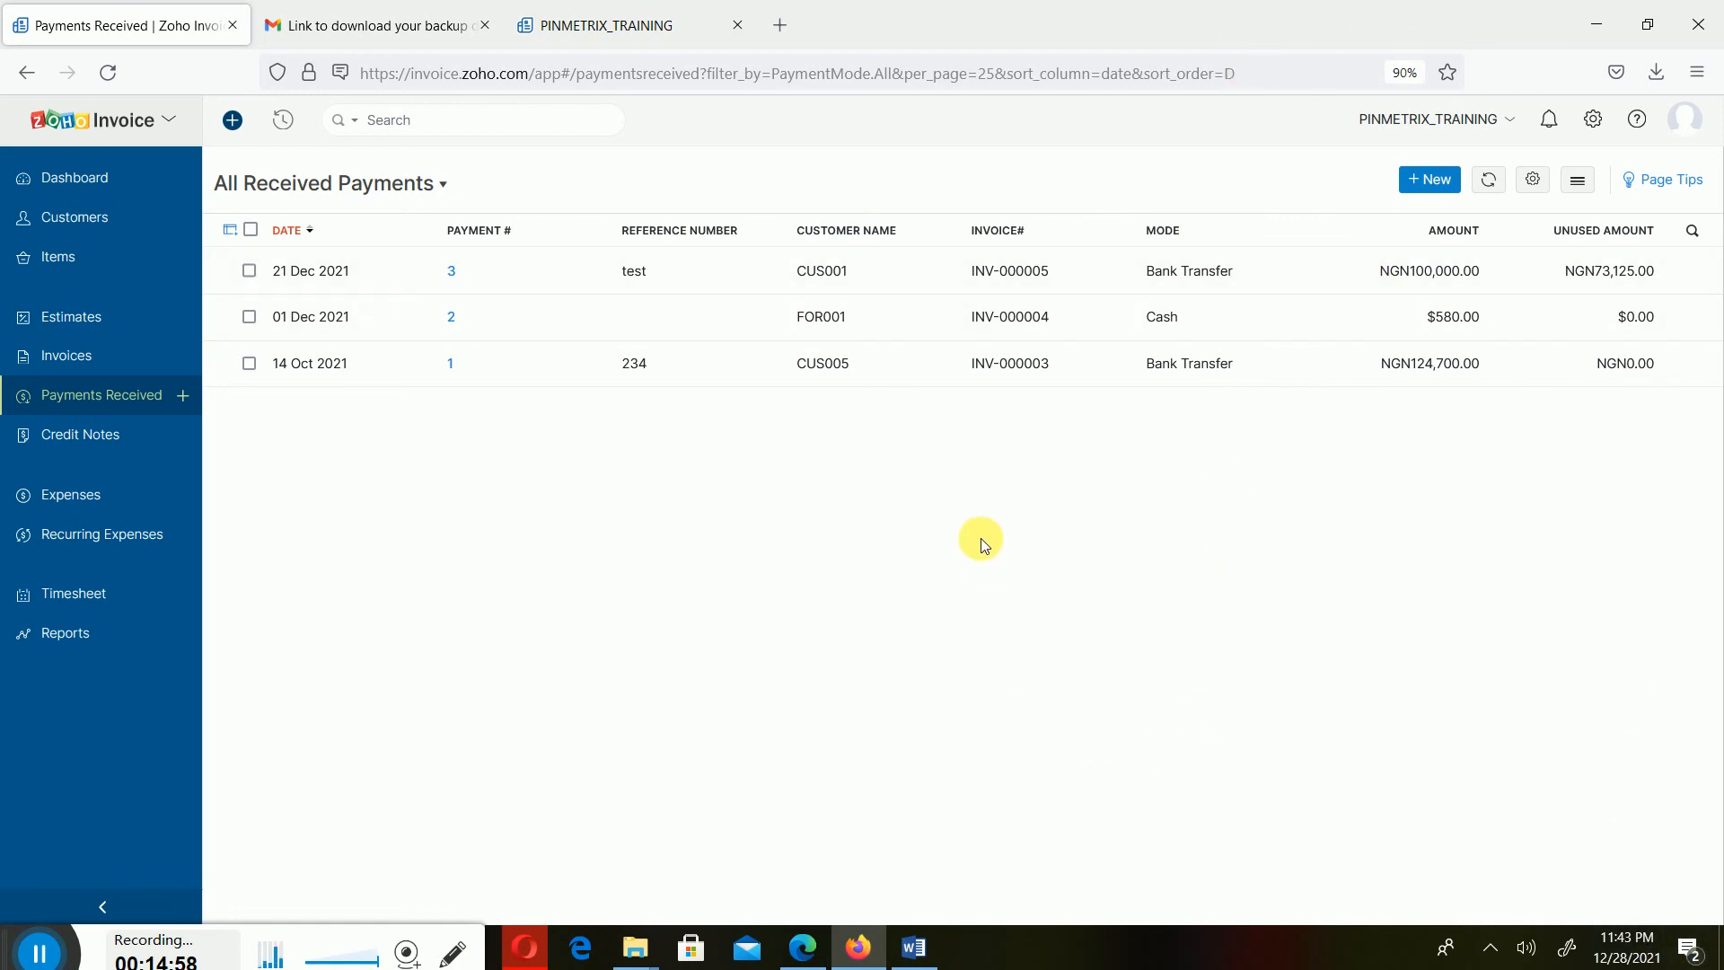
# - Switch to Word and read through the Data Importation section of the Zoho Invoicing training document
pyautogui.click(923, 950)
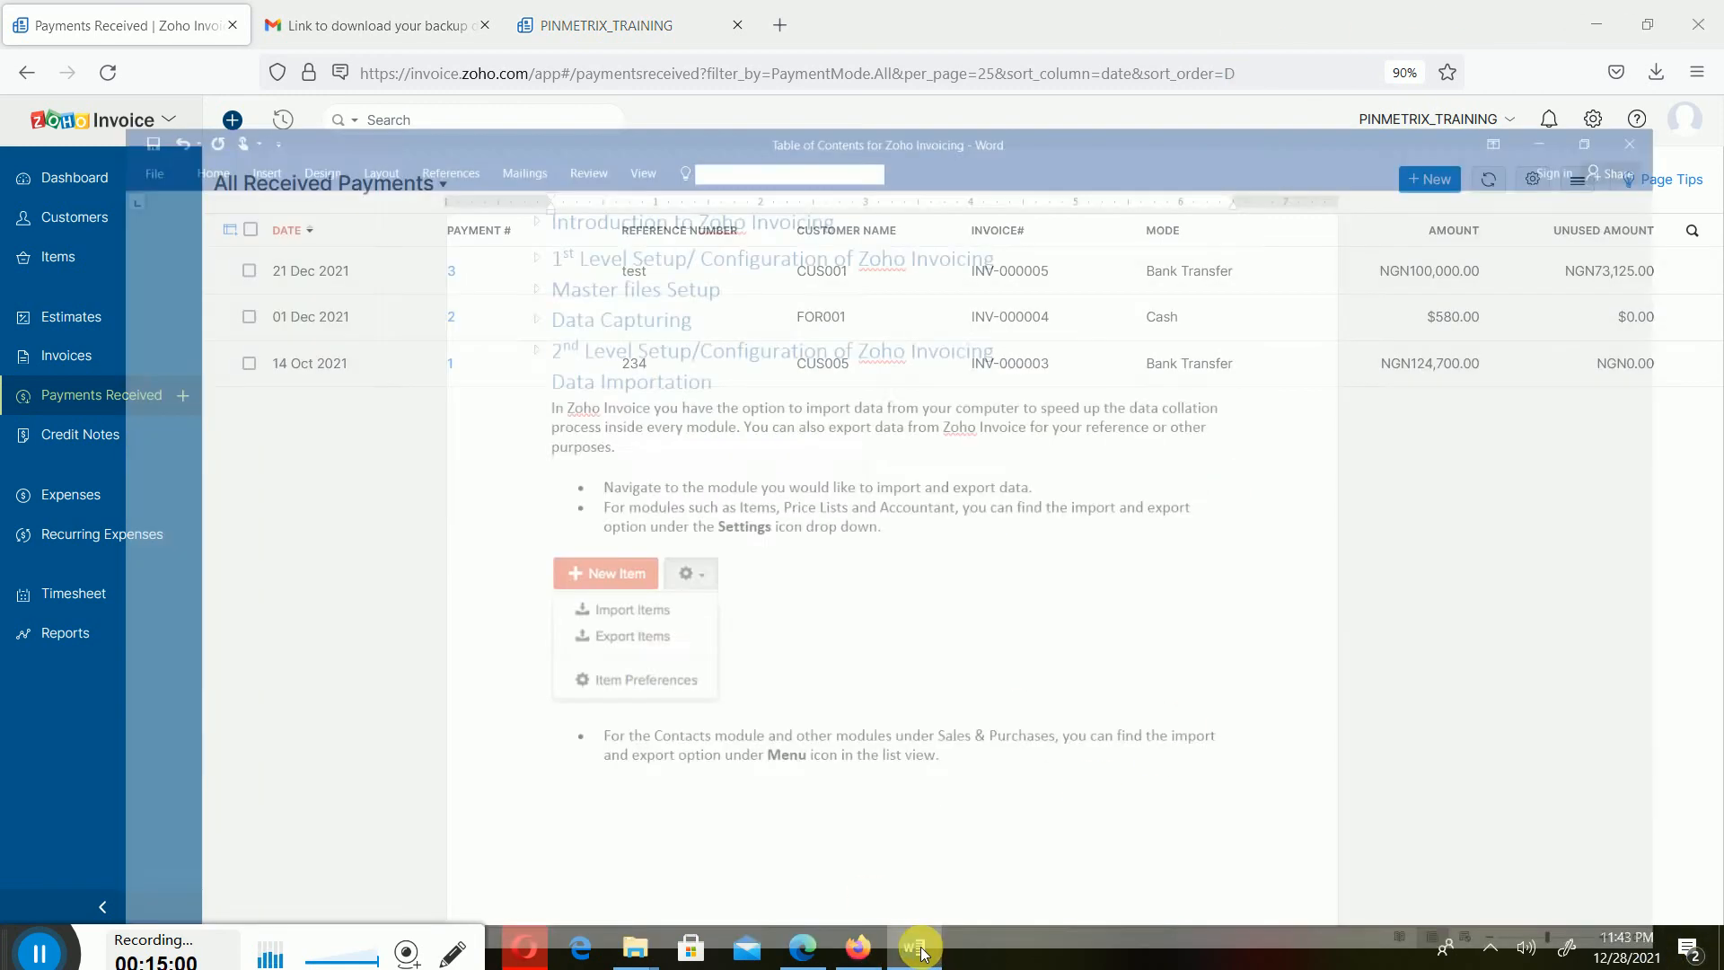
pyautogui.scroll(-5, 877, 581)
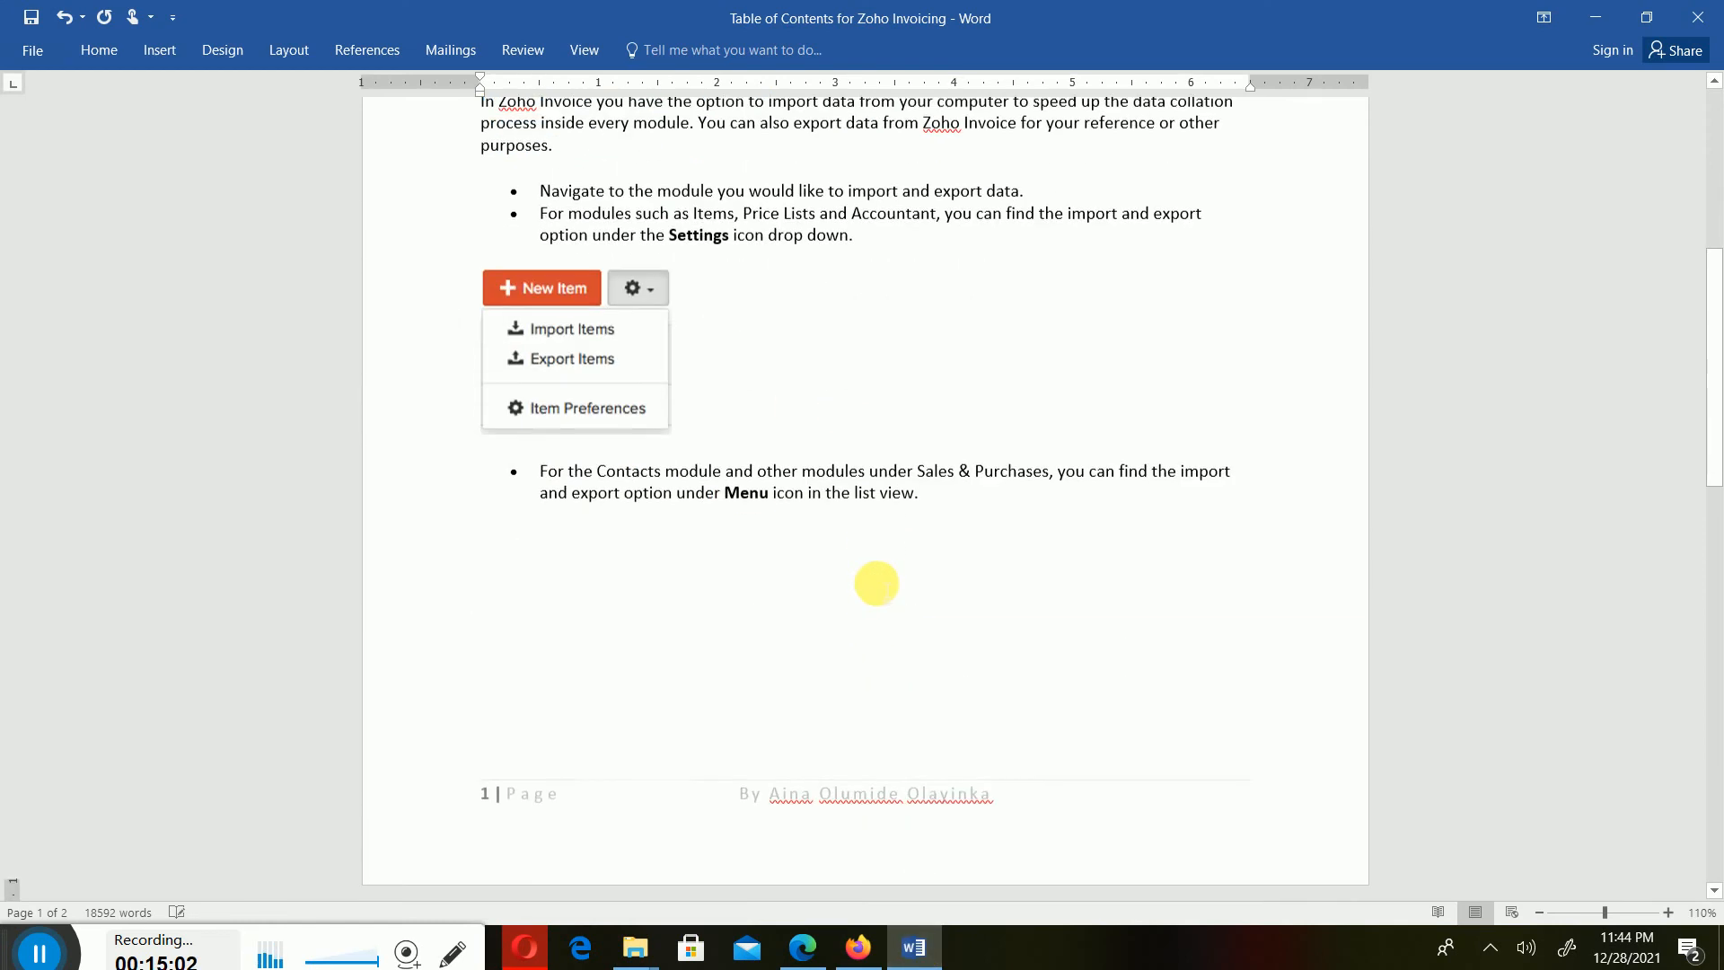
pyautogui.scroll(-5, 889, 562)
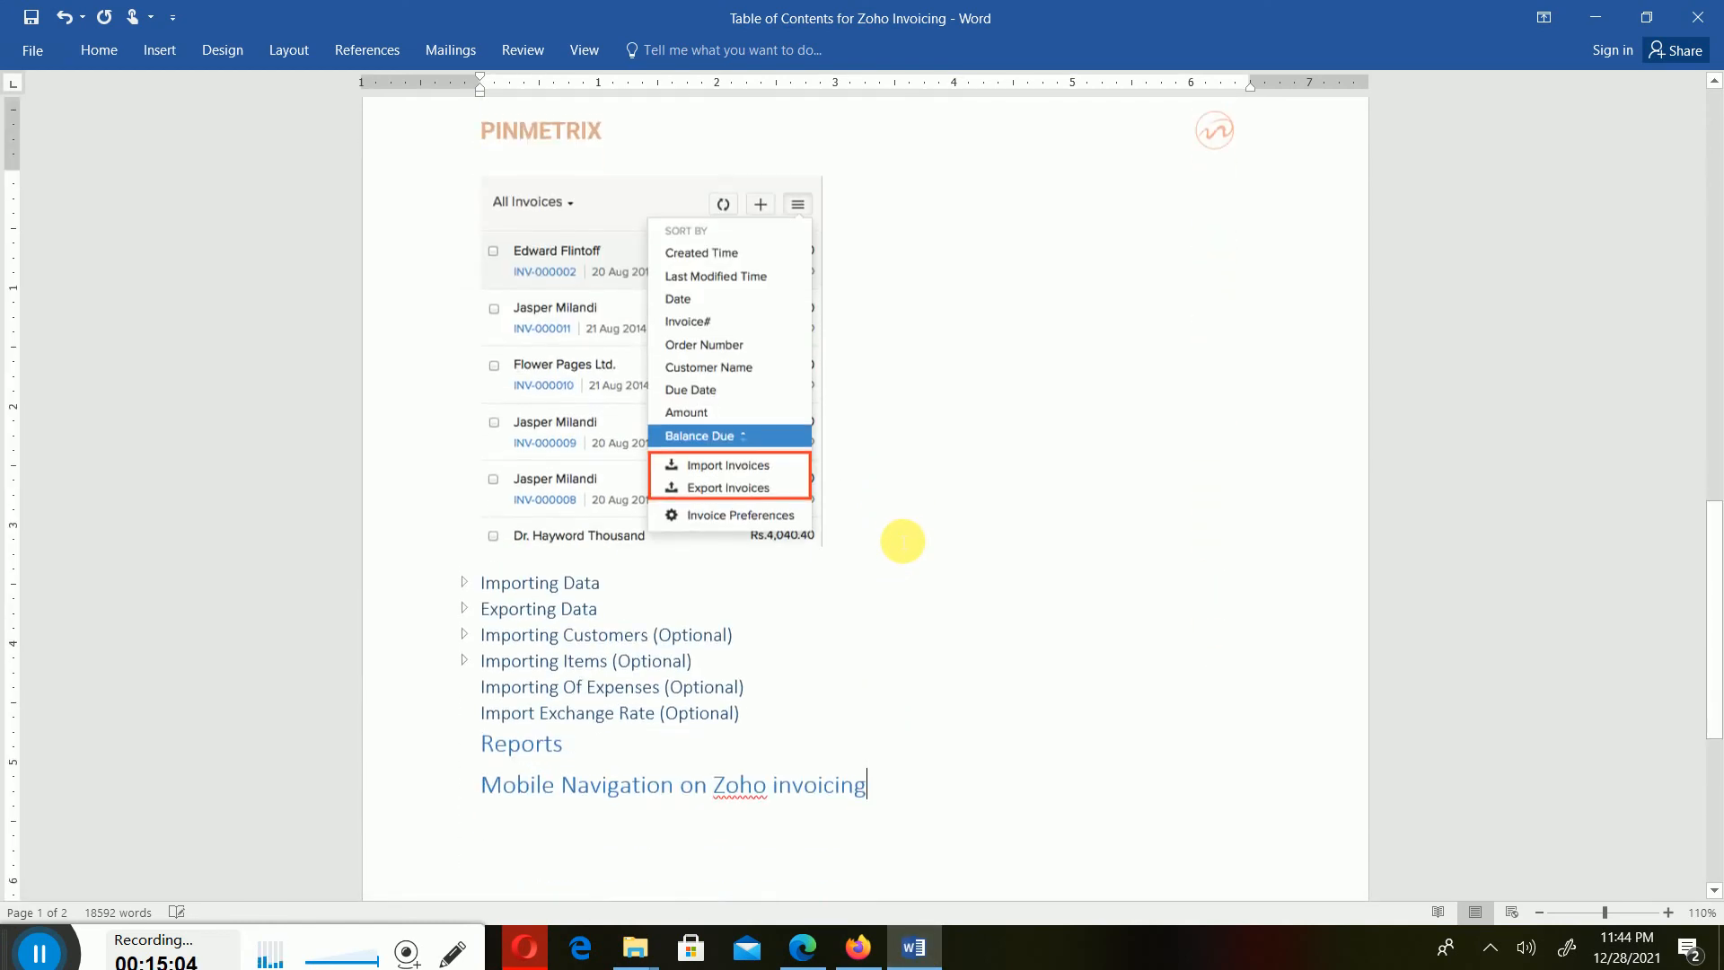
pyautogui.scroll(-1, 904, 540)
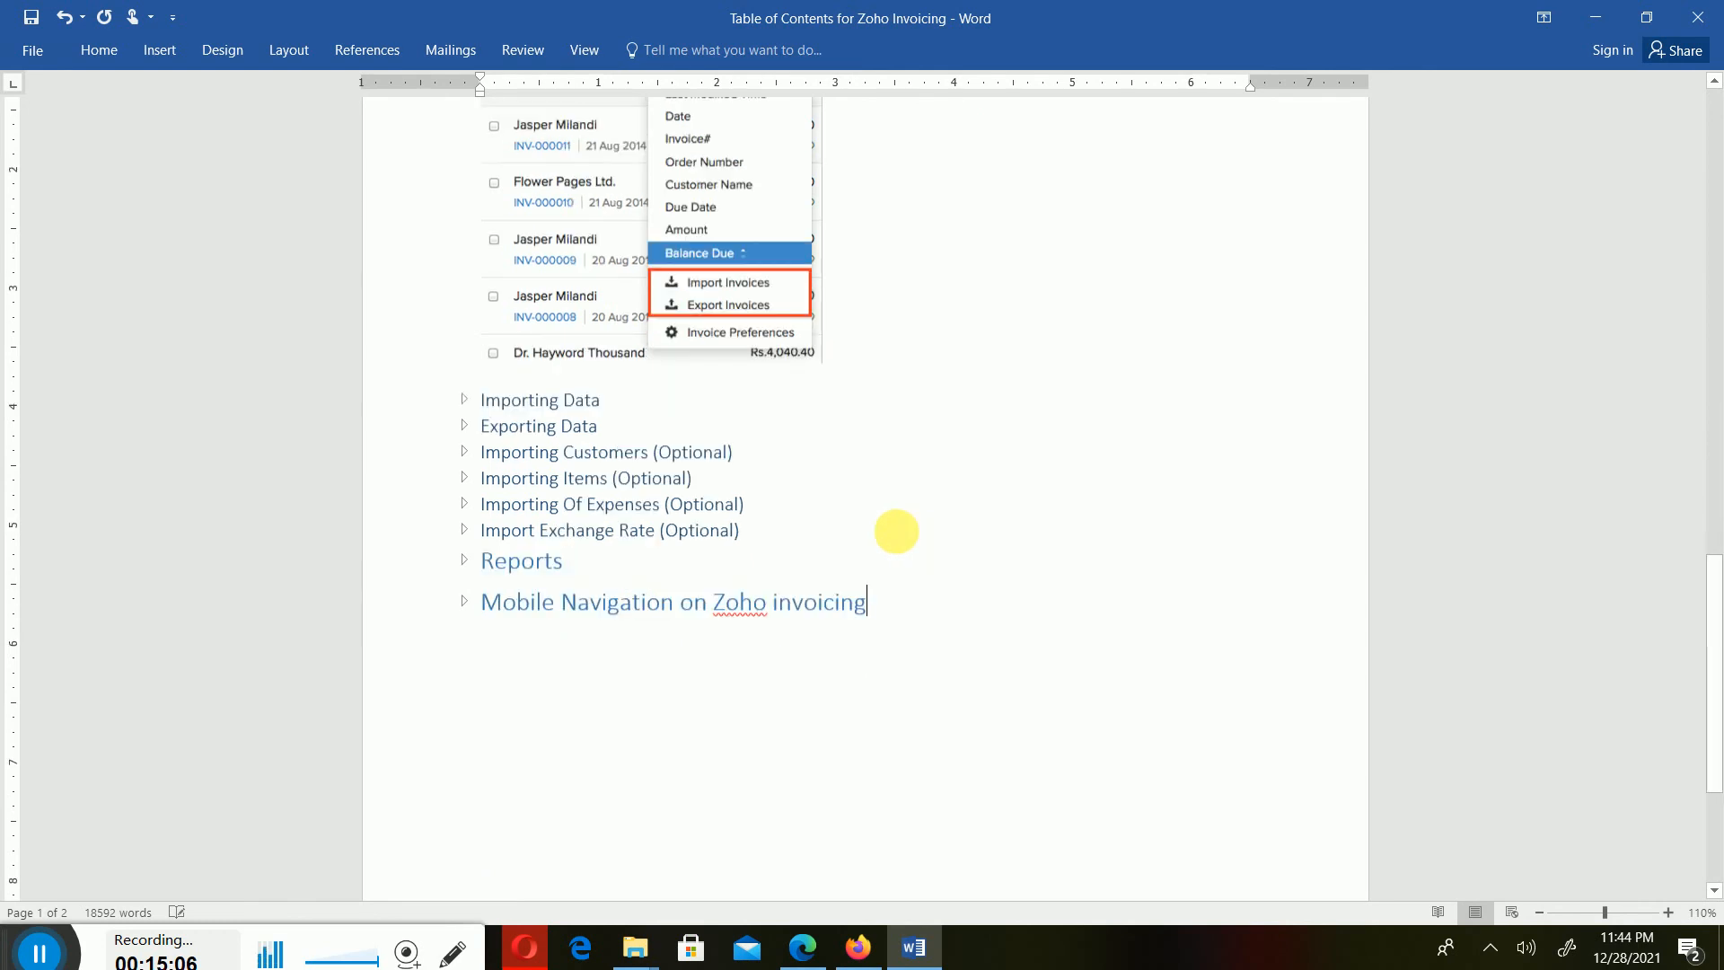
pyautogui.scroll(7, 902, 535)
pyautogui.scroll(5, 896, 517)
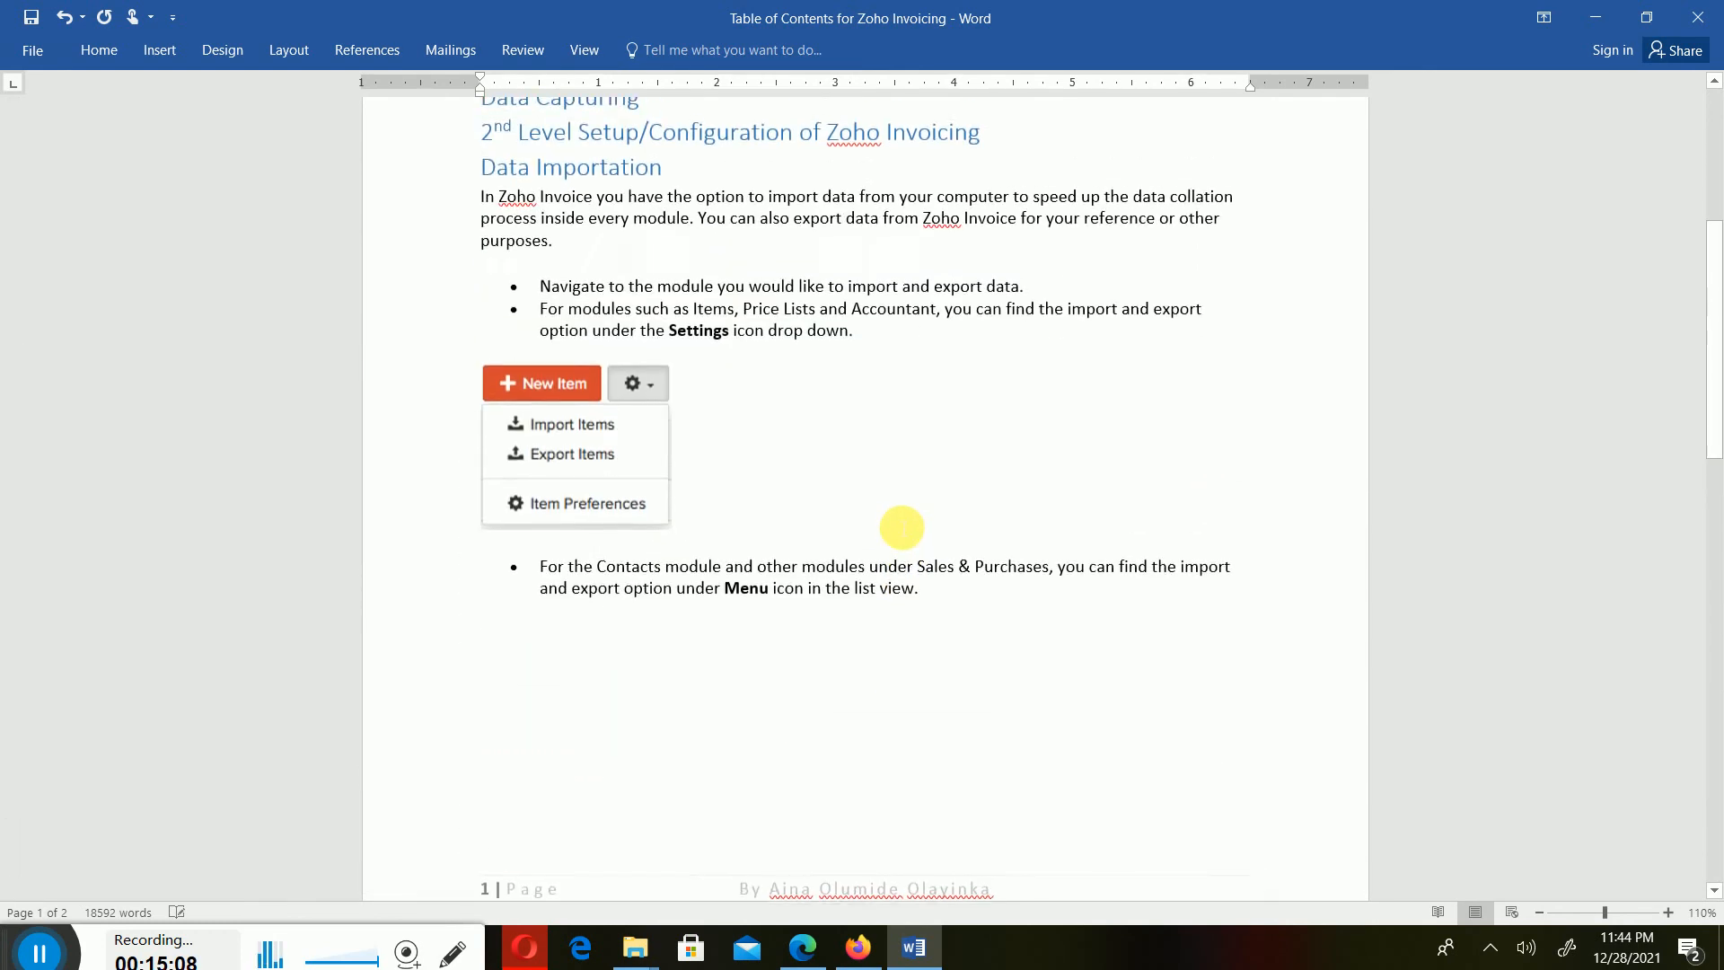